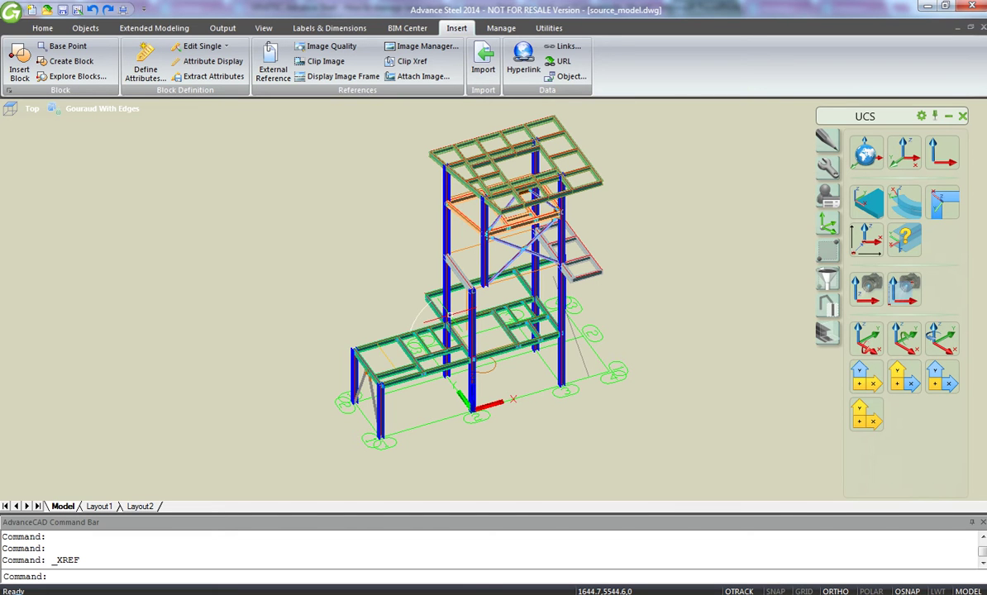
- Examine the whole steel structure, especially the lower platform between grid axes 1 and 3 and its connections to the columns
{"action": "middle_click_drag", "start_coordinate": [503, 350], "coordinate": [533, 374], "text": "shift"}
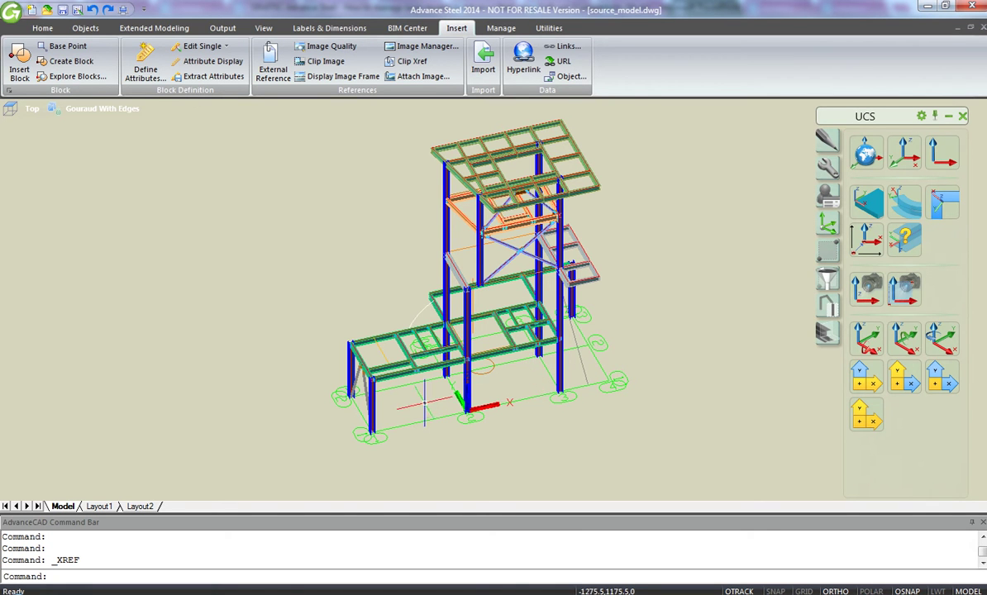
{"action": "scroll", "coordinate": [488, 363], "scroll_direction": "up", "scroll_amount": 3}
{"action": "scroll", "coordinate": [496, 347], "scroll_direction": "down", "scroll_amount": 1}
{"action": "middle_click_drag", "start_coordinate": [463, 377], "coordinate": [438, 393], "text": "shift"}
{"action": "middle_click_drag", "start_coordinate": [589, 380], "coordinate": [530, 338], "text": "shift"}
{"action": "scroll", "coordinate": [469, 258], "scroll_direction": "up", "scroll_amount": 4}
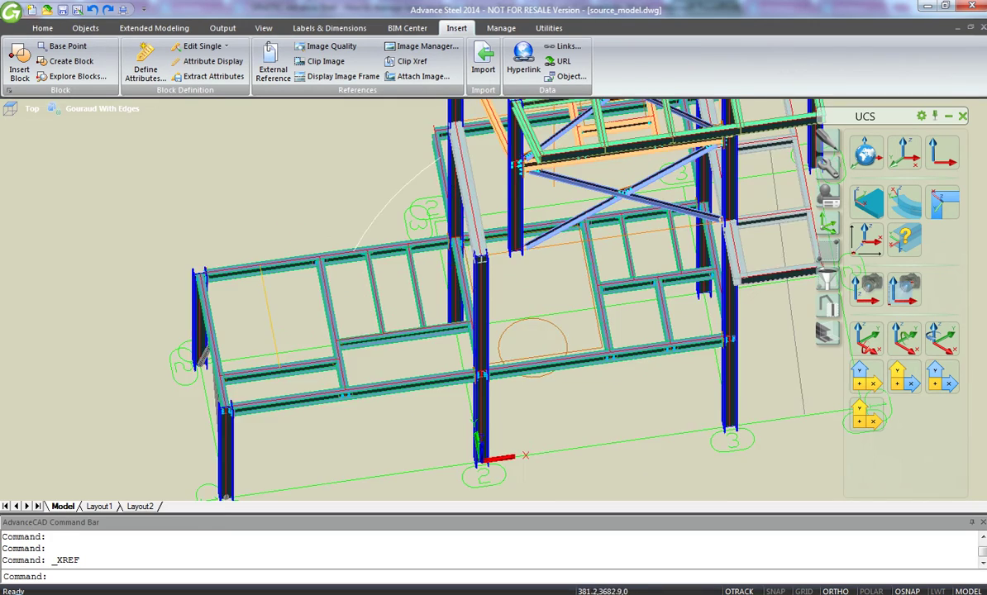
{"action": "scroll", "coordinate": [470, 258], "scroll_direction": "down", "scroll_amount": 2}
{"action": "middle_click_drag", "start_coordinate": [497, 290], "coordinate": [513, 266], "text": "shift"}
{"action": "middle_click_drag", "start_coordinate": [552, 353], "coordinate": [524, 386], "text": "shift"}
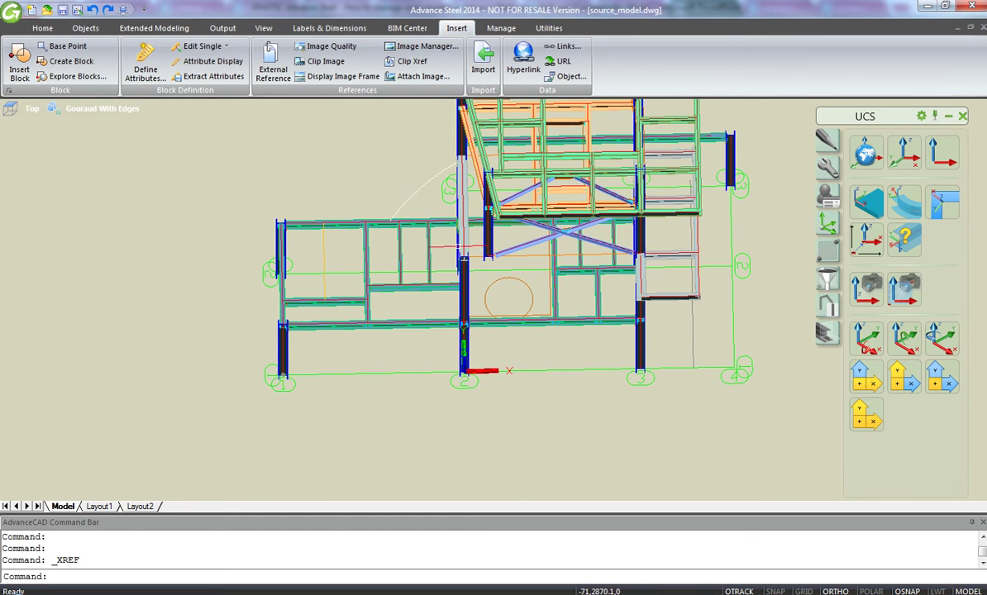
{"action": "middle_click_drag", "start_coordinate": [476, 428], "coordinate": [484, 414], "text": "shift"}
{"action": "scroll", "coordinate": [473, 395], "scroll_direction": "up", "scroll_amount": 4}
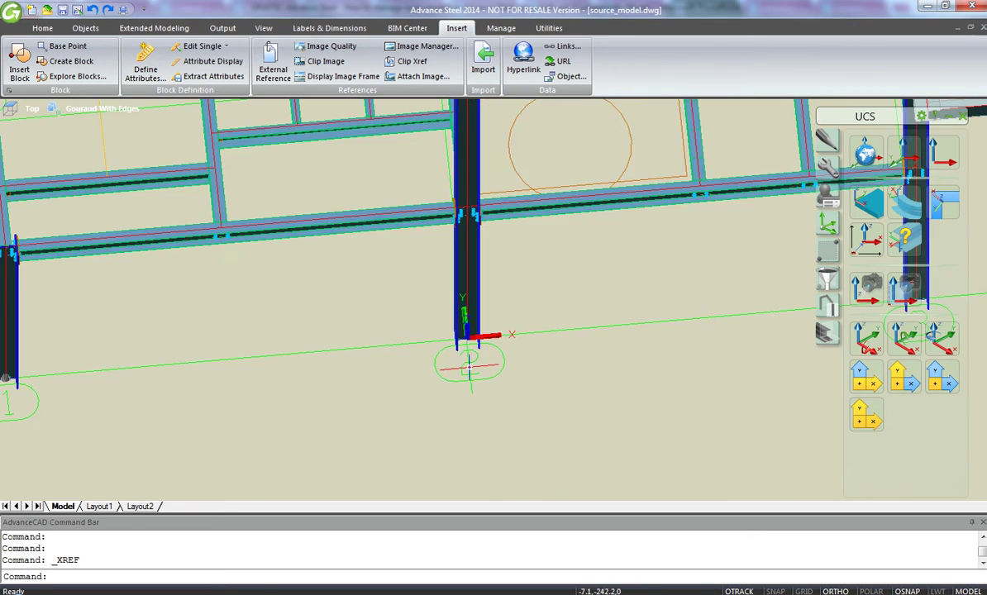
{"action": "scroll", "coordinate": [472, 354], "scroll_direction": "down", "scroll_amount": 3}
{"action": "middle_click_drag", "start_coordinate": [464, 328], "coordinate": [492, 351], "text": "shift"}
{"action": "middle_click_drag", "start_coordinate": [511, 278], "coordinate": [489, 353]}
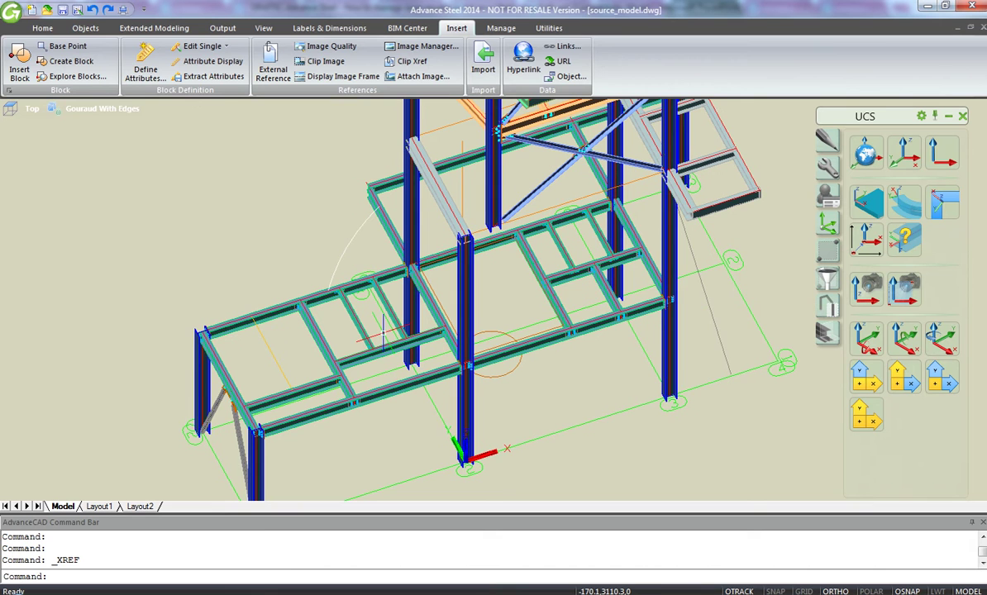
{"action": "middle_click_drag", "start_coordinate": [406, 283], "coordinate": [367, 246]}
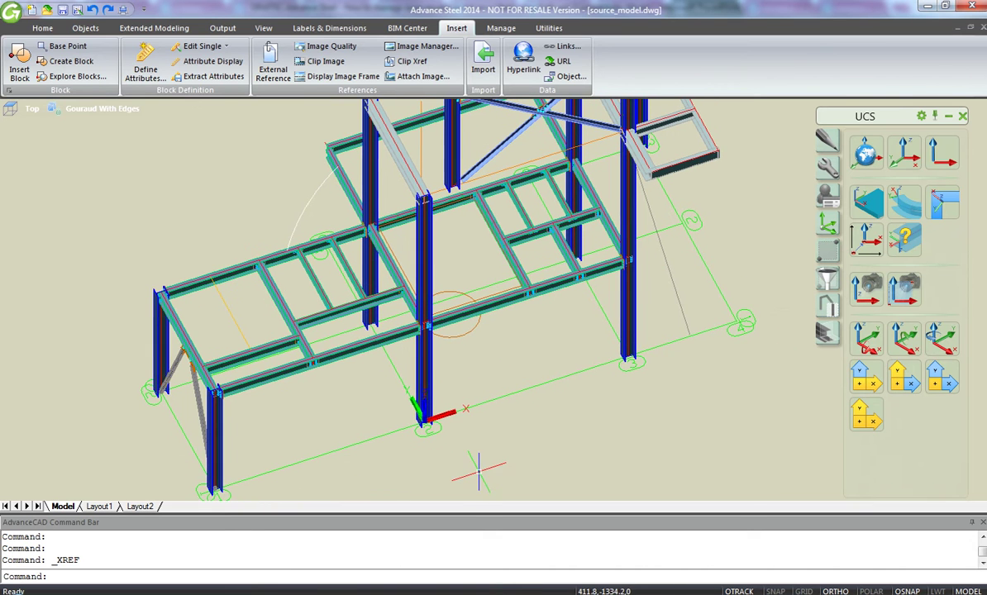
{"action": "scroll", "coordinate": [339, 282], "scroll_direction": "up", "scroll_amount": 5}
{"action": "scroll", "coordinate": [332, 267], "scroll_direction": "down", "scroll_amount": 10}
- Delete the structure and grid beyond axis 2 with a crossing selection over the tower's far half
{"action": "middle_click_drag", "start_coordinate": [463, 382], "coordinate": [469, 316], "text": "shift"}
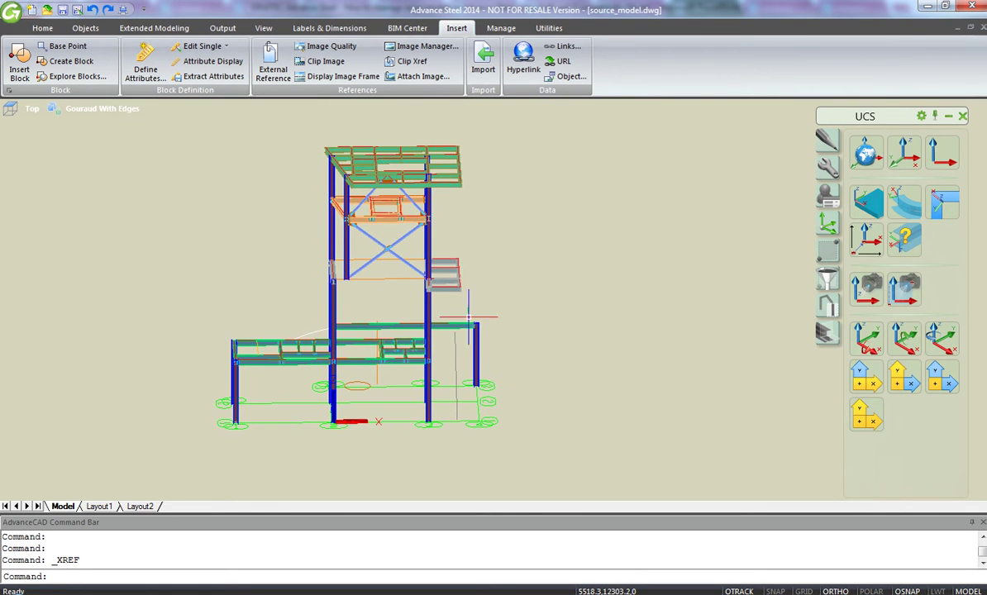
{"action": "left_click", "coordinate": [554, 462]}
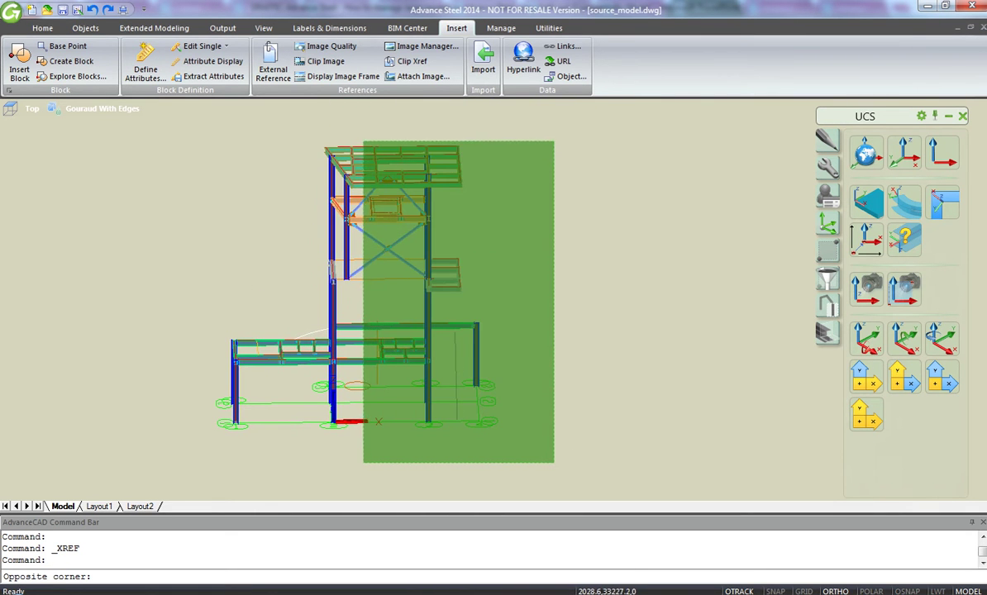
{"action": "left_click", "coordinate": [364, 141]}
{"action": "key", "text": "Delete"}
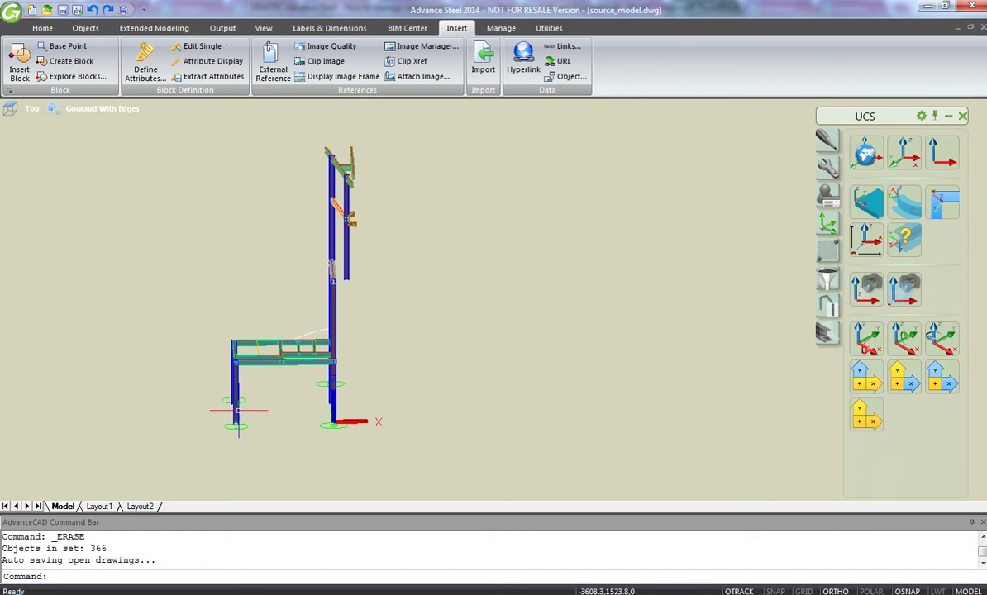
- Delete the two remaining grid axis groups under the platform
{"action": "middle_click_drag", "start_coordinate": [213, 434], "coordinate": [221, 416], "text": "shift"}
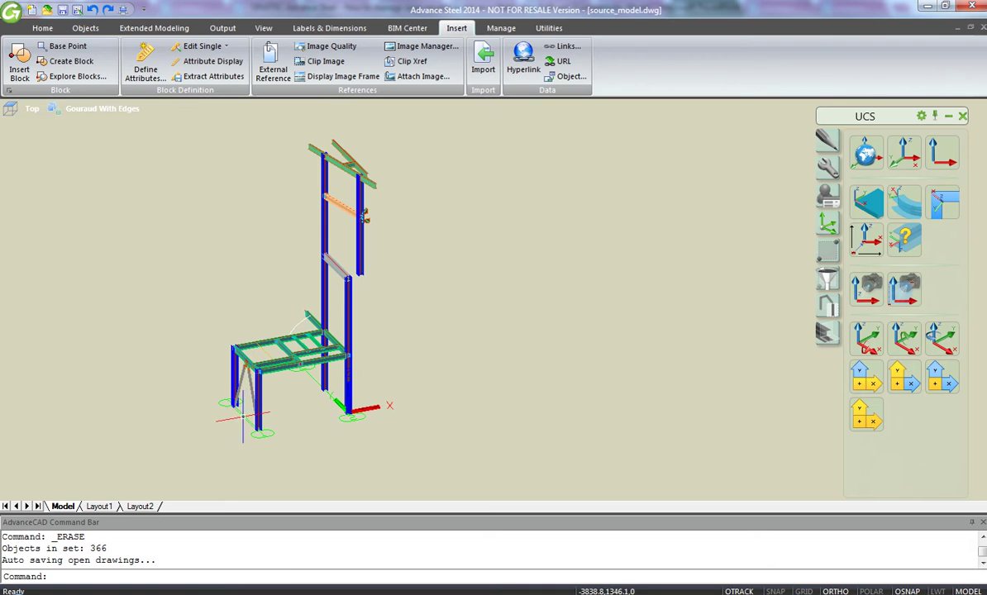
{"action": "scroll", "coordinate": [338, 401], "scroll_direction": "up", "scroll_amount": 4}
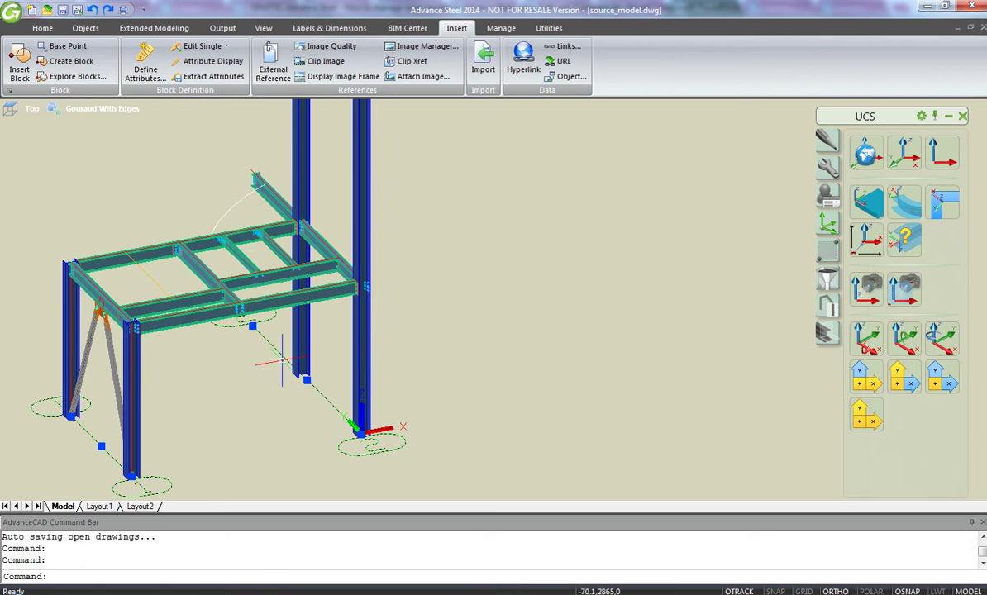
{"action": "key", "text": "Delete"}
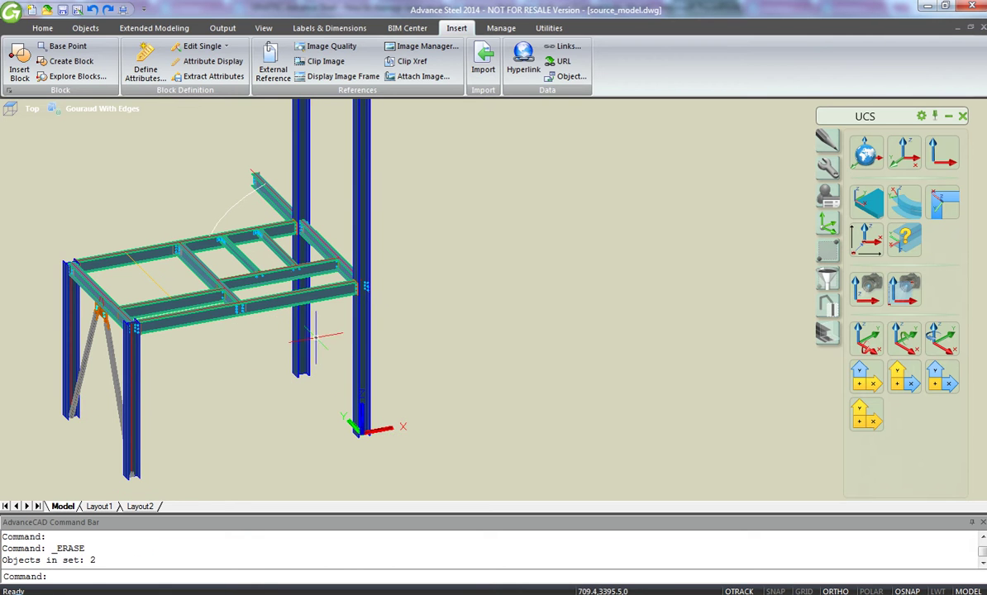
- Delete the axis 2 columns, the stub beam with its arc, and all remaining upper tower members, keeping only the low platform
{"action": "middle_click_drag", "start_coordinate": [285, 159], "coordinate": [299, 198], "text": "shift"}
{"action": "left_click", "coordinate": [241, 174]}
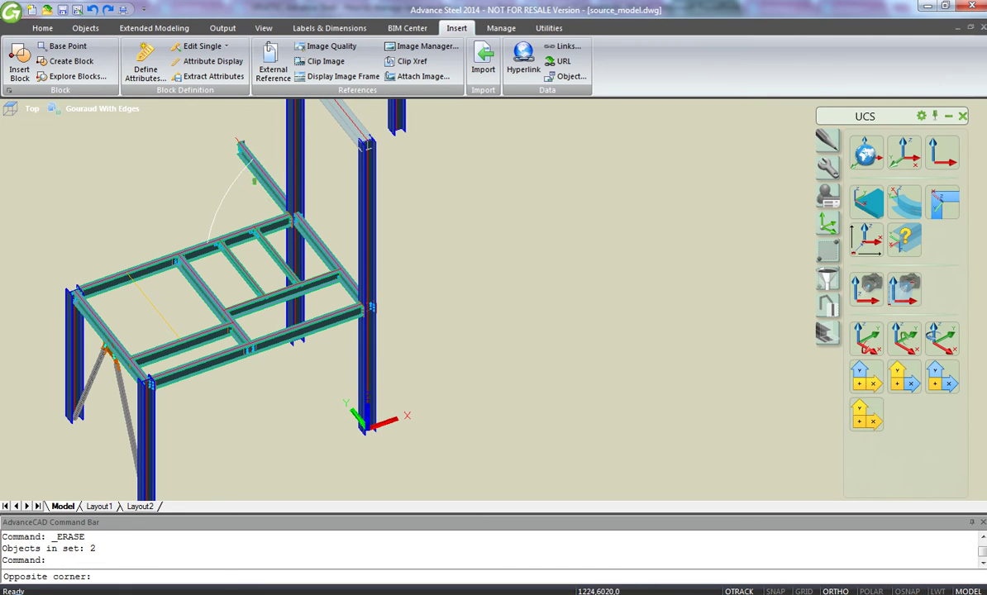
{"action": "left_click", "coordinate": [184, 105]}
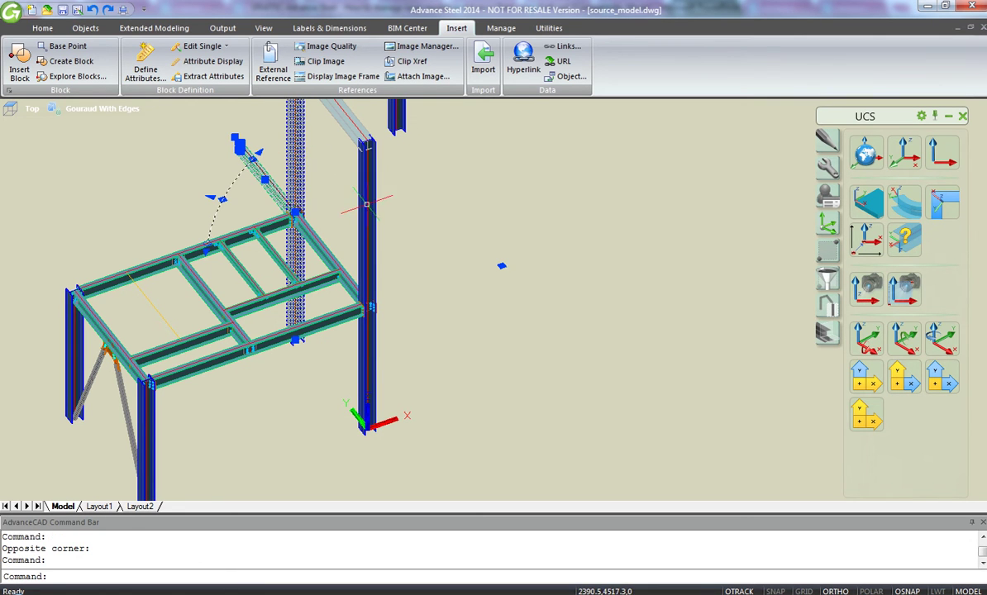
{"action": "scroll", "coordinate": [430, 293], "scroll_direction": "up", "scroll_amount": 3}
{"action": "scroll", "coordinate": [406, 273], "scroll_direction": "down", "scroll_amount": 5}
{"action": "left_click", "coordinate": [406, 265]}
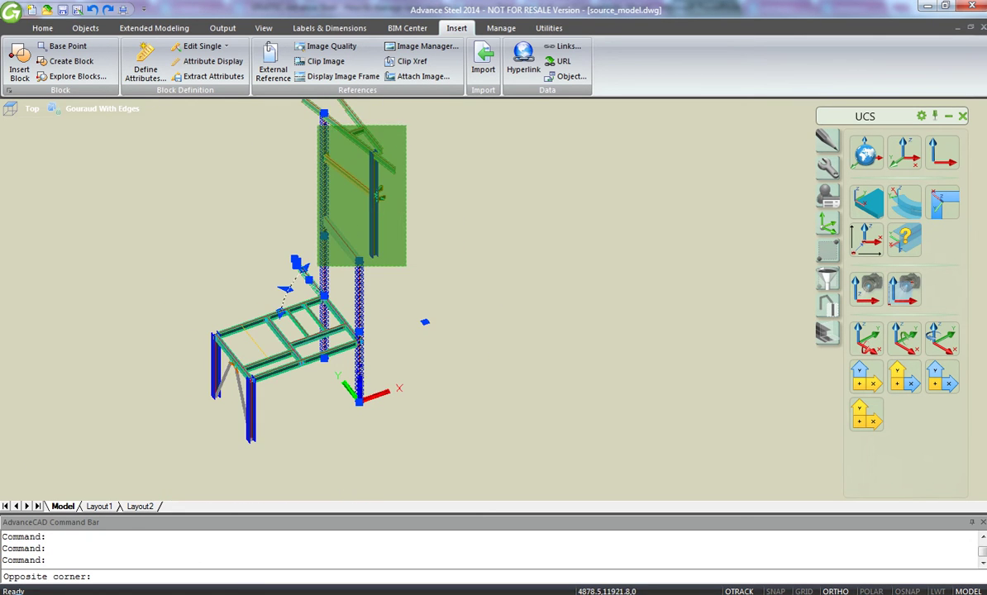
{"action": "left_click", "coordinate": [308, 106]}
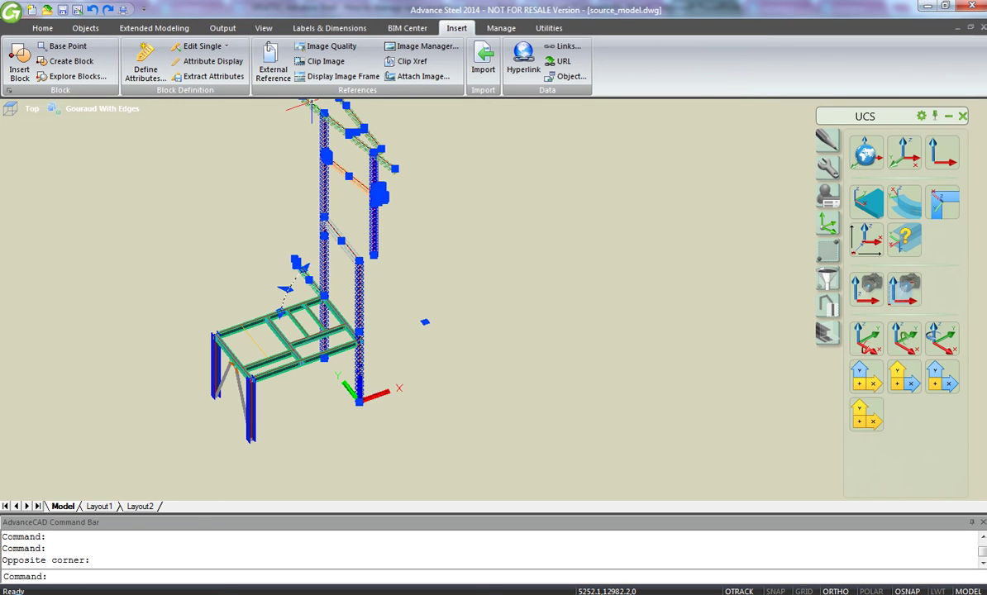
{"action": "key", "text": "Delete"}
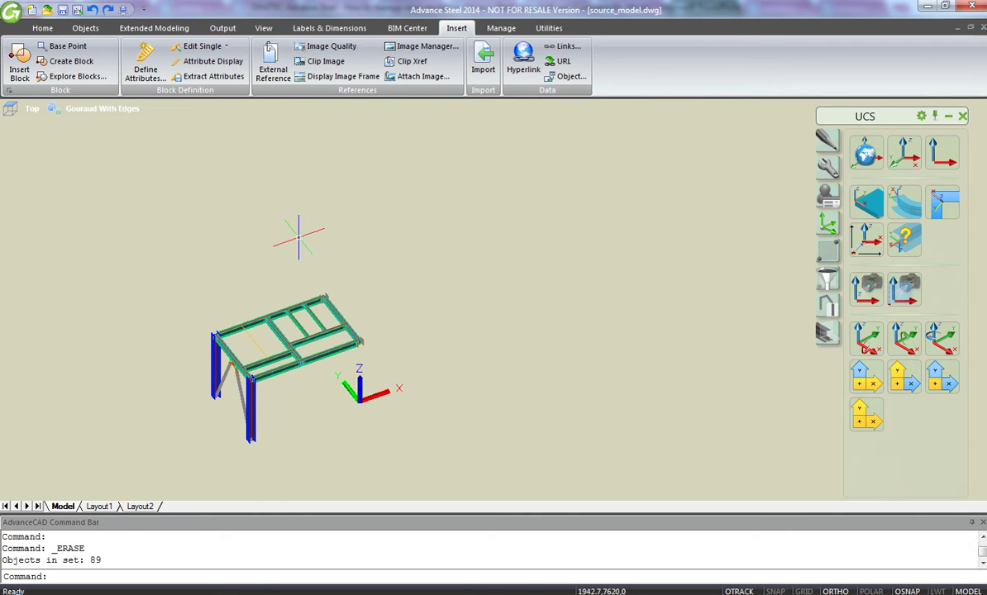
- Delete the platform's end cross beam together with the detached end plate, cleats and bolts around its rear corner
{"action": "scroll", "coordinate": [304, 273], "scroll_direction": "up", "scroll_amount": 5}
{"action": "scroll", "coordinate": [387, 313], "scroll_direction": "up", "scroll_amount": 2}
{"action": "mouse_move", "coordinate": [385, 327]}
{"action": "middle_mouse_down", "text": "shift"}
{"action": "mouse_move", "coordinate": [383, 338]}
{"action": "mouse_move", "coordinate": [399, 340]}
{"action": "mouse_move", "coordinate": [391, 339]}
{"action": "middle_mouse_up", "text": "shift"}
{"action": "scroll", "coordinate": [337, 287], "scroll_direction": "down", "scroll_amount": 2}
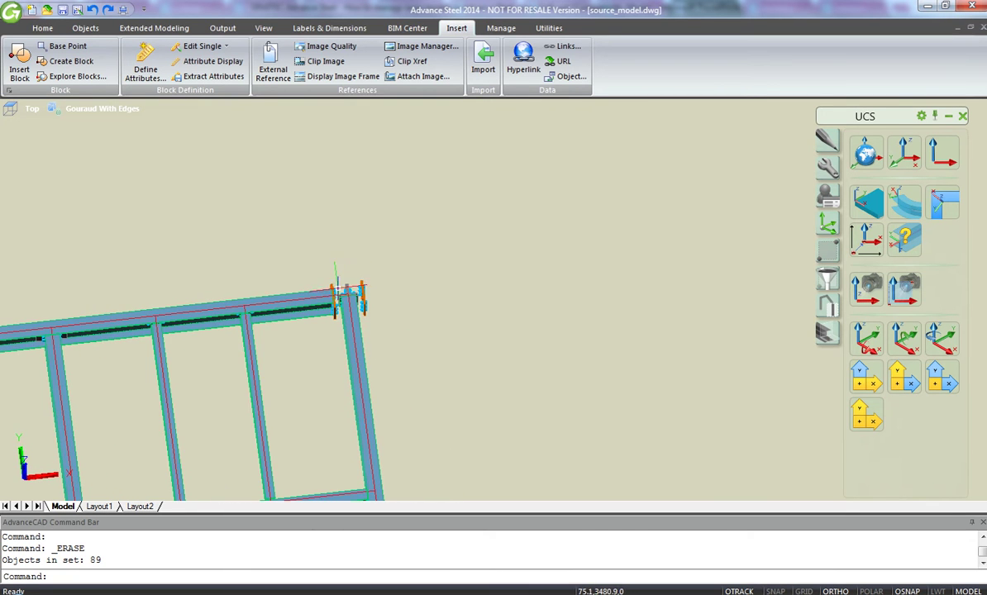
{"action": "scroll", "coordinate": [331, 293], "scroll_direction": "up", "scroll_amount": 5}
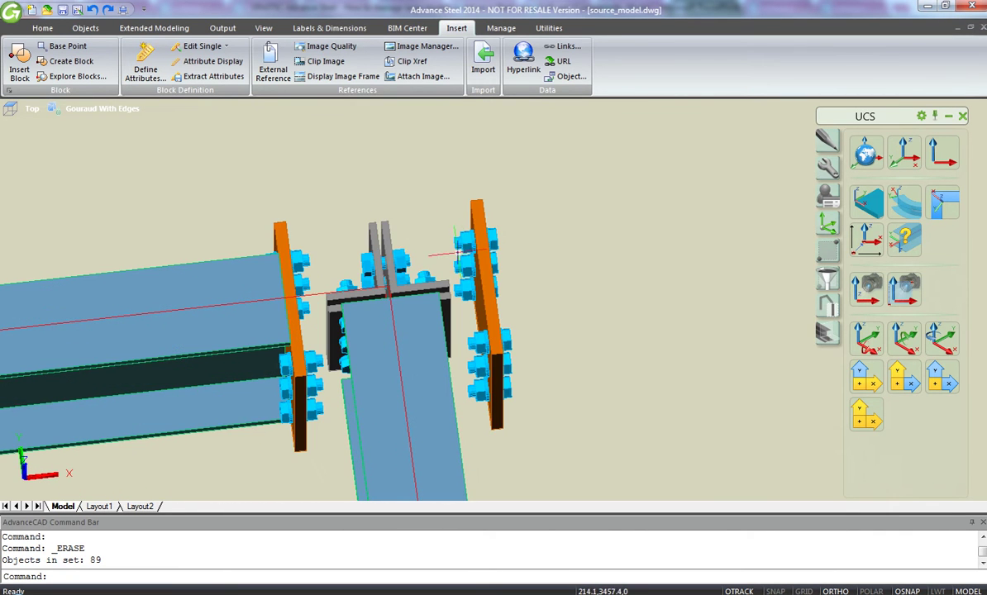
{"action": "left_click", "coordinate": [434, 258]}
{"action": "left_click", "coordinate": [335, 207]}
{"action": "left_click", "coordinate": [546, 397]}
{"action": "left_click", "coordinate": [461, 235]}
{"action": "scroll", "coordinate": [578, 372], "scroll_direction": "up", "scroll_amount": 2}
{"action": "scroll", "coordinate": [637, 420], "scroll_direction": "down", "scroll_amount": 2}
{"action": "left_click", "coordinate": [638, 420]}
{"action": "left_click", "coordinate": [445, 375]}
{"action": "key", "text": "Delete"}
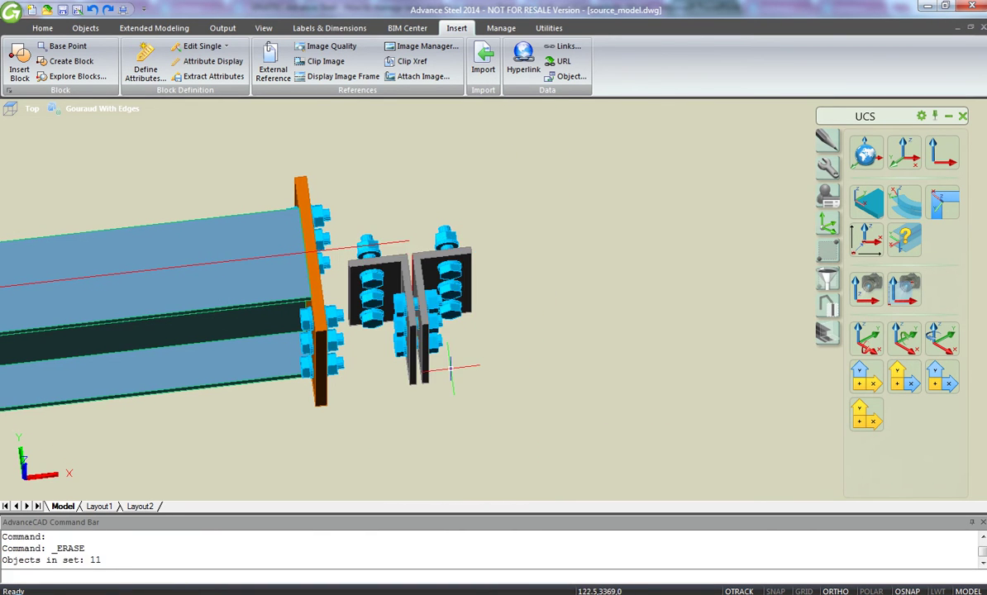
- Delete the leftover clip angles and loose bolts beside the rear beam's end plate
{"action": "left_click", "coordinate": [471, 404]}
{"action": "left_click", "coordinate": [405, 291]}
{"action": "key", "text": "Delete"}
{"action": "left_click", "coordinate": [376, 283]}
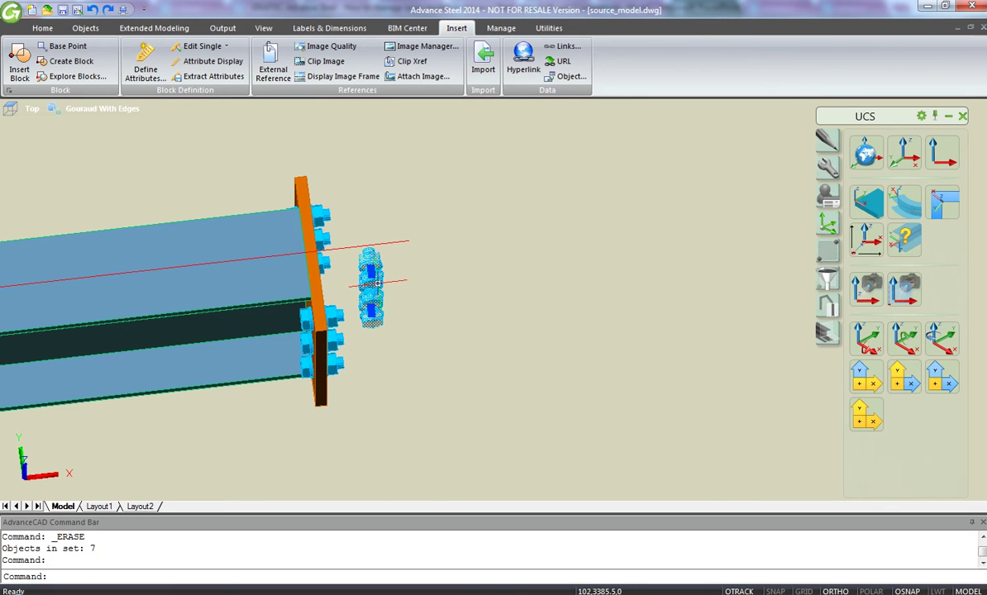
{"action": "key", "text": "Delete"}
- Delete the detached end plate, clip angles and loose bolts at the front beam's open end, keeping the beam's own end plate
{"action": "scroll", "coordinate": [381, 282], "scroll_direction": "down", "scroll_amount": 3}
{"action": "mouse_move", "coordinate": [382, 282]}
{"action": "middle_mouse_down"}
{"action": "mouse_move", "coordinate": [432, 378]}
{"action": "mouse_move", "coordinate": [395, 254]}
{"action": "middle_mouse_up"}
{"action": "scroll", "coordinate": [393, 348], "scroll_direction": "up", "scroll_amount": 3}
{"action": "left_click", "coordinate": [518, 438]}
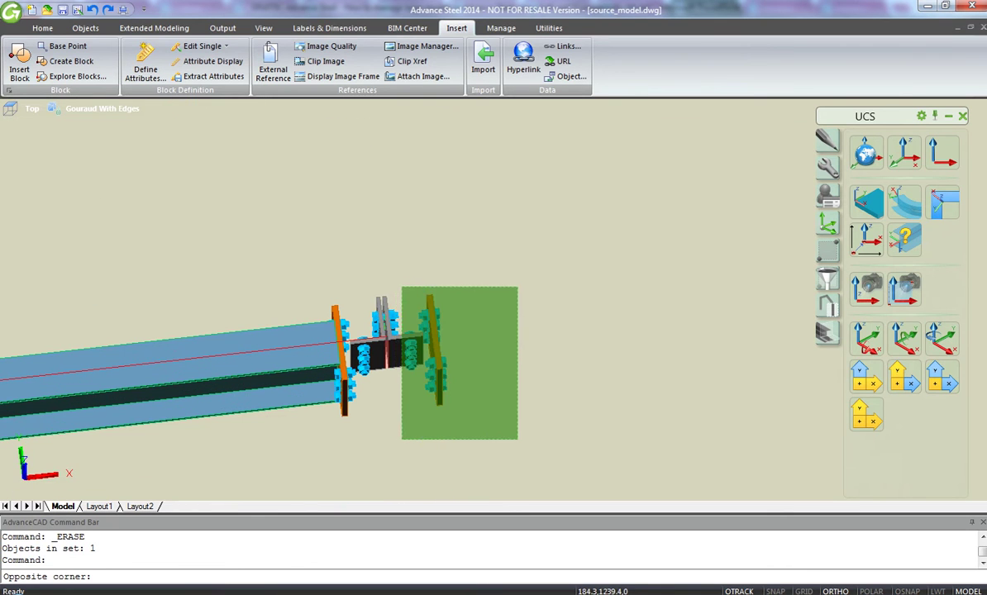
{"action": "left_click", "coordinate": [402, 288]}
{"action": "left_click", "coordinate": [378, 299]}
{"action": "left_click", "coordinate": [362, 287]}
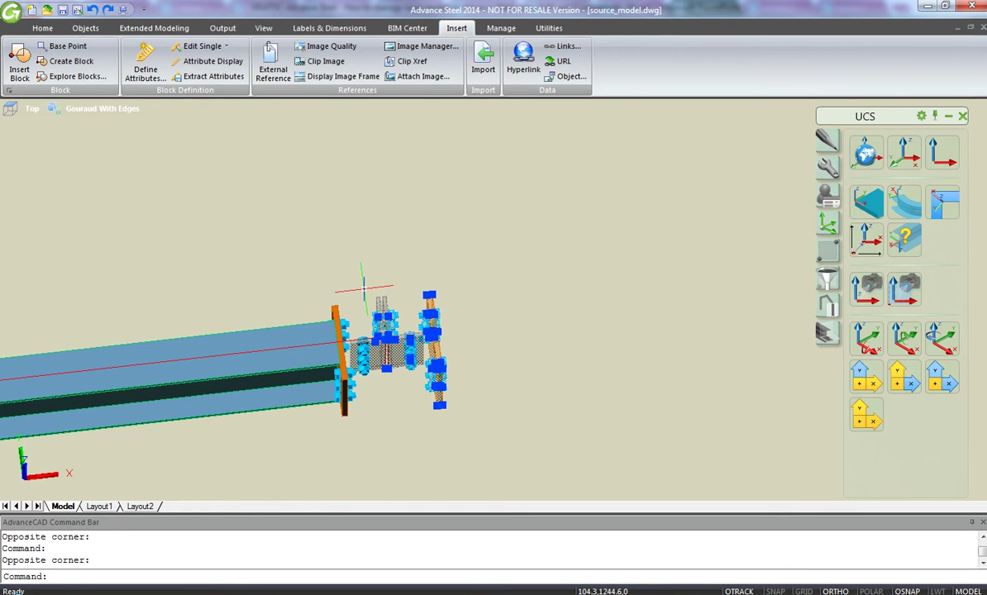
{"action": "key", "text": "Delete"}
{"action": "scroll", "coordinate": [372, 363], "scroll_direction": "up", "scroll_amount": 3}
{"action": "left_click", "coordinate": [383, 375]}
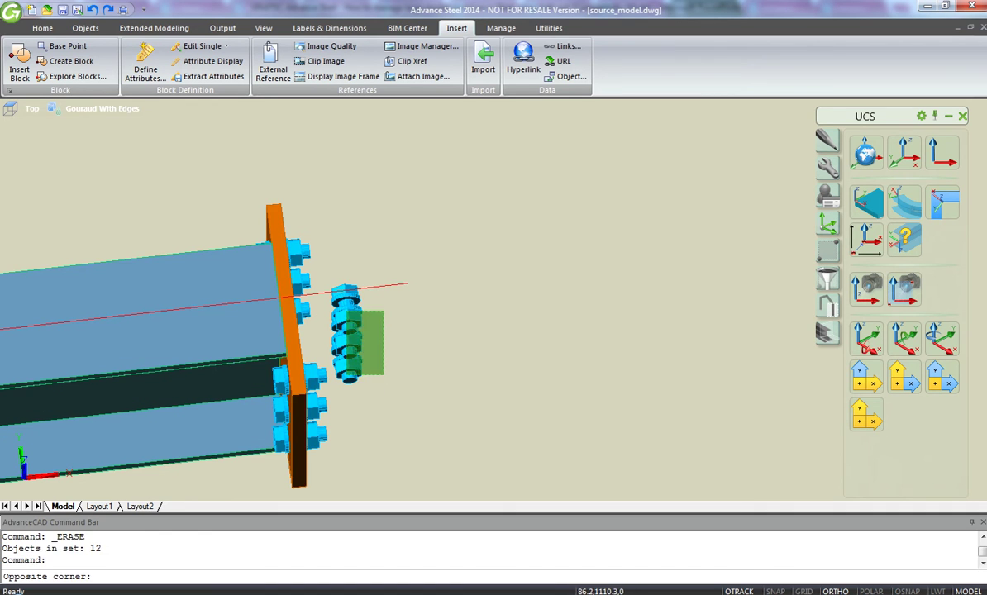
{"action": "left_click", "coordinate": [345, 311]}
{"action": "key", "text": "Delete"}
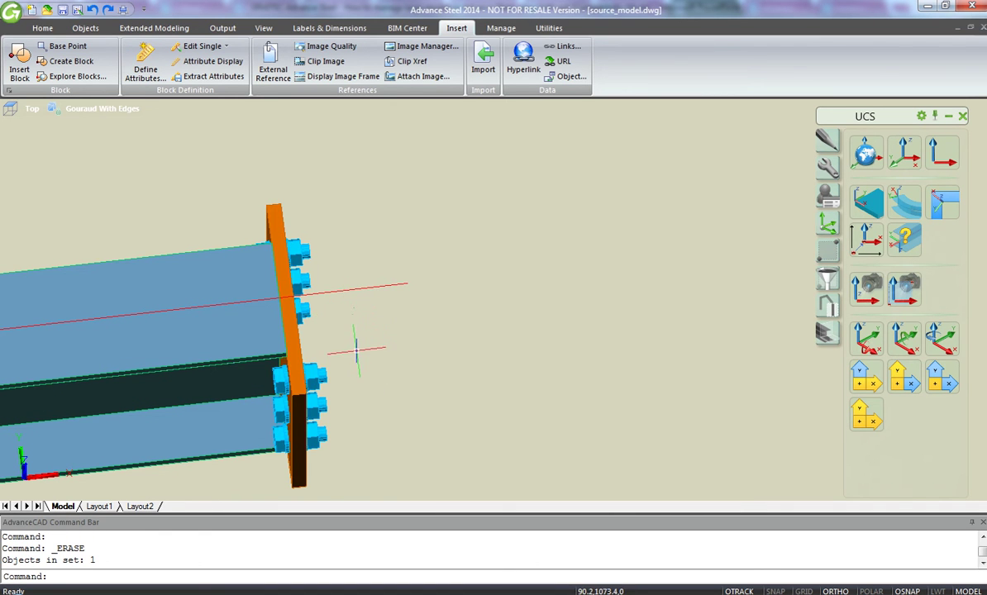
- Examine the remaining end plate and its bolts on the rear beam's open end from both sides
{"action": "scroll", "coordinate": [356, 351], "scroll_direction": "down", "scroll_amount": 5}
{"action": "mouse_move", "coordinate": [244, 267]}
{"action": "middle_mouse_down", "text": "shift"}
{"action": "mouse_move", "coordinate": [269, 231]}
{"action": "mouse_move", "coordinate": [331, 348]}
{"action": "middle_mouse_up", "text": "shift"}
{"action": "middle_click_drag", "start_coordinate": [233, 164], "coordinate": [310, 299]}
{"action": "middle_click_drag", "start_coordinate": [259, 256], "coordinate": [346, 384]}
{"action": "middle_click_drag", "start_coordinate": [401, 347], "coordinate": [398, 333], "text": "shift"}
{"action": "middle_click_drag", "start_coordinate": [298, 320], "coordinate": [365, 285]}
{"action": "scroll", "coordinate": [385, 213], "scroll_direction": "up", "scroll_amount": 4}
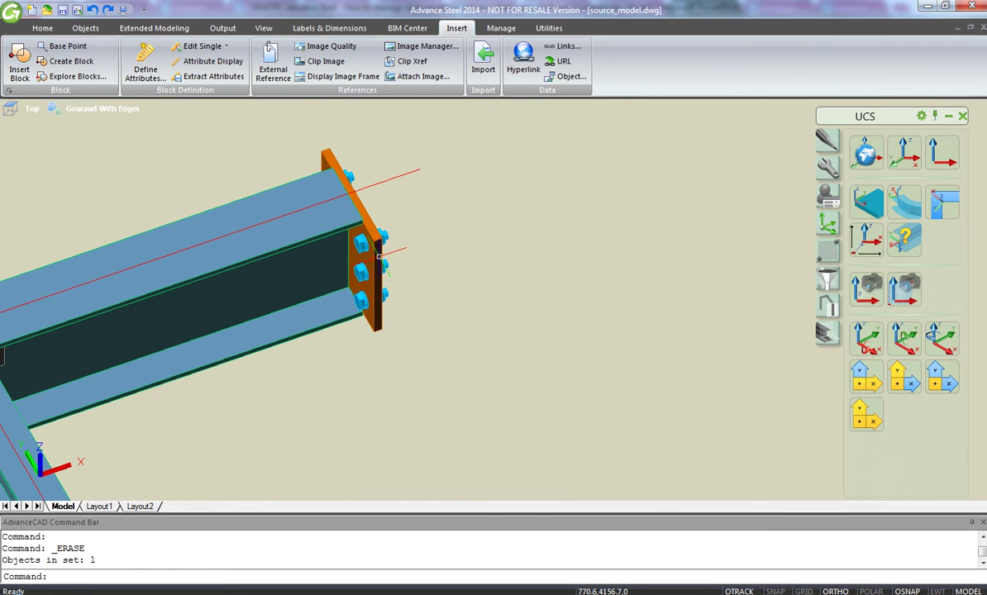
{"action": "scroll", "coordinate": [369, 246], "scroll_direction": "up", "scroll_amount": 2}
{"action": "middle_click_drag", "start_coordinate": [406, 262], "coordinate": [372, 266], "text": "shift"}
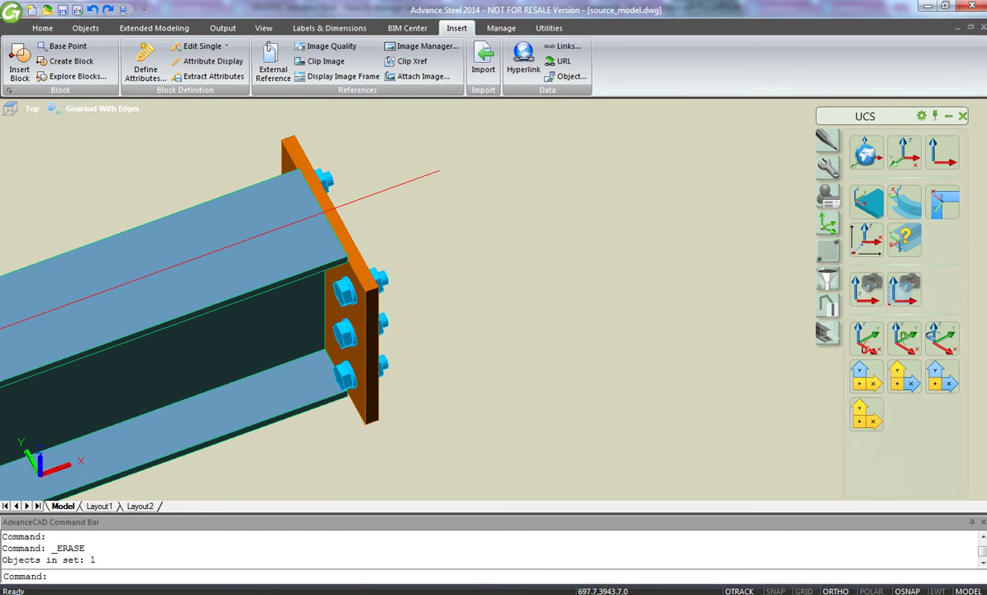
{"action": "middle_click_drag", "start_coordinate": [401, 230], "coordinate": [348, 233], "text": "shift"}
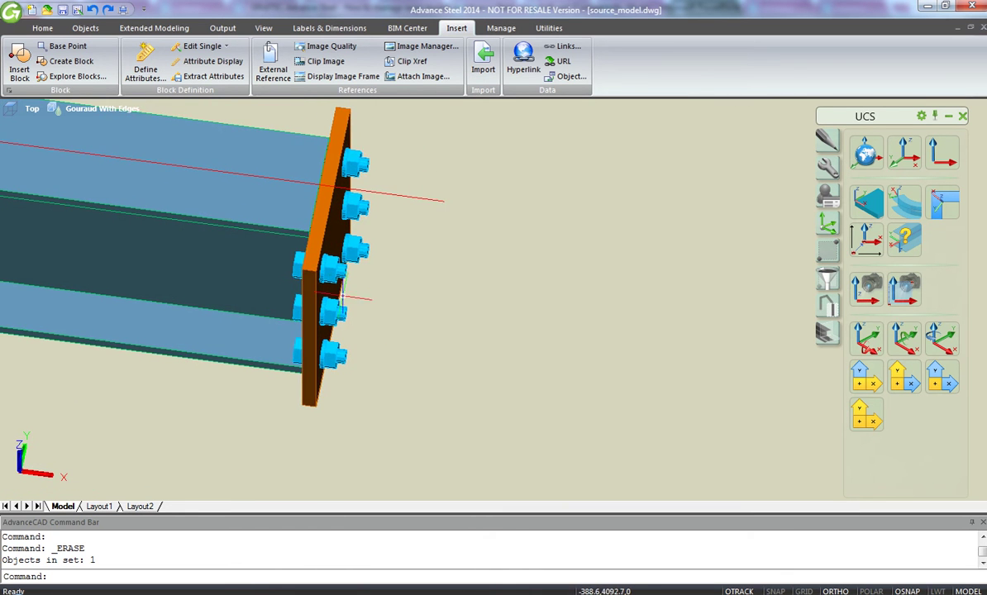
{"action": "scroll", "coordinate": [347, 233], "scroll_direction": "up", "scroll_amount": 2}
{"action": "mouse_move", "coordinate": [288, 310]}
{"action": "middle_mouse_down", "text": "shift"}
{"action": "mouse_move", "coordinate": [289, 331]}
{"action": "mouse_move", "coordinate": [319, 324]}
{"action": "middle_mouse_up", "text": "shift"}
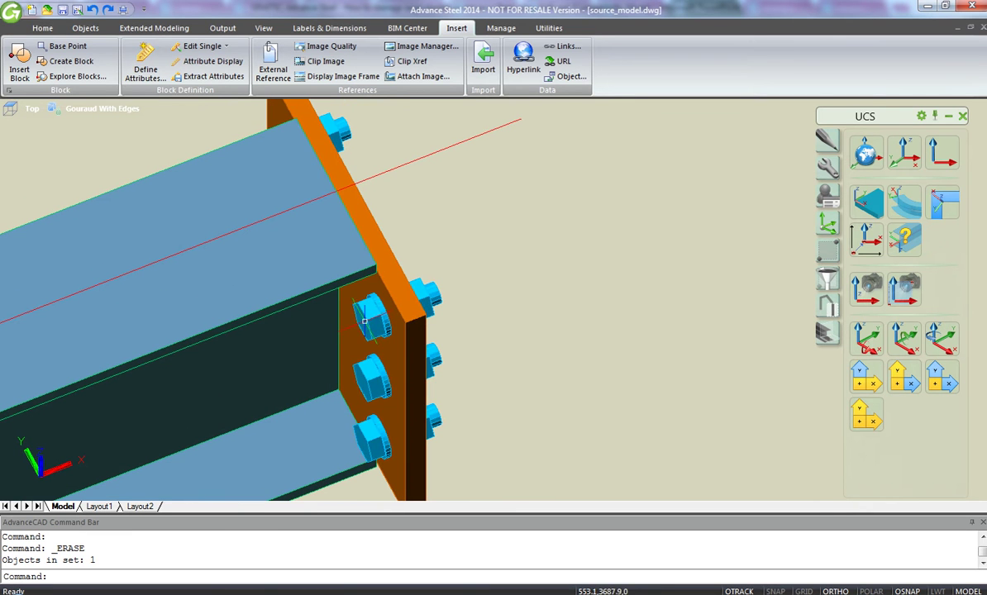
- Set the grip length increase of the bolts on the rear beam's end plate to 10
{"action": "left_click", "coordinate": [355, 306]}
{"action": "left_click", "coordinate": [341, 133]}
{"action": "right_click", "coordinate": [341, 126]}
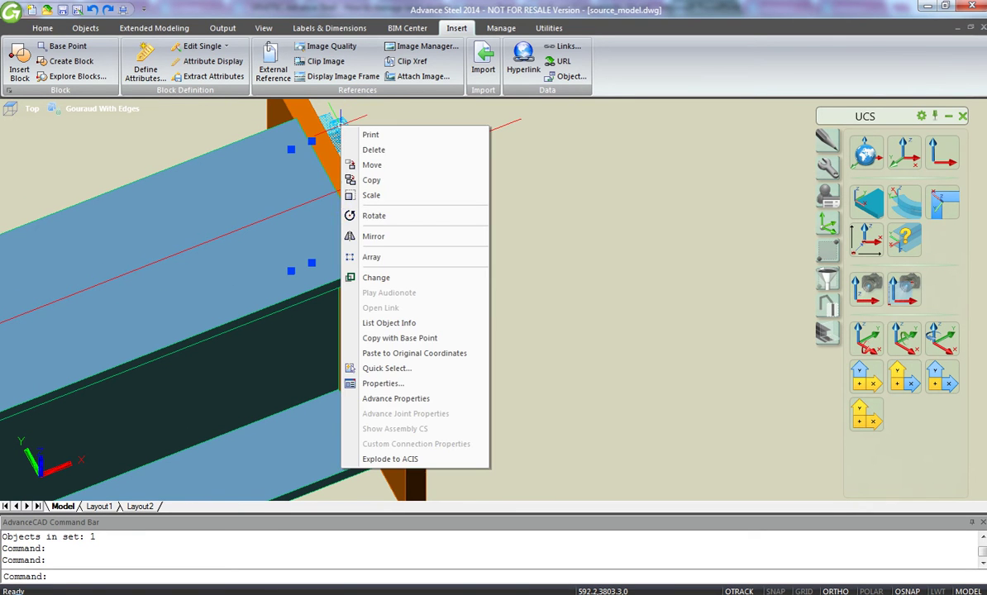
{"action": "left_click", "coordinate": [396, 399]}
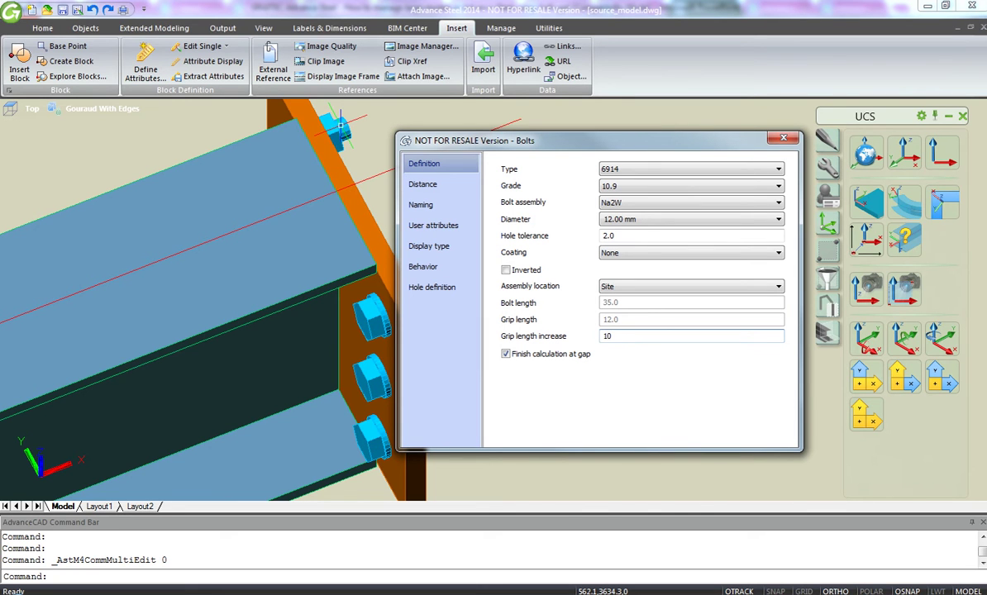
{"action": "key", "text": "Return"}
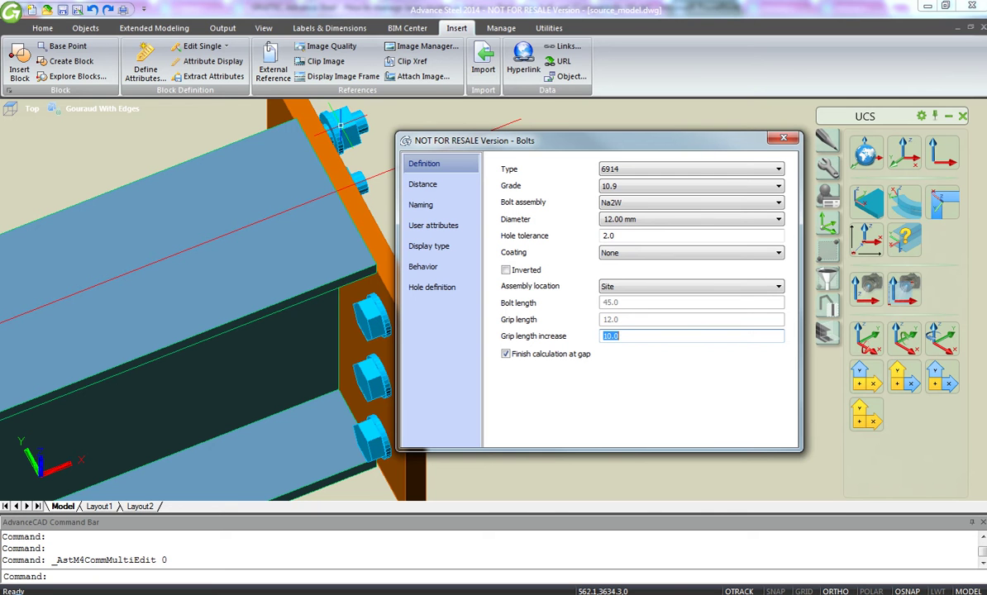
{"action": "key", "text": "Escape"}
- Set the grip length increase of both bolt groups on the front beam's end plate to 10
{"action": "scroll", "coordinate": [511, 326], "scroll_direction": "down", "scroll_amount": 6}
{"action": "middle_click_drag", "start_coordinate": [531, 374], "coordinate": [315, 147]}
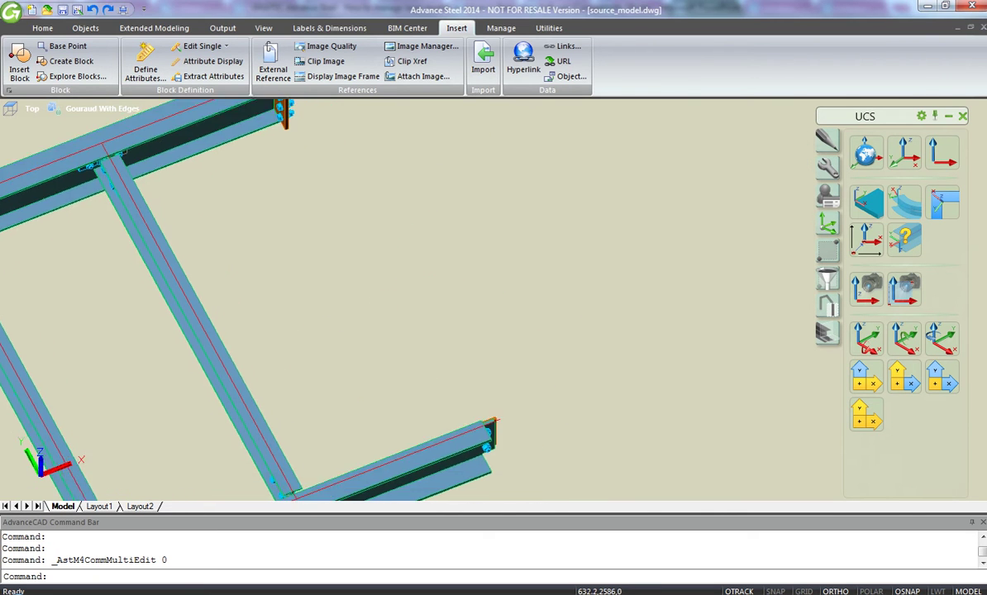
{"action": "scroll", "coordinate": [493, 422], "scroll_direction": "up", "scroll_amount": 5}
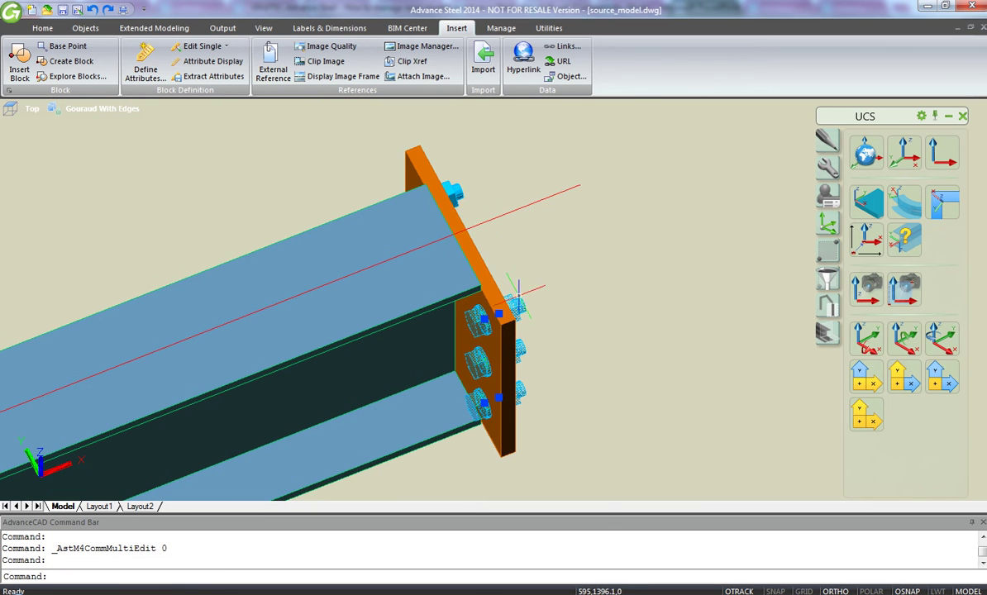
{"action": "left_click", "coordinate": [454, 192]}
{"action": "right_click", "coordinate": [457, 187]}
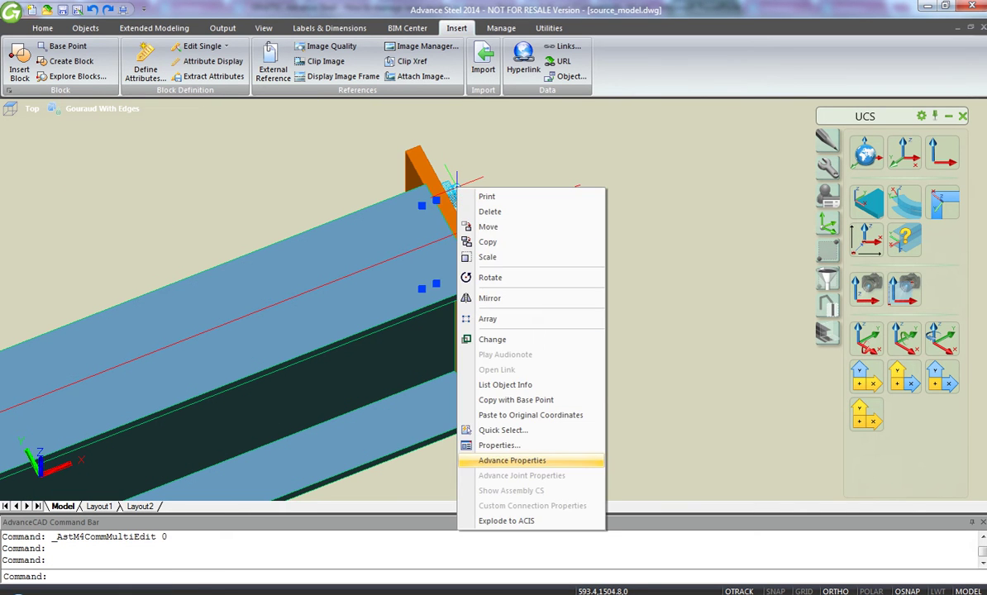
{"action": "left_click", "coordinate": [512, 459]}
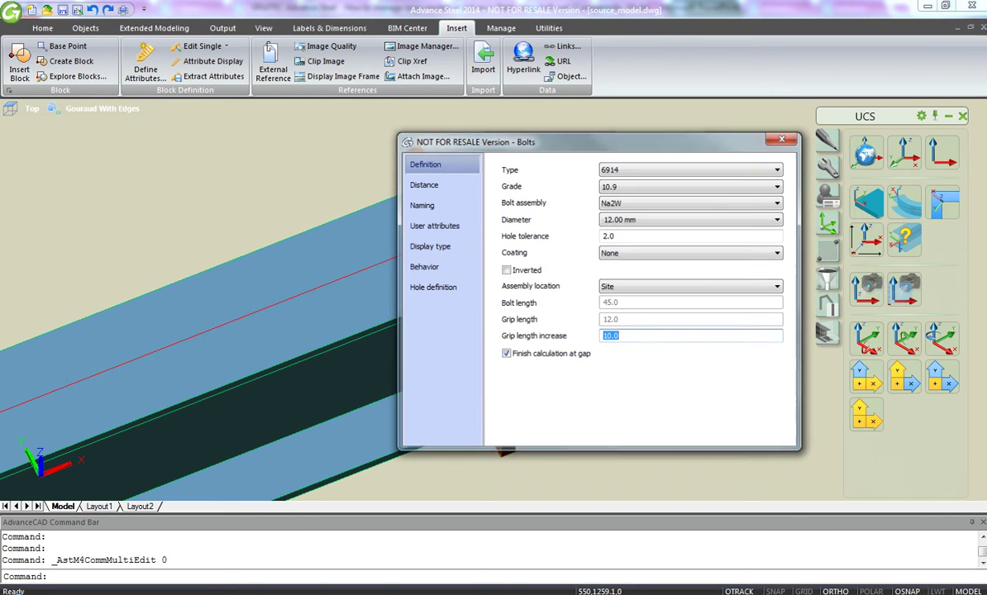
{"action": "left_click", "coordinate": [784, 138]}
- Delete the leftover orange plate at the open end of the middle beam
{"action": "scroll", "coordinate": [506, 179], "scroll_direction": "down", "scroll_amount": 6}
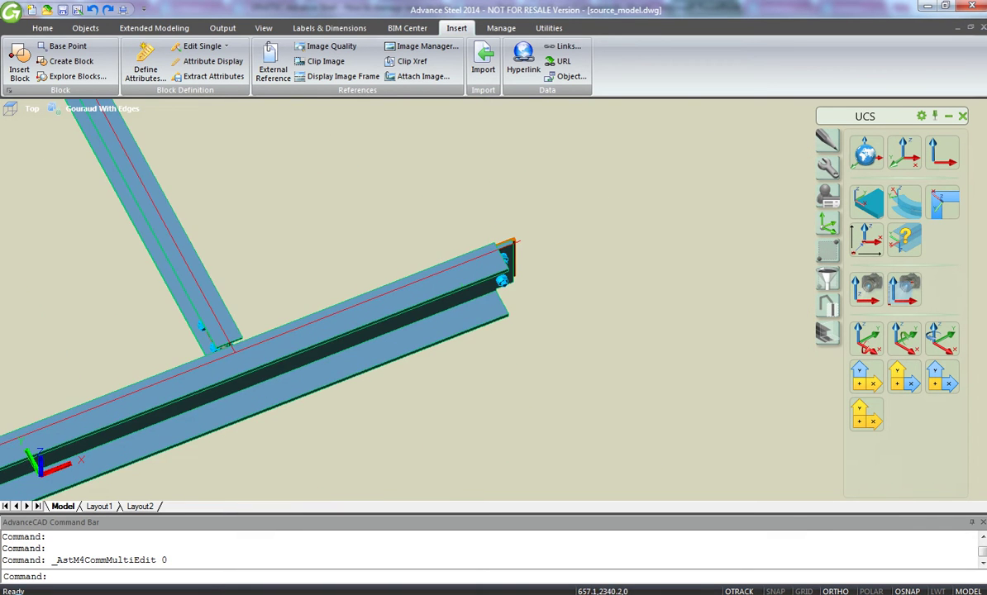
{"action": "scroll", "coordinate": [512, 240], "scroll_direction": "up", "scroll_amount": 5}
{"action": "left_click", "coordinate": [533, 251]}
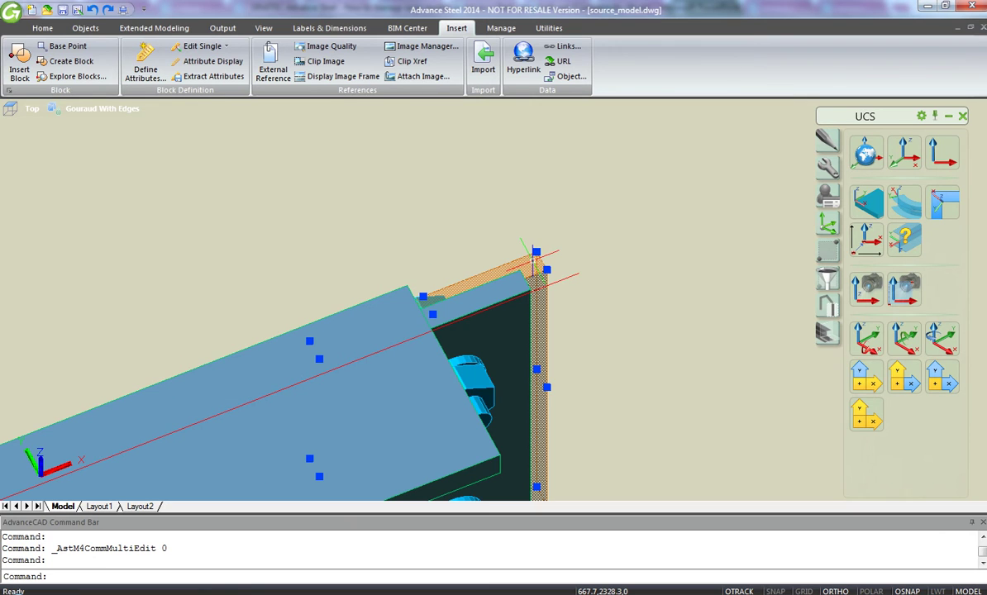
{"action": "left_click", "coordinate": [535, 262]}
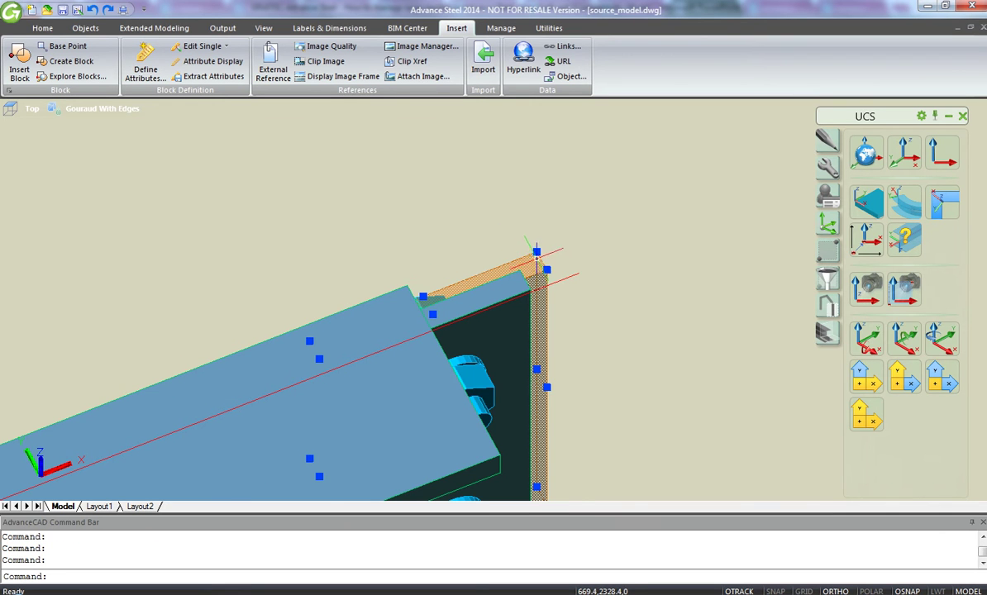
{"action": "key", "text": "Escape"}
{"action": "double_click", "coordinate": [526, 262]}
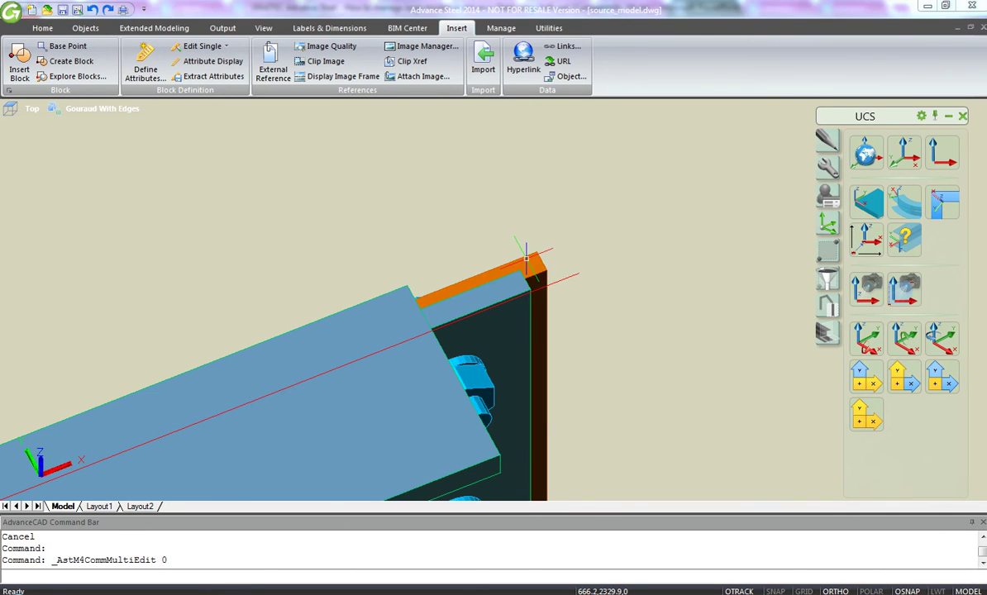
{"action": "key", "text": "Escape"}
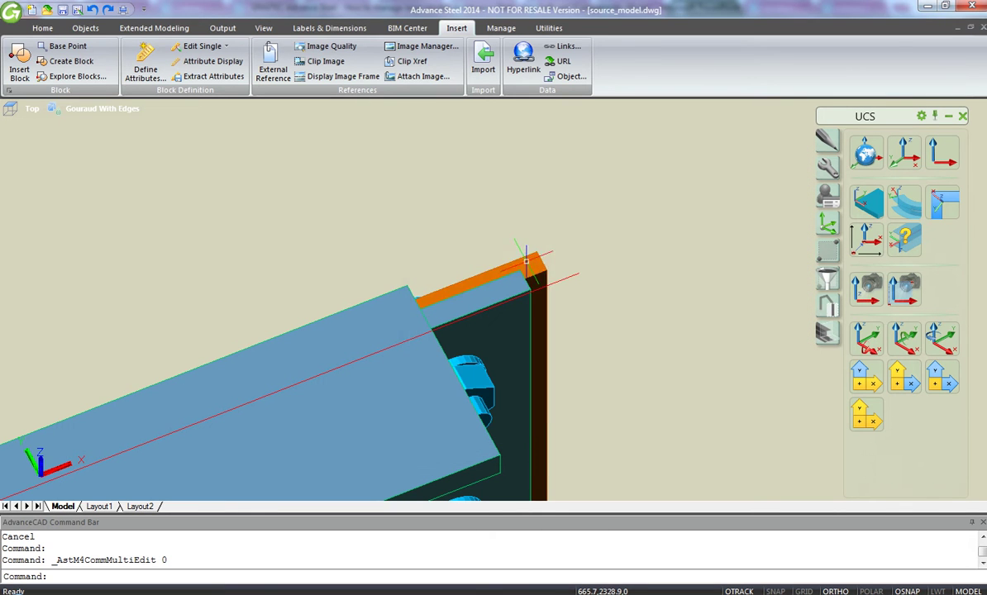
{"action": "key", "text": "Delete"}
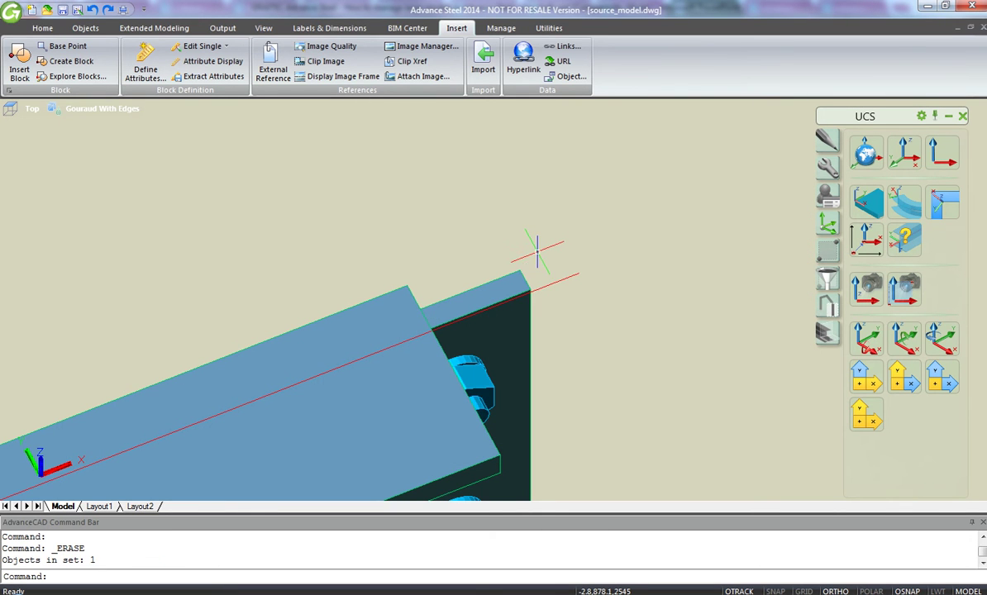
- Set the grip length increase of the bolts at the middle beam's open end to 8
{"action": "middle_click_drag", "start_coordinate": [546, 427], "coordinate": [540, 279]}
{"action": "right_click", "coordinate": [468, 383]}
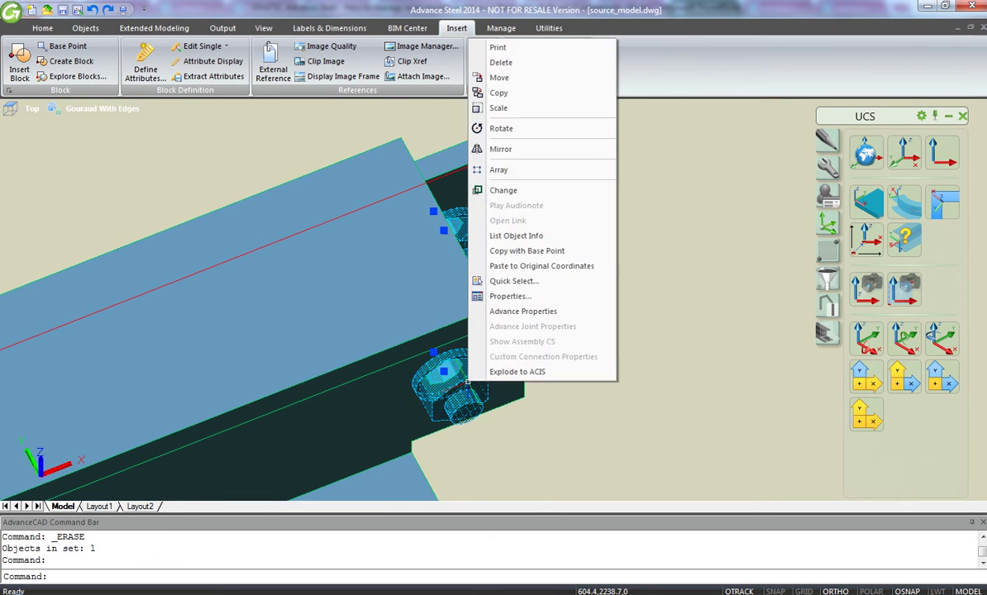
{"action": "left_click", "coordinate": [471, 311]}
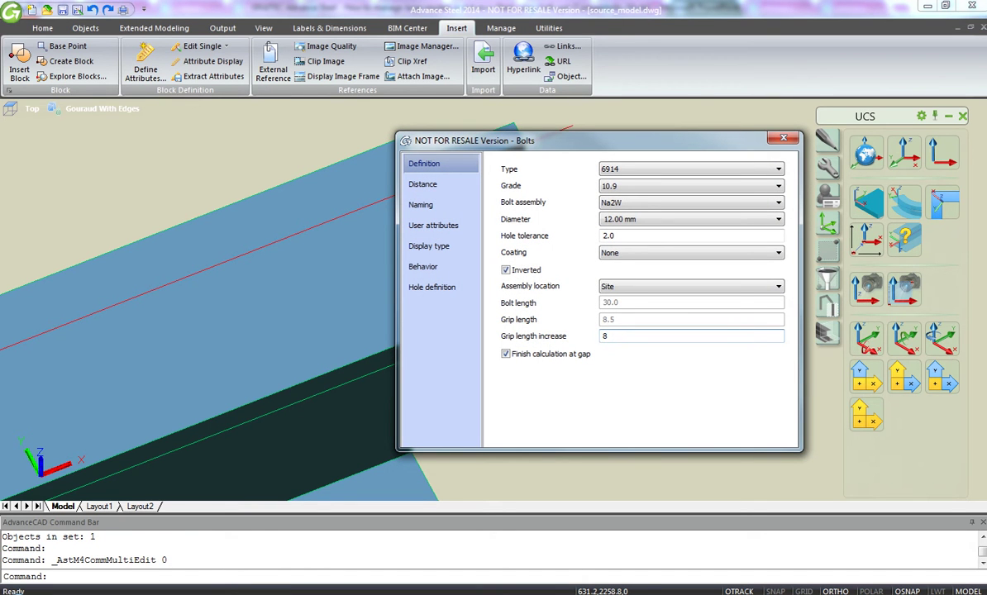
{"action": "key", "text": "Escape"}
- Save the reduced low-platform model as m1.dwg in the M folder
{"action": "scroll", "coordinate": [599, 302], "scroll_direction": "down", "scroll_amount": 10}
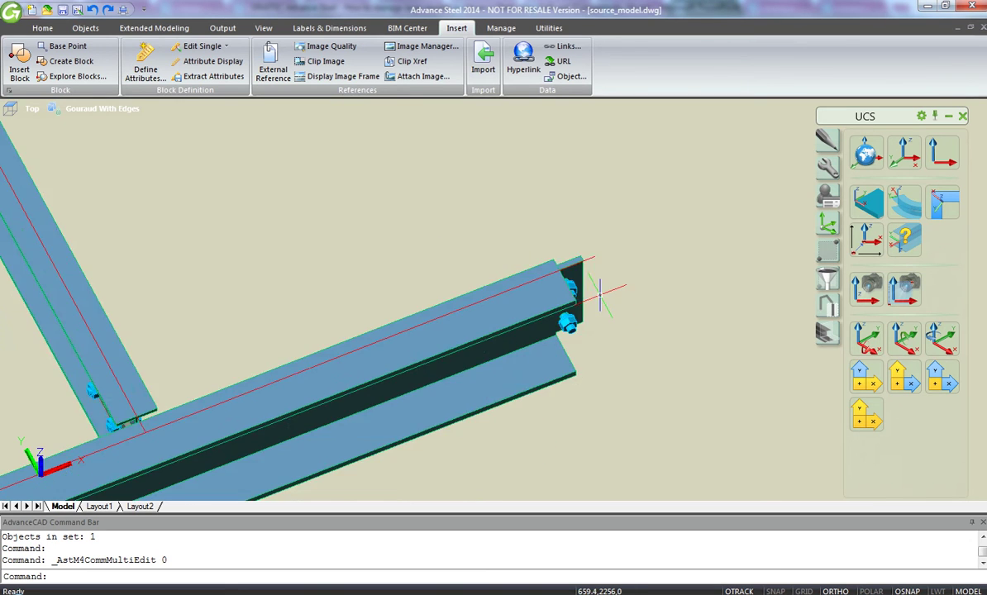
{"action": "middle_click_drag", "start_coordinate": [562, 339], "coordinate": [566, 309]}
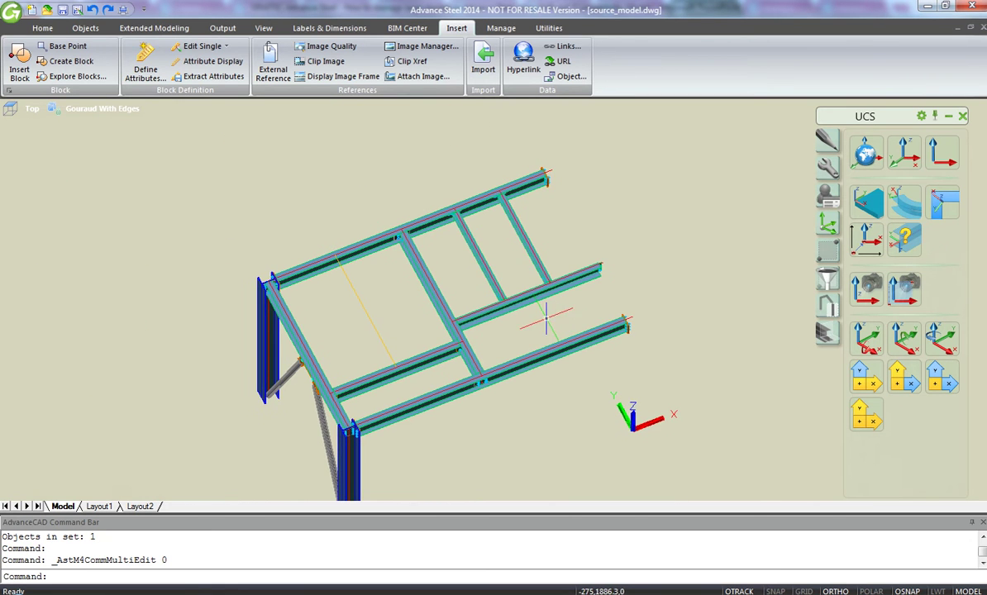
{"action": "mouse_move", "coordinate": [372, 316]}
{"action": "middle_mouse_down", "text": "shift"}
{"action": "mouse_move", "coordinate": [359, 312]}
{"action": "mouse_move", "coordinate": [380, 303]}
{"action": "middle_mouse_up", "text": "shift"}
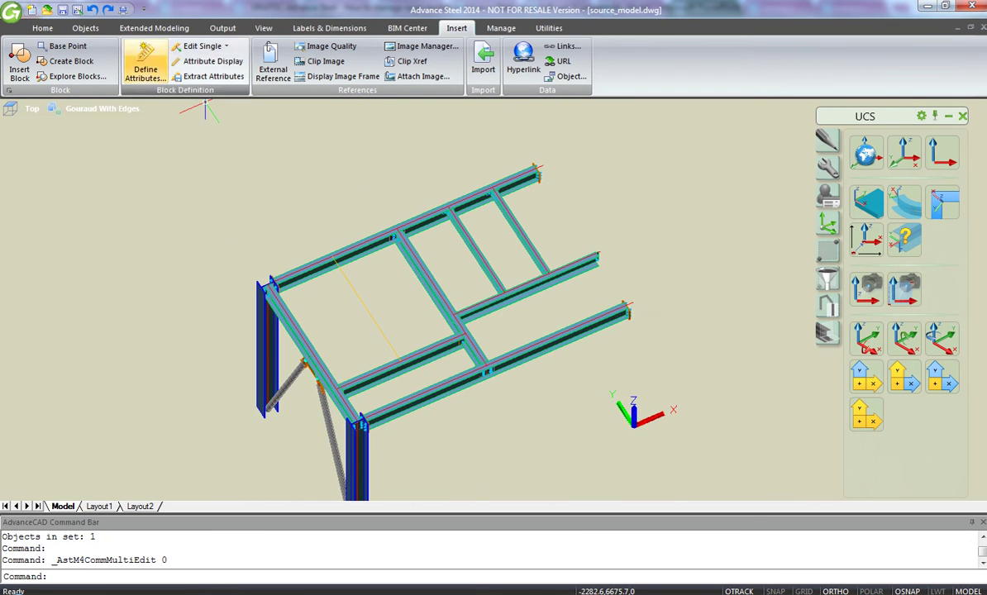
{"action": "left_click", "coordinate": [77, 10]}
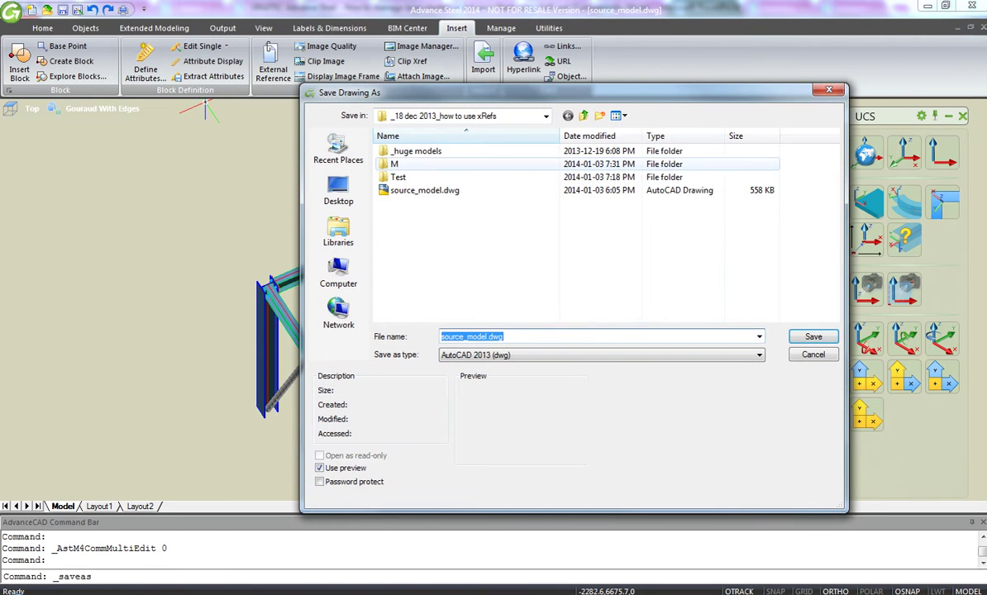
{"action": "double_click", "coordinate": [397, 158]}
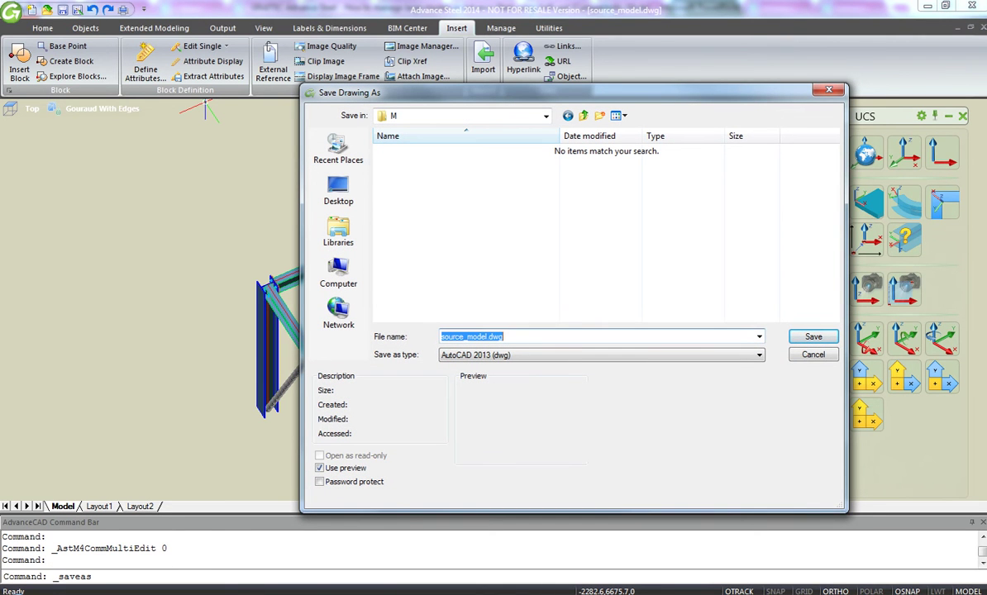
{"action": "left_click_drag", "start_coordinate": [488, 336], "coordinate": [464, 337]}
{"action": "type", "text": "m"}
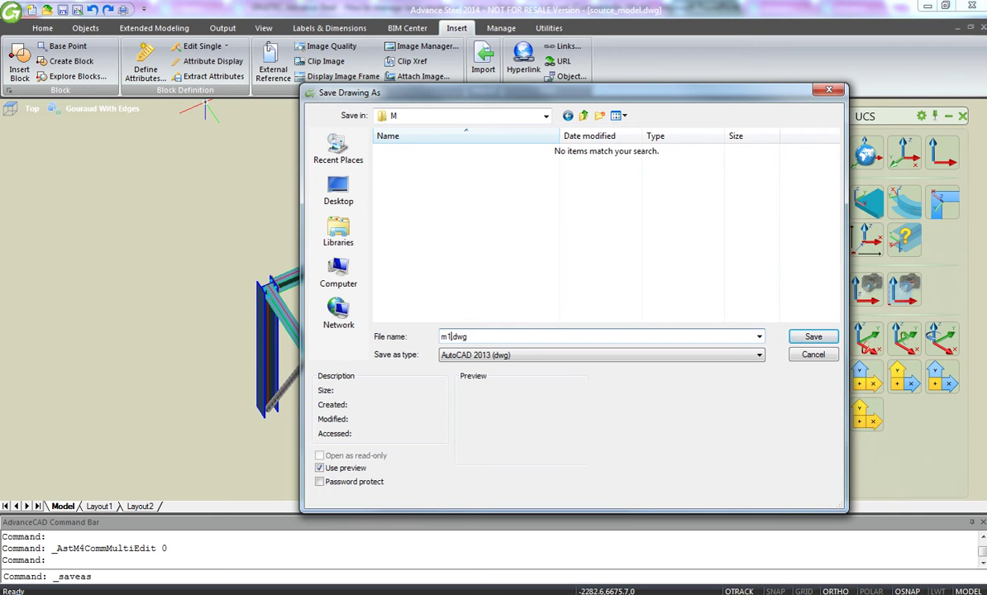
{"action": "type", "text": "1"}
{"action": "key", "text": "Return"}
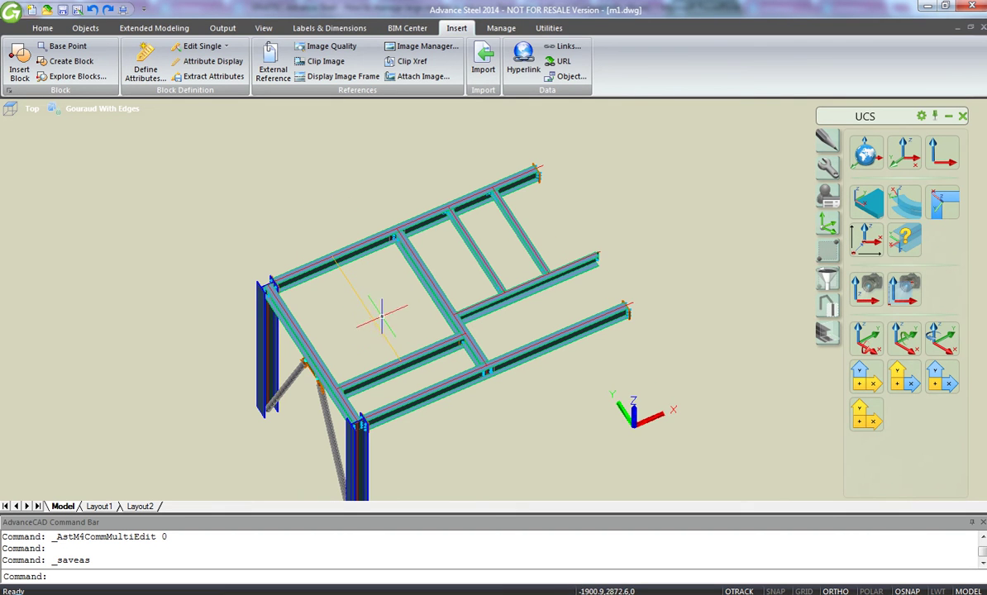
{"action": "middle_click_drag", "start_coordinate": [381, 313], "coordinate": [374, 286]}
{"action": "middle_click_drag", "start_coordinate": [670, 320], "coordinate": [561, 312], "text": "shift"}
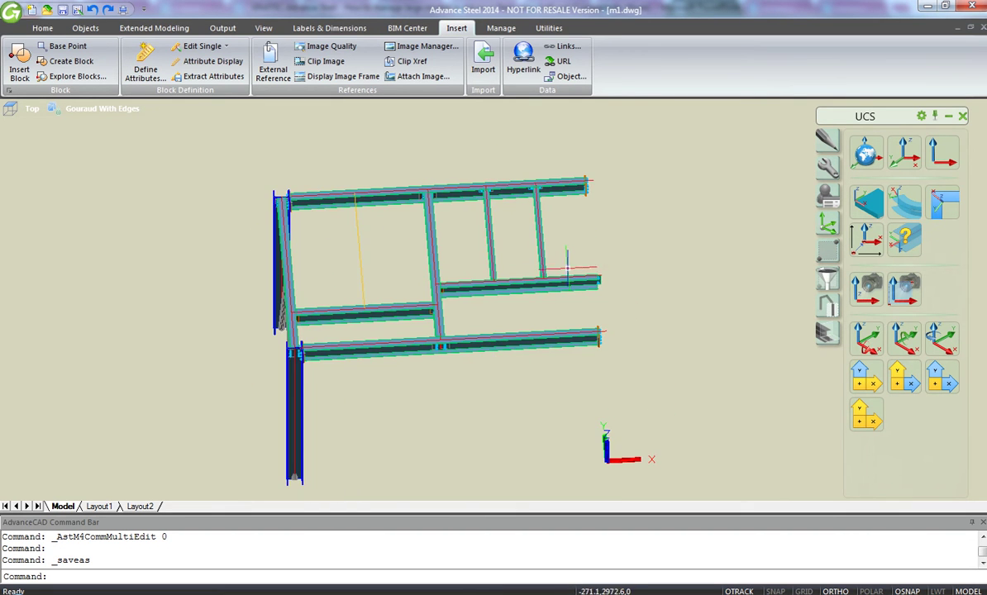
{"action": "middle_click_drag", "start_coordinate": [236, 257], "coordinate": [315, 261]}
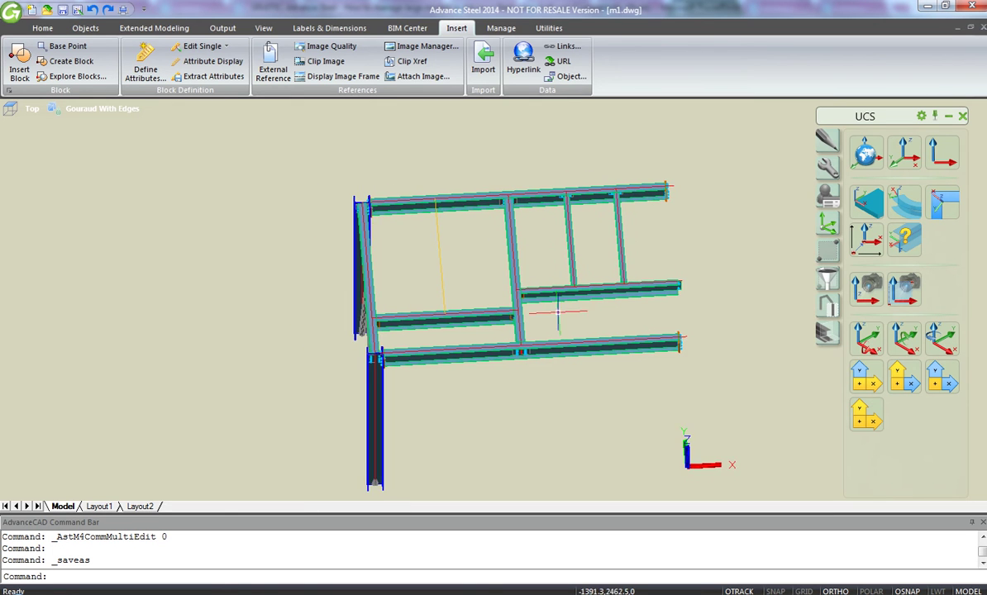
{"action": "middle_click_drag", "start_coordinate": [559, 318], "coordinate": [602, 321], "text": "shift"}
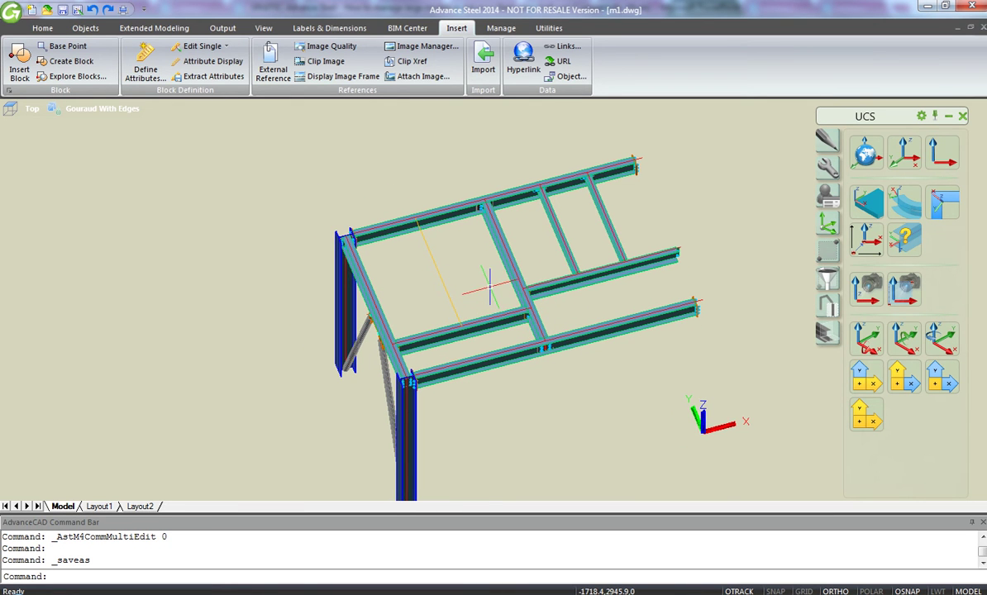
{"action": "middle_click_drag", "start_coordinate": [521, 289], "coordinate": [474, 298], "text": "shift"}
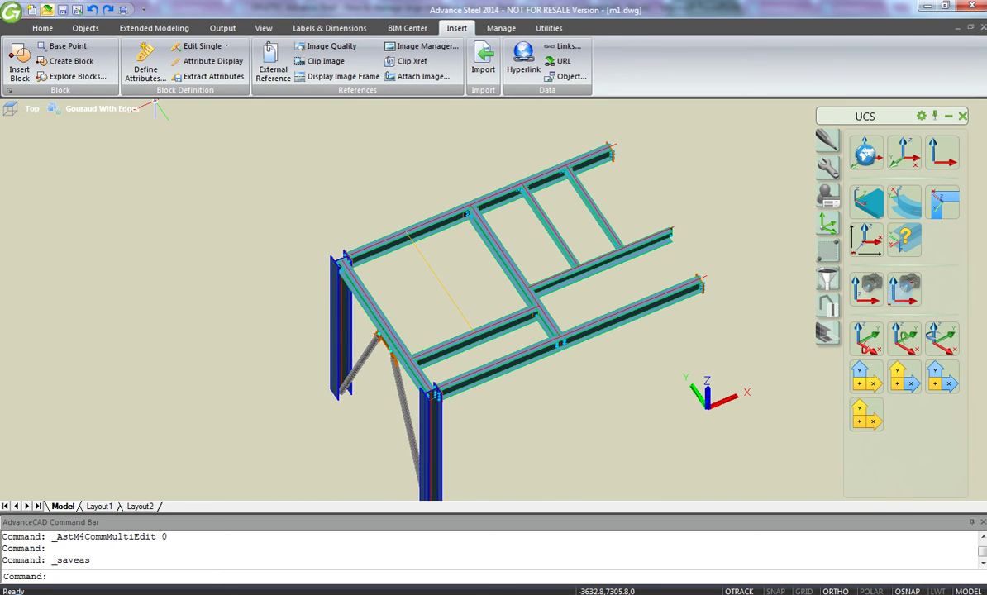
- Close m1.dwg and open source_model.dwg from the _18 dec 2013_how to use xRefs folder
{"action": "left_click", "coordinate": [982, 28]}
{"action": "left_click", "coordinate": [440, 335]}
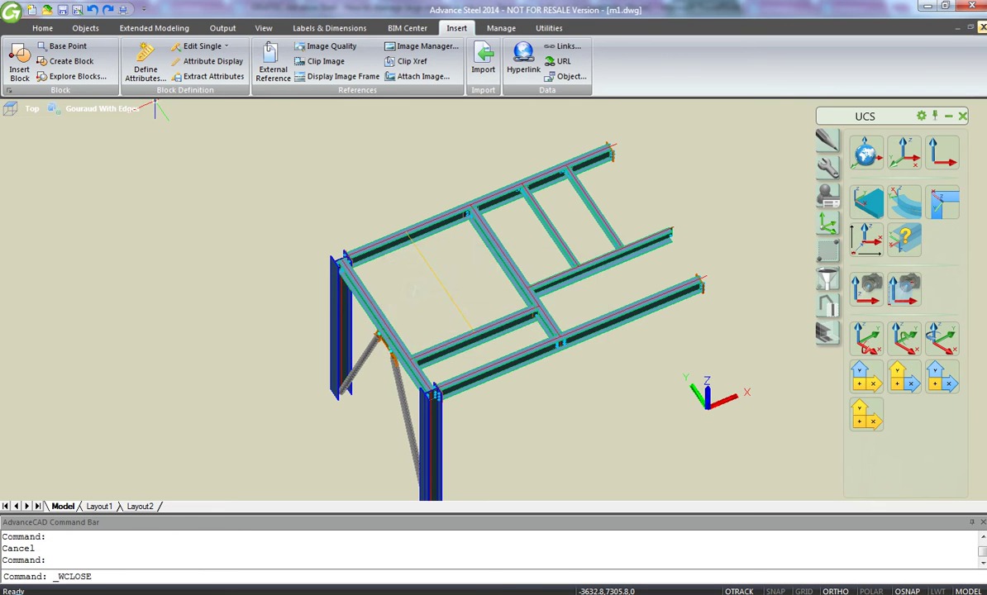
{"action": "left_click", "coordinate": [46, 10]}
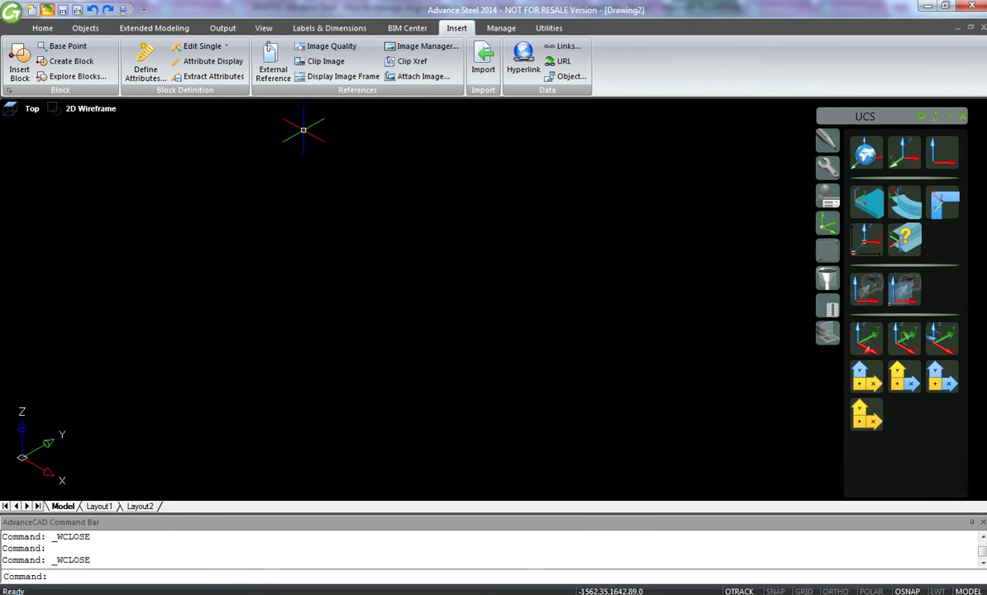
{"action": "left_click", "coordinate": [583, 116]}
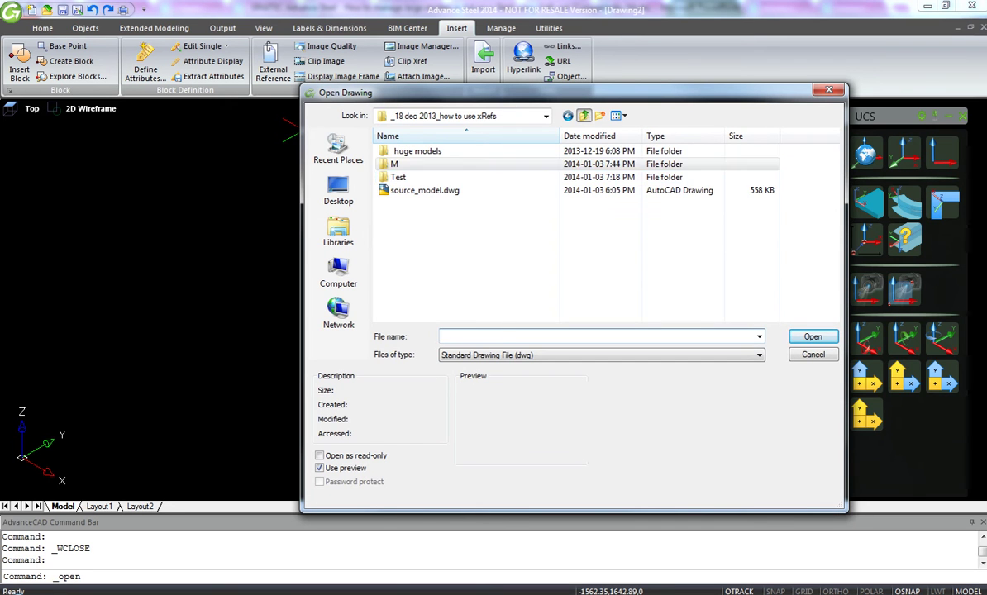
{"action": "left_click", "coordinate": [425, 190]}
{"action": "key", "text": "Return"}
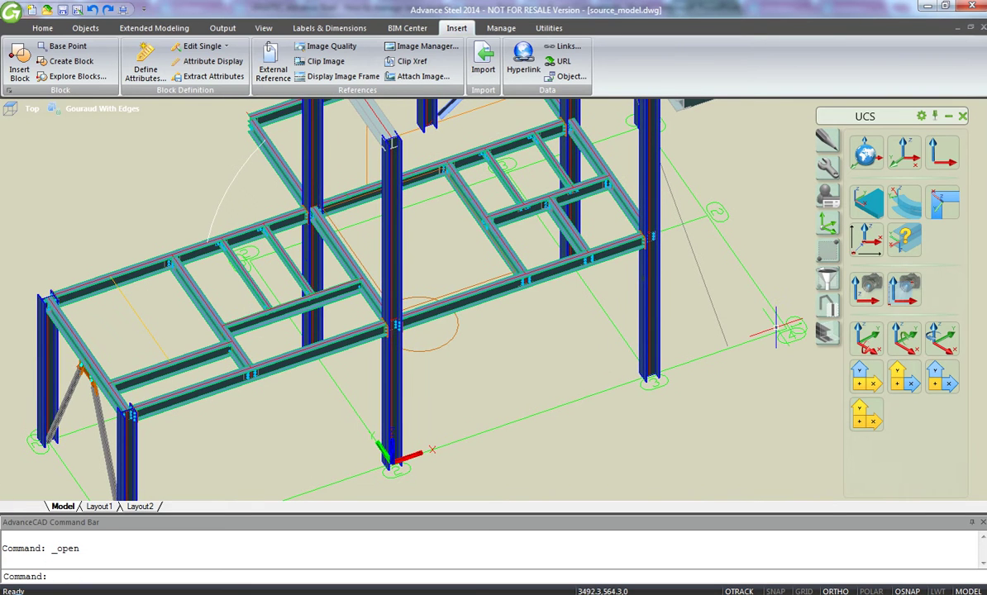
- Delete the low platform's beams, its two outer columns and their bracing, keeping the main structure
{"action": "middle_click_drag", "start_coordinate": [531, 327], "coordinate": [456, 260], "text": "shift"}
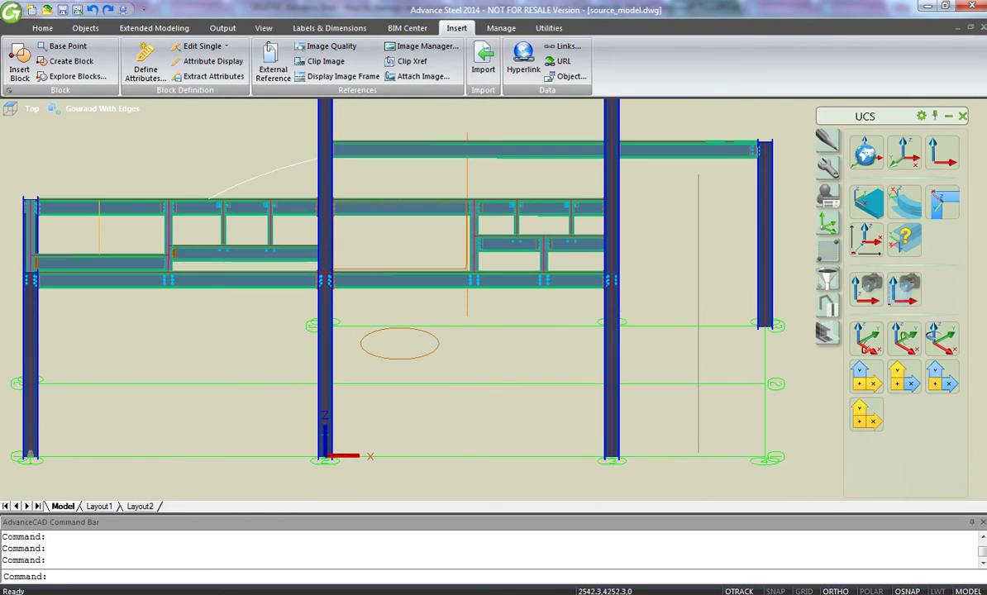
{"action": "middle_click_drag", "start_coordinate": [244, 321], "coordinate": [463, 309]}
{"action": "left_click", "coordinate": [466, 305]}
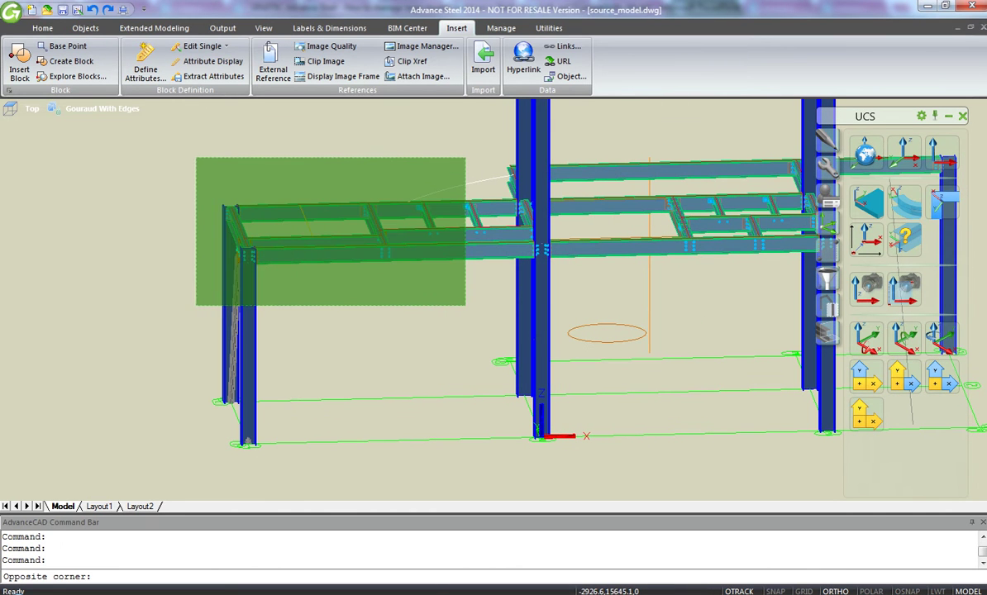
{"action": "left_click", "coordinate": [196, 157]}
{"action": "key", "text": "Delete"}
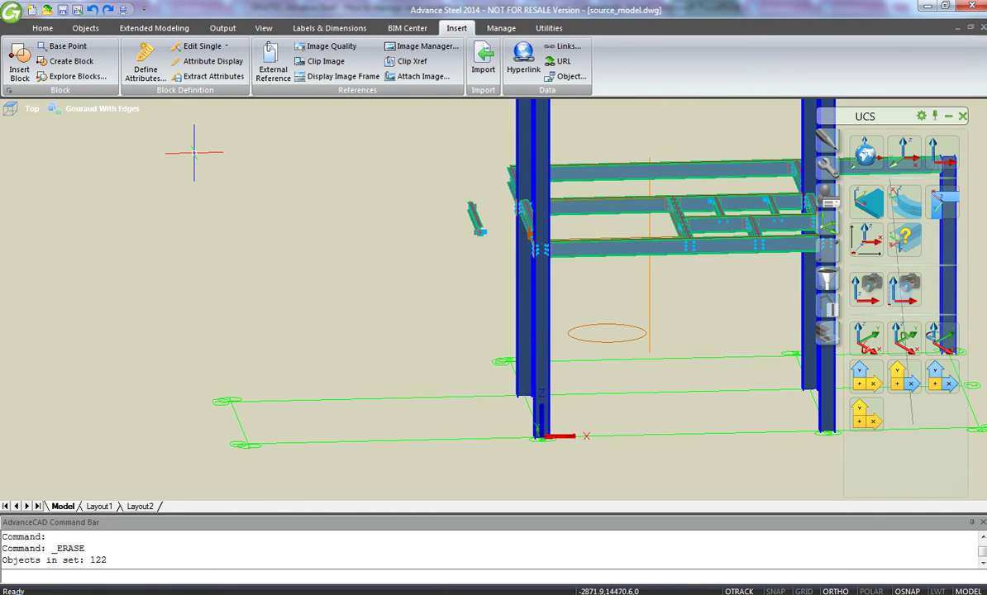
- Delete the short leftover cross beam and its connection parts beside the main columns
{"action": "scroll", "coordinate": [462, 220], "scroll_direction": "up", "scroll_amount": 5}
{"action": "left_click", "coordinate": [481, 311]}
{"action": "left_click", "coordinate": [382, 153]}
{"action": "key", "text": "Delete"}
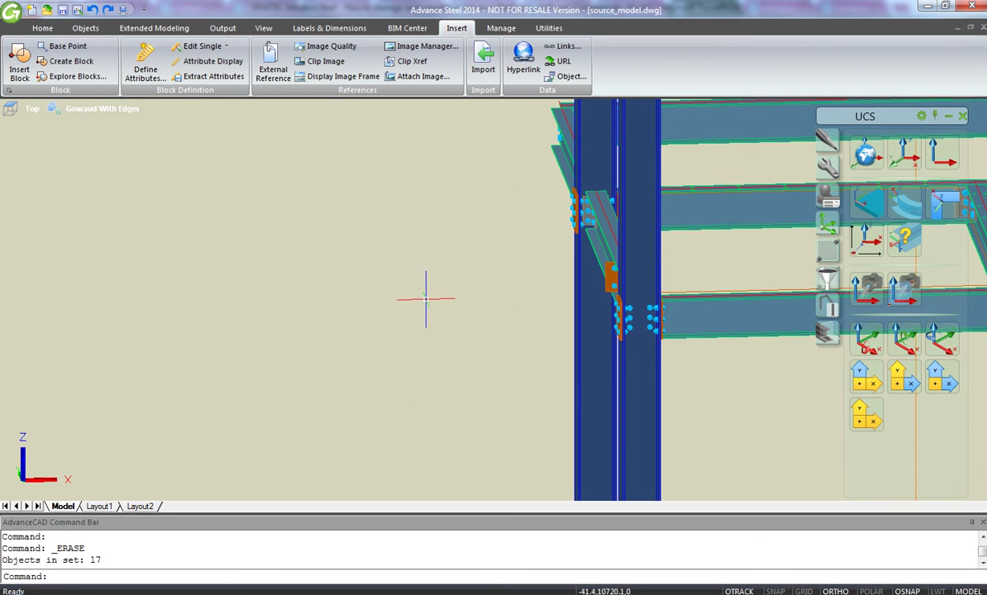
- Delete the two orange connection plates left on the outer faces of the main columns, keeping their bolts
{"action": "scroll", "coordinate": [405, 148], "scroll_direction": "down", "scroll_amount": 5}
{"action": "scroll", "coordinate": [385, 282], "scroll_direction": "down", "scroll_amount": 5}
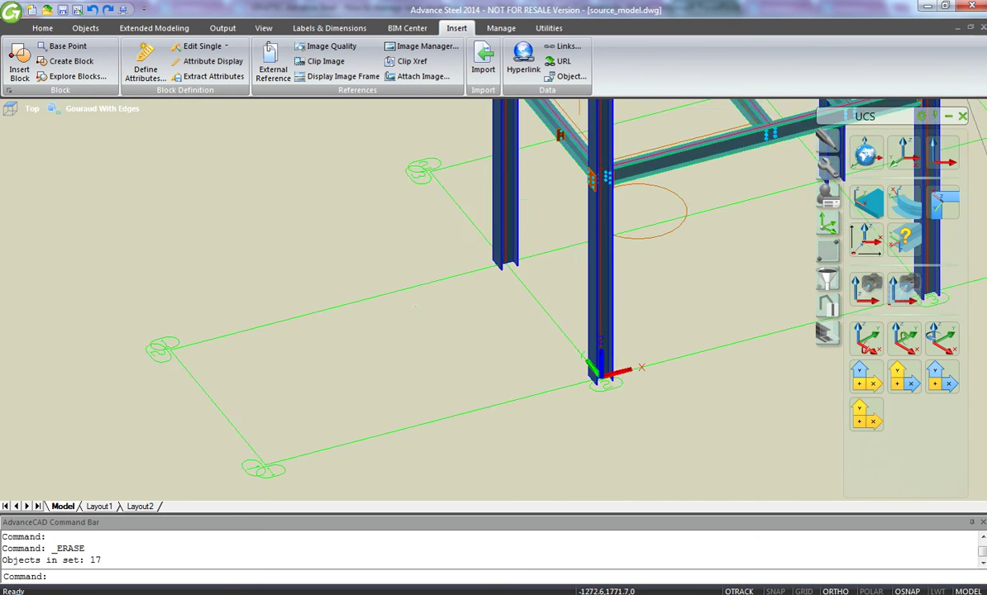
{"action": "scroll", "coordinate": [411, 133], "scroll_direction": "up", "scroll_amount": 3}
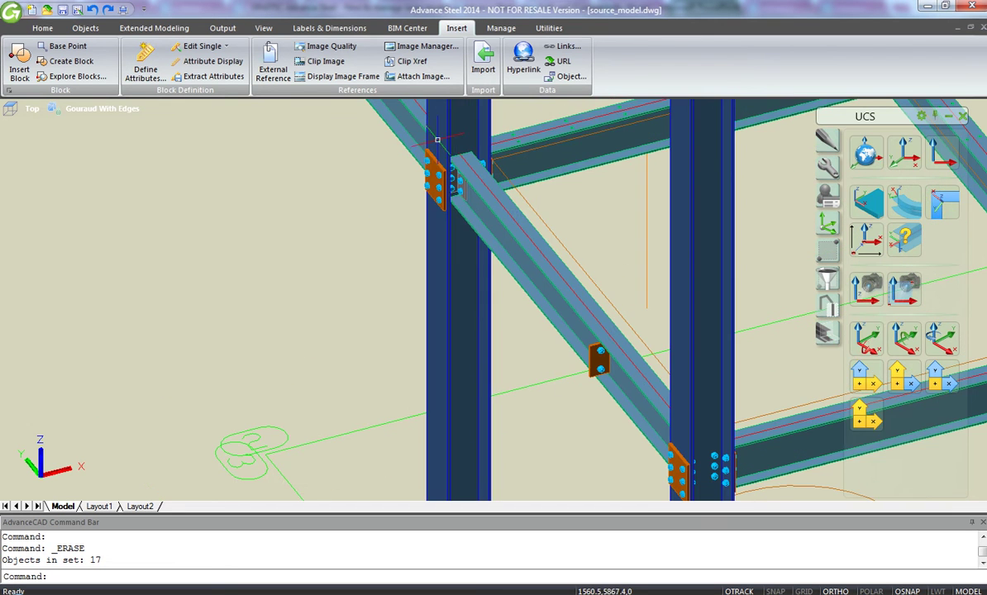
{"action": "scroll", "coordinate": [513, 244], "scroll_direction": "up", "scroll_amount": 1}
{"action": "scroll", "coordinate": [467, 273], "scroll_direction": "up", "scroll_amount": 4}
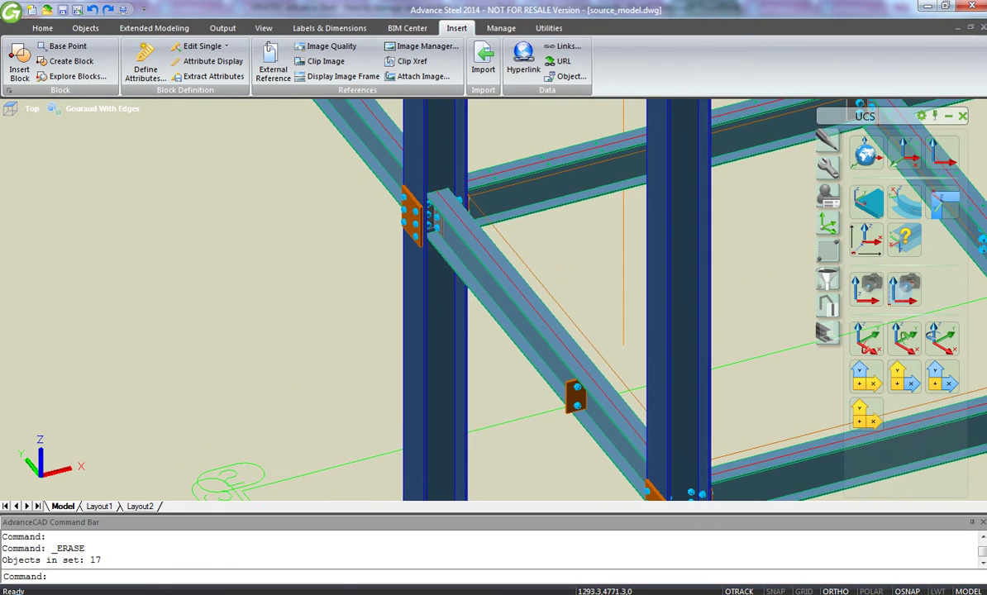
{"action": "middle_click_drag", "start_coordinate": [404, 289], "coordinate": [415, 296], "text": "shift"}
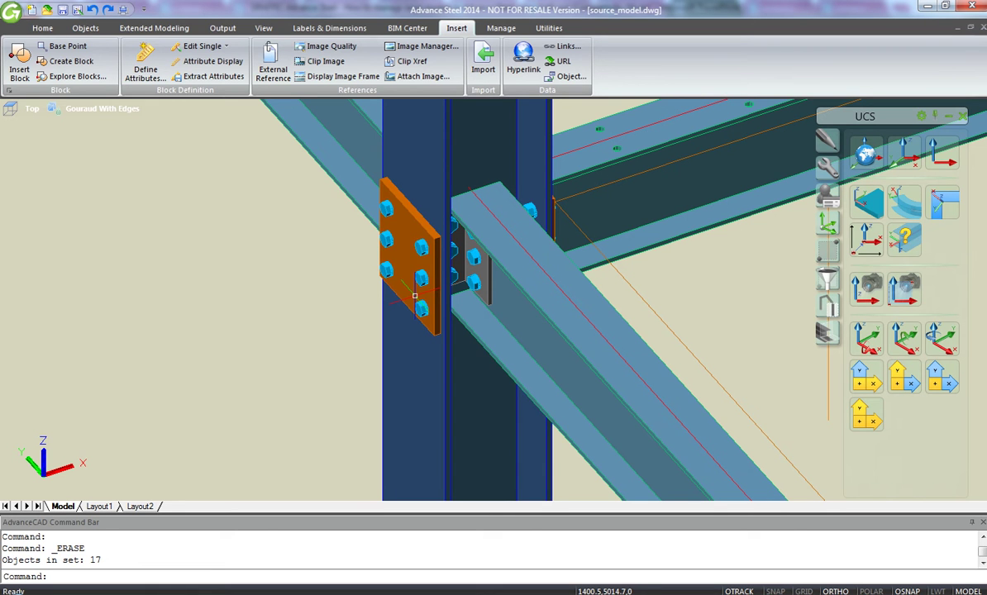
{"action": "left_click", "coordinate": [401, 215]}
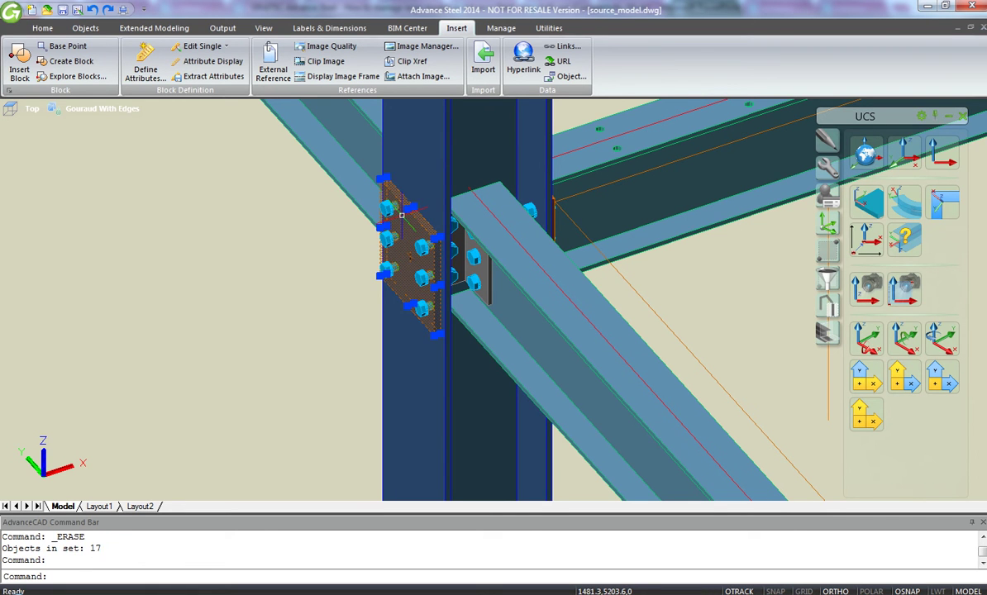
{"action": "key", "text": "Delete"}
{"action": "middle_click_drag", "start_coordinate": [401, 215], "coordinate": [586, 419], "text": "shift"}
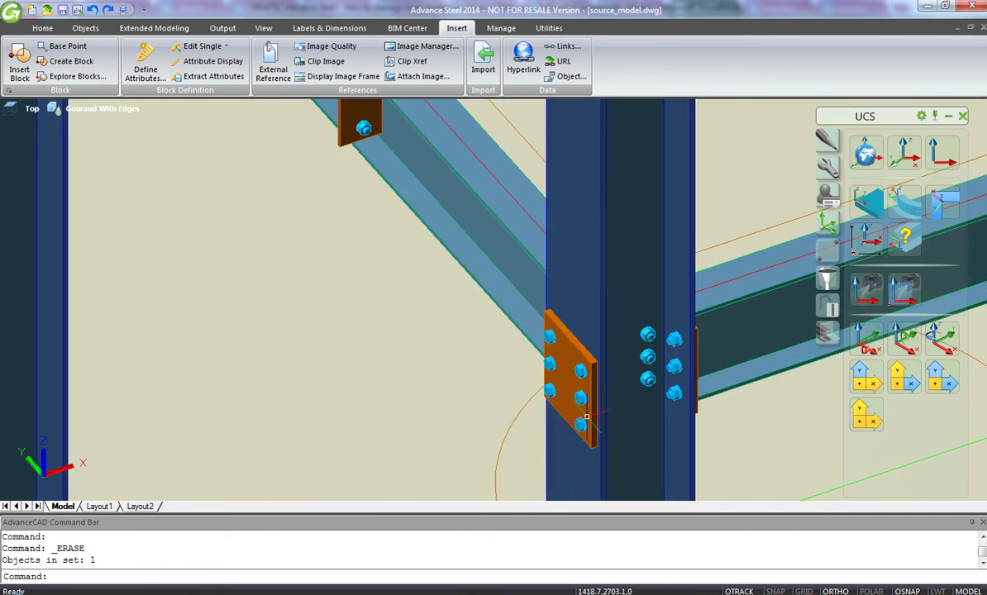
{"action": "left_click", "coordinate": [561, 344]}
{"action": "key", "text": "Delete"}
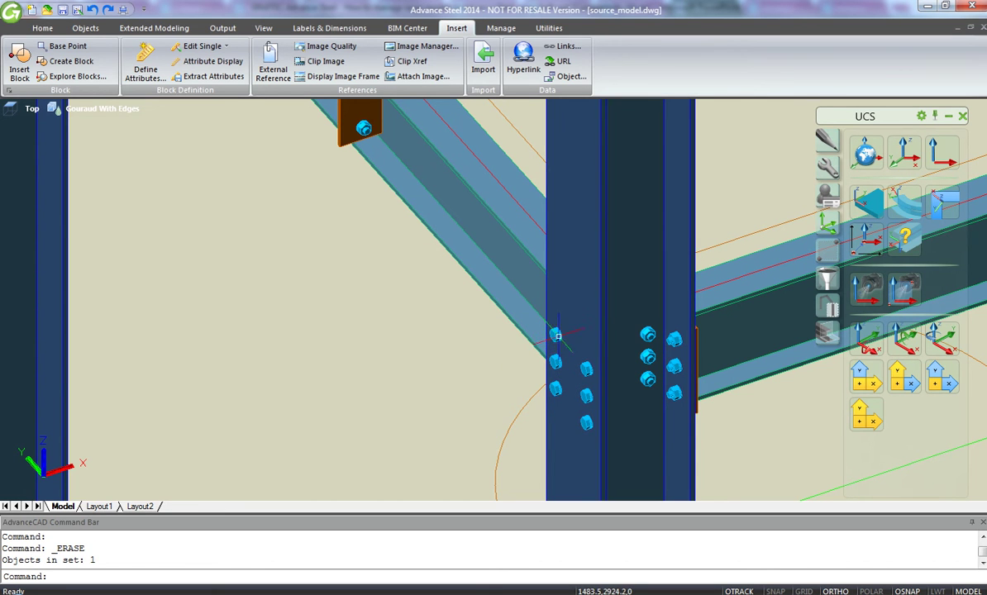
- Exclude the leftover bolt groups on both main columns from numbering, collision check and lists
{"action": "left_click", "coordinate": [556, 335]}
{"action": "left_click", "coordinate": [587, 370]}
{"action": "middle_click_drag", "start_coordinate": [340, 272], "coordinate": [555, 380]}
{"action": "scroll", "coordinate": [555, 380], "scroll_direction": "down", "scroll_amount": 3}
{"action": "middle_click_drag", "start_coordinate": [334, 116], "coordinate": [405, 261]}
{"action": "scroll", "coordinate": [406, 261], "scroll_direction": "down", "scroll_amount": 2}
{"action": "scroll", "coordinate": [425, 273], "scroll_direction": "up", "scroll_amount": 4}
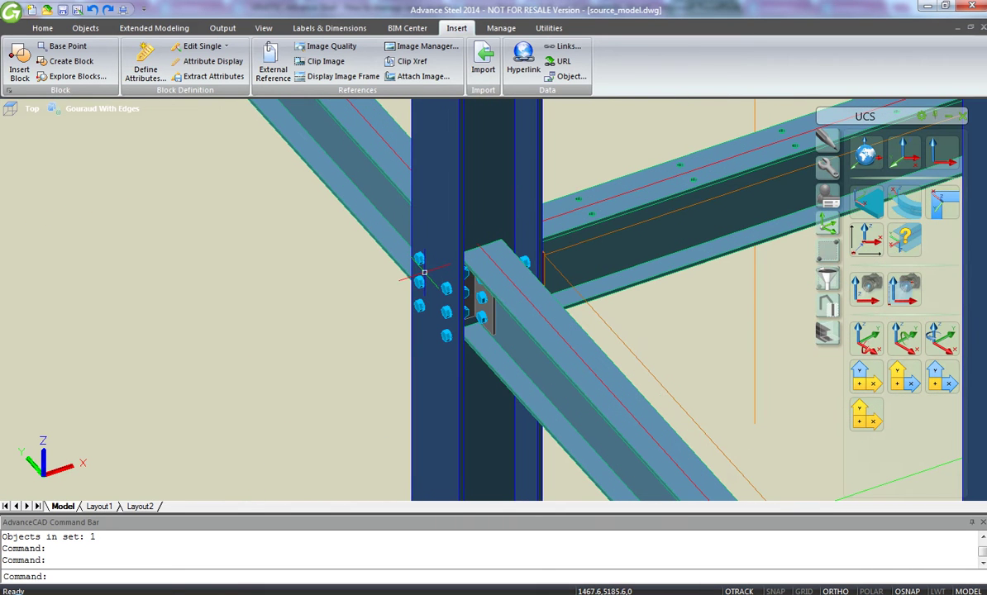
{"action": "scroll", "coordinate": [423, 270], "scroll_direction": "up", "scroll_amount": 2}
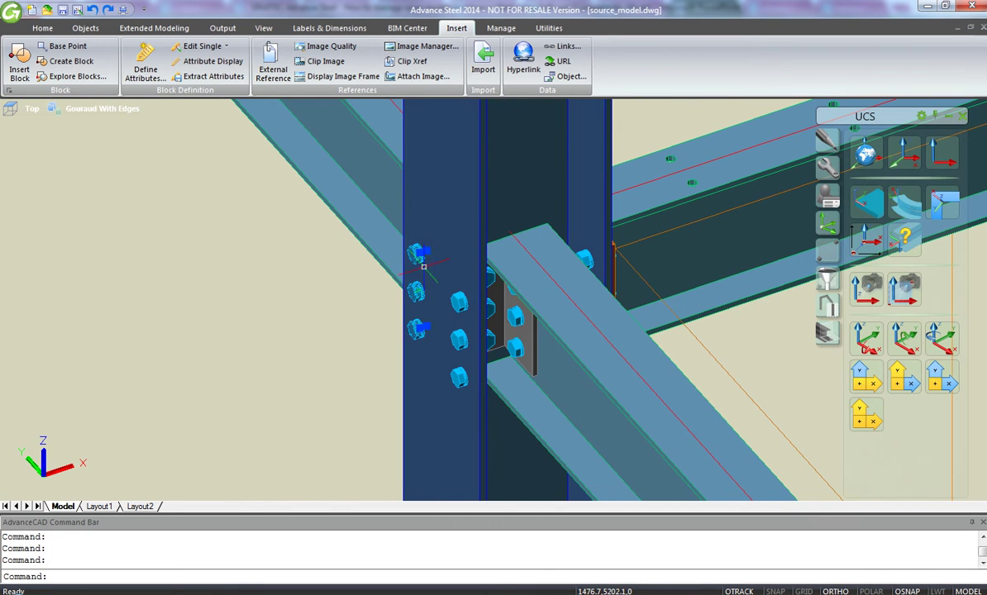
{"action": "right_click", "coordinate": [455, 298]}
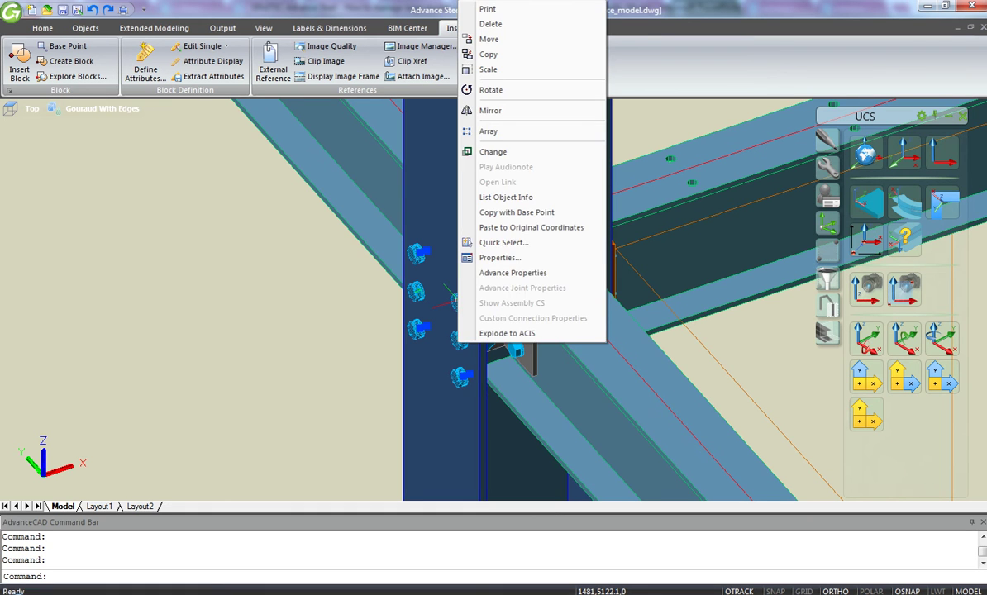
{"action": "left_click", "coordinate": [513, 273]}
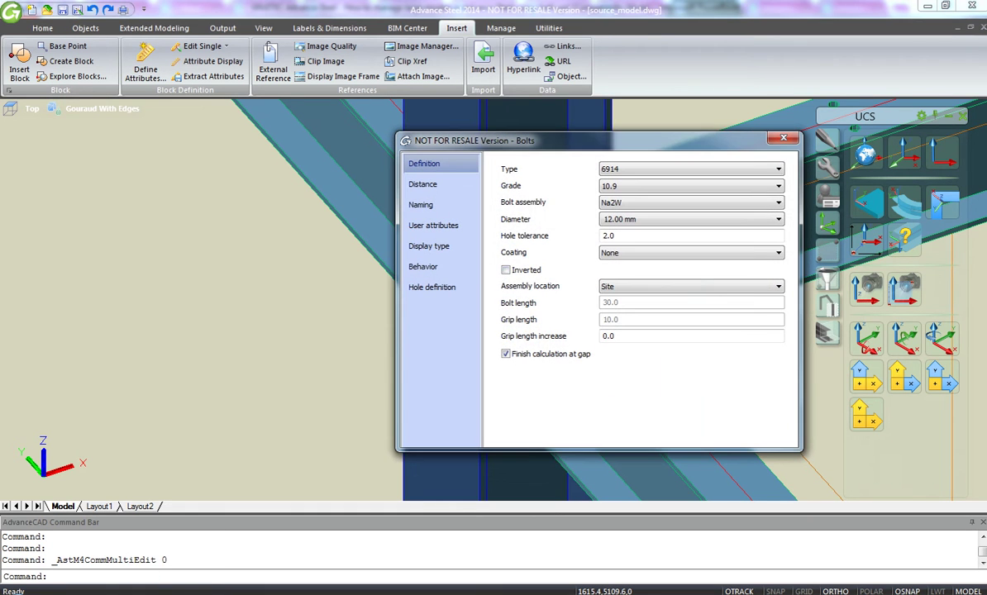
{"action": "left_click", "coordinate": [423, 266]}
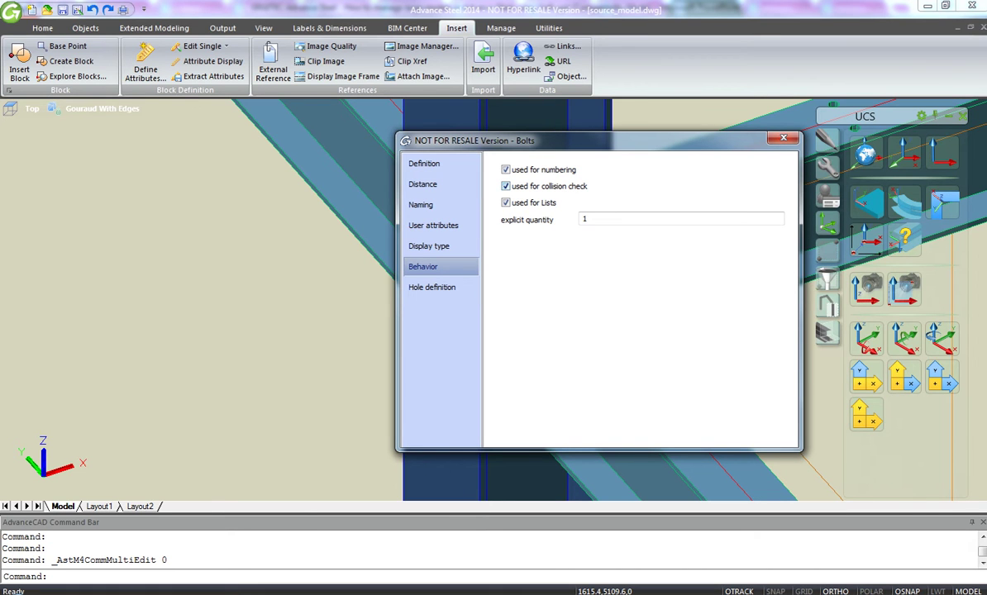
{"action": "left_click_drag", "start_coordinate": [571, 141], "coordinate": [697, 136]}
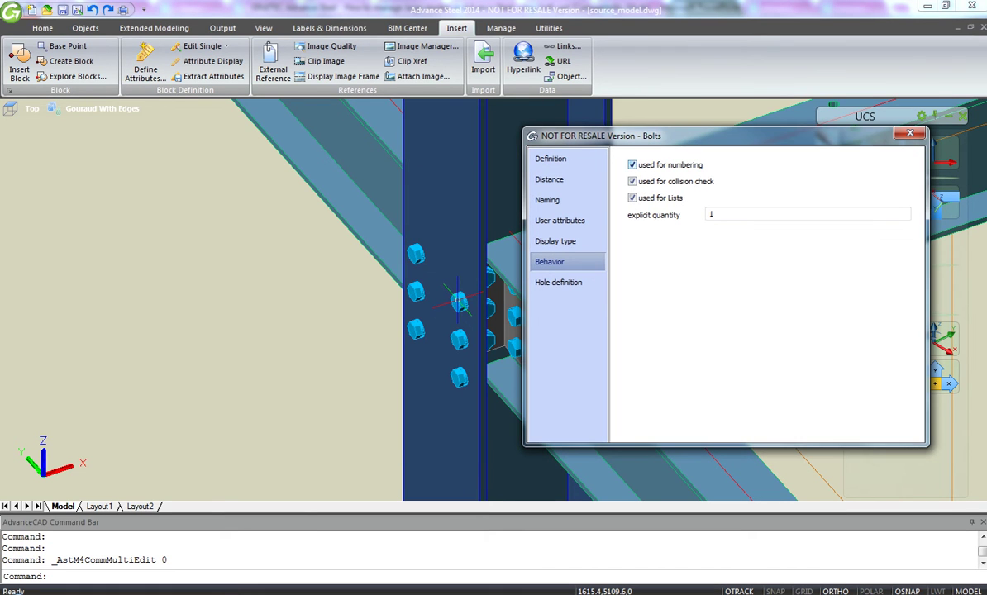
{"action": "left_click", "coordinate": [633, 166]}
{"action": "left_click", "coordinate": [633, 182]}
{"action": "left_click", "coordinate": [632, 198]}
{"action": "left_click_drag", "start_coordinate": [815, 135], "coordinate": [651, 139]}
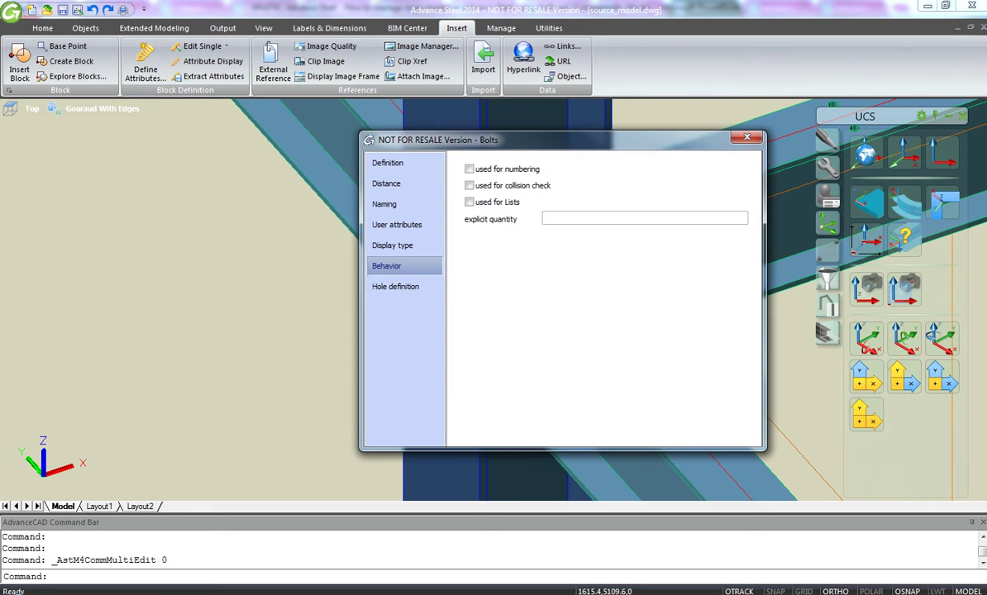
{"action": "left_click", "coordinate": [746, 138]}
- Save the reduced main-structure model as m2.dwg in the M folder
{"action": "scroll", "coordinate": [510, 205], "scroll_direction": "down", "scroll_amount": 2}
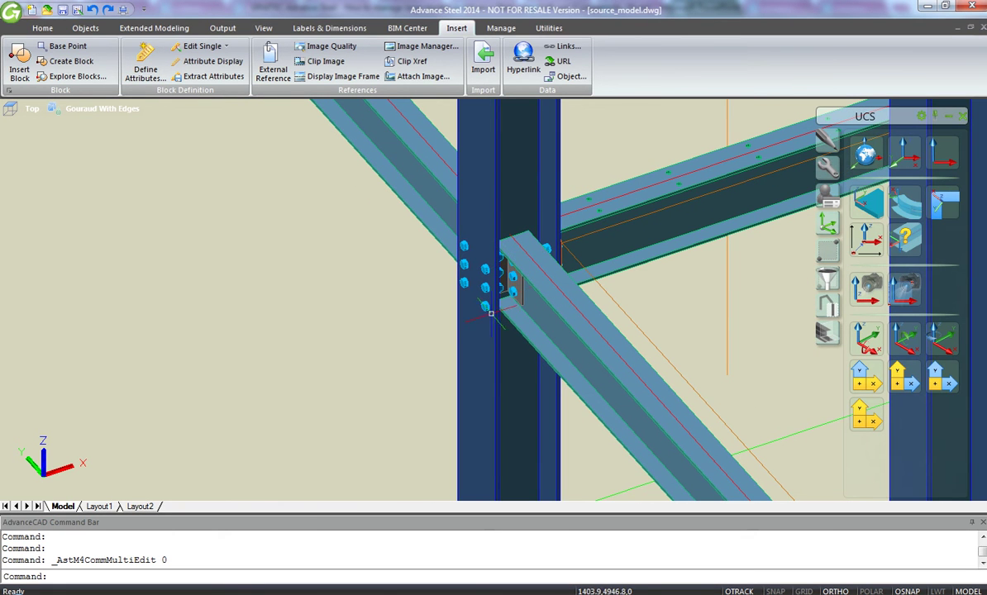
{"action": "scroll", "coordinate": [406, 319], "scroll_direction": "down", "scroll_amount": 4}
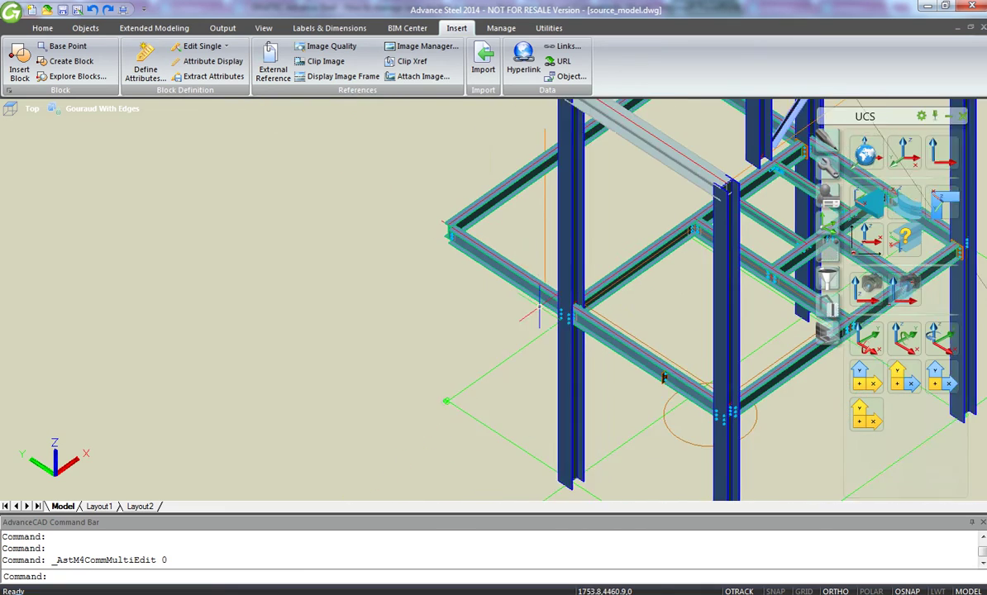
{"action": "middle_click_drag", "start_coordinate": [489, 305], "coordinate": [458, 318], "text": "shift"}
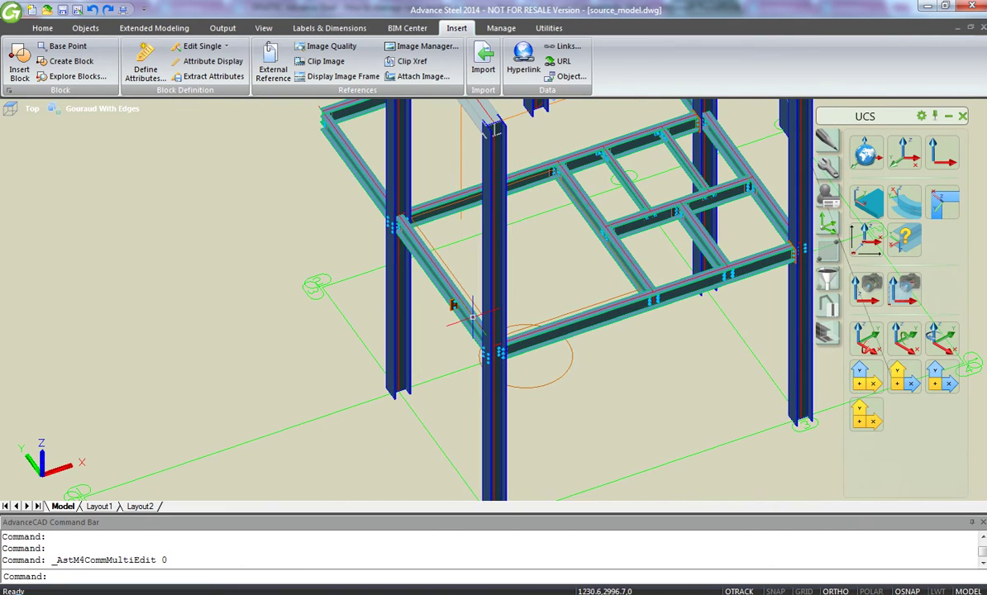
{"action": "middle_click_drag", "start_coordinate": [422, 224], "coordinate": [431, 312]}
{"action": "middle_click_drag", "start_coordinate": [450, 219], "coordinate": [443, 282]}
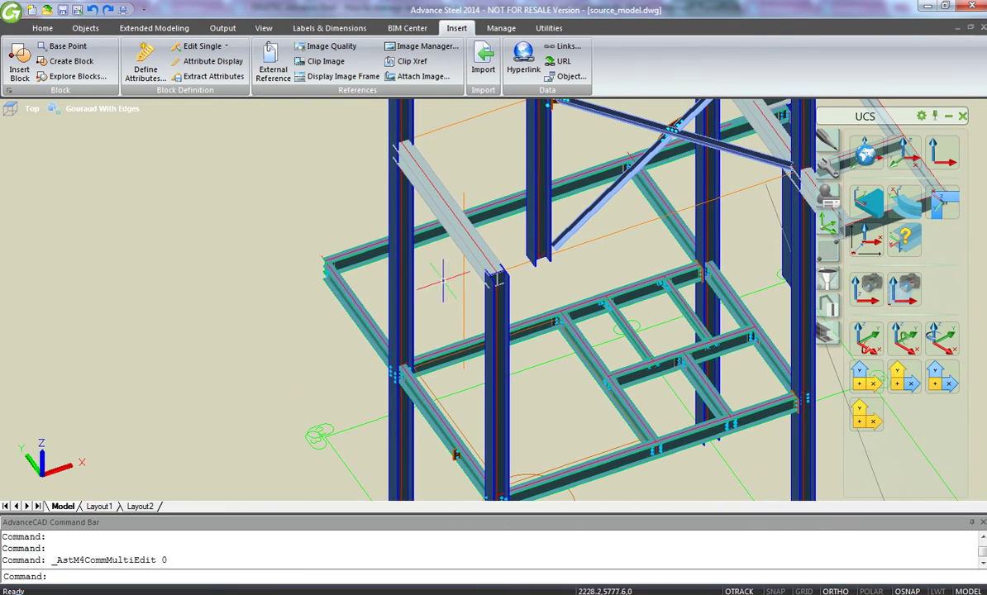
{"action": "scroll", "coordinate": [422, 248], "scroll_direction": "down", "scroll_amount": 3}
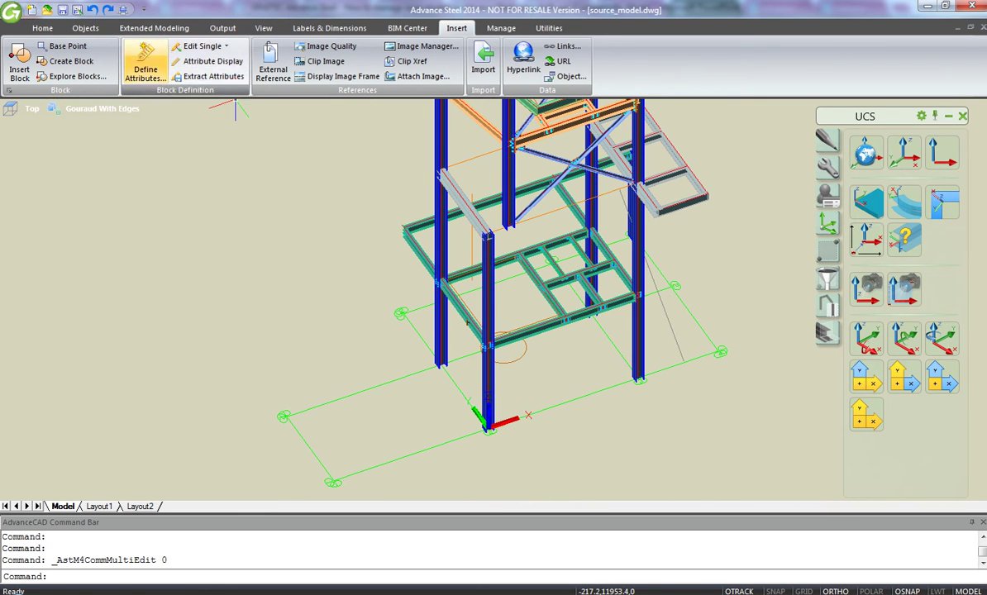
{"action": "left_click", "coordinate": [77, 9]}
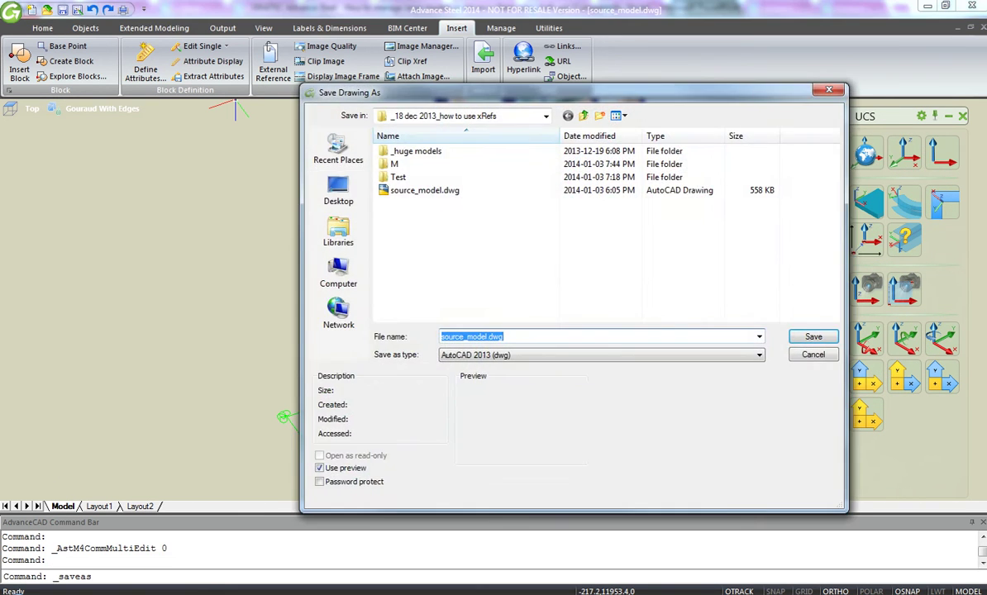
{"action": "double_click", "coordinate": [395, 164]}
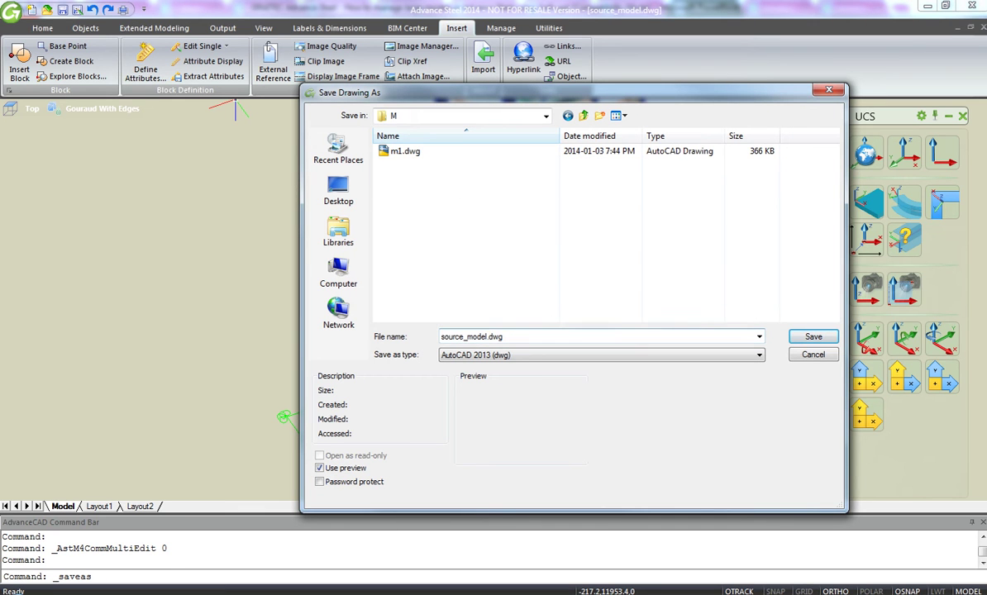
{"action": "left_click", "coordinate": [405, 151]}
{"action": "left_click", "coordinate": [488, 336]}
{"action": "left_click", "coordinate": [451, 337]}
{"action": "key", "text": "BackSpace"}
{"action": "type", "text": "2"}
{"action": "key", "text": "Return"}
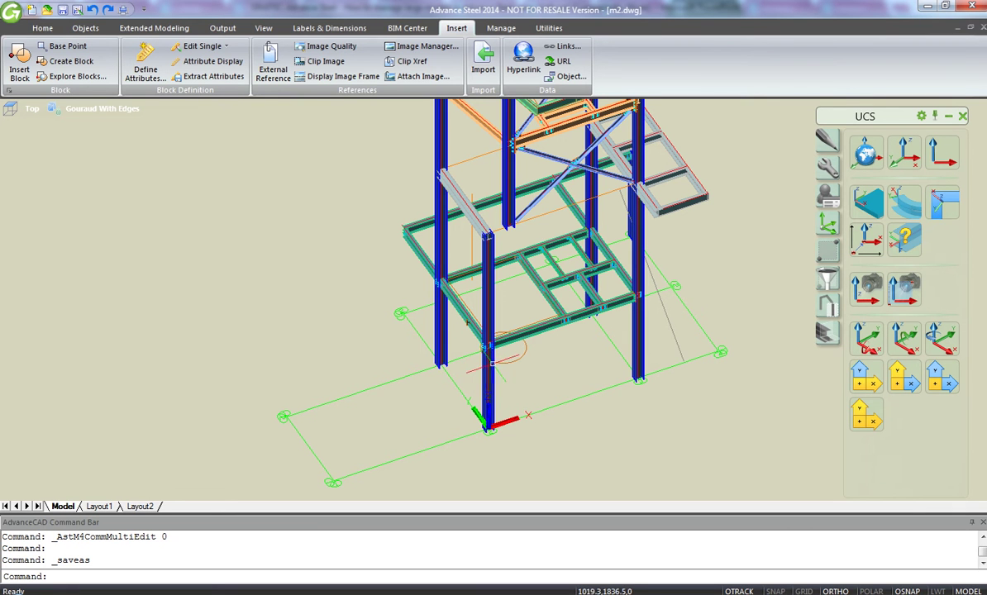
- Examine the whole main structure, from the column bases up to the roof frame, from several angles
{"action": "middle_click_drag", "start_coordinate": [364, 413], "coordinate": [388, 397], "text": "shift"}
{"action": "middle_click_drag", "start_coordinate": [545, 294], "coordinate": [470, 415]}
{"action": "middle_click_drag", "start_coordinate": [470, 415], "coordinate": [415, 410], "text": "shift"}
{"action": "middle_click_drag", "start_coordinate": [429, 212], "coordinate": [434, 271]}
{"action": "scroll", "coordinate": [434, 271], "scroll_direction": "down", "scroll_amount": 2}
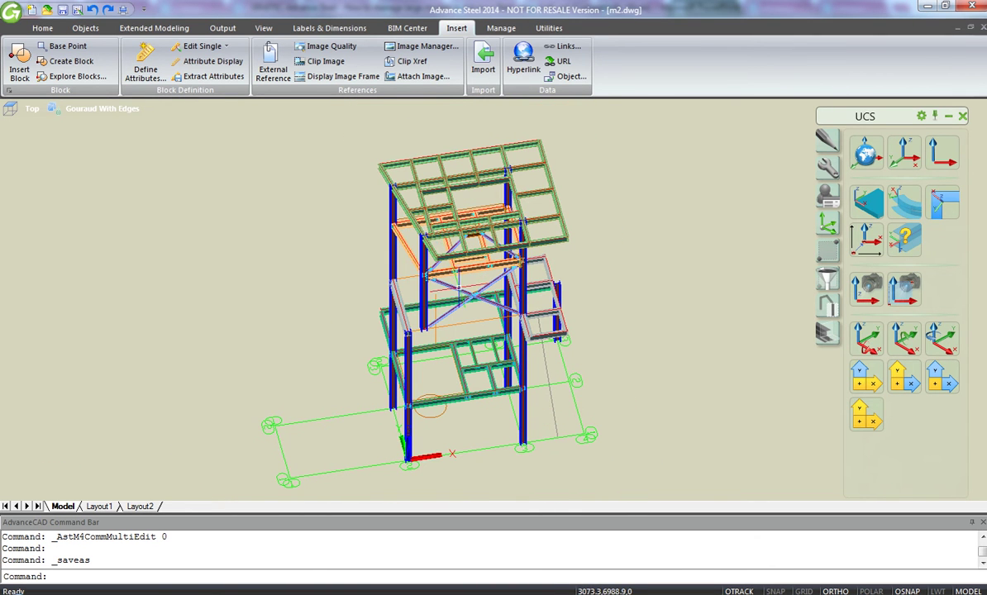
{"action": "middle_click_drag", "start_coordinate": [439, 268], "coordinate": [557, 291], "text": "shift"}
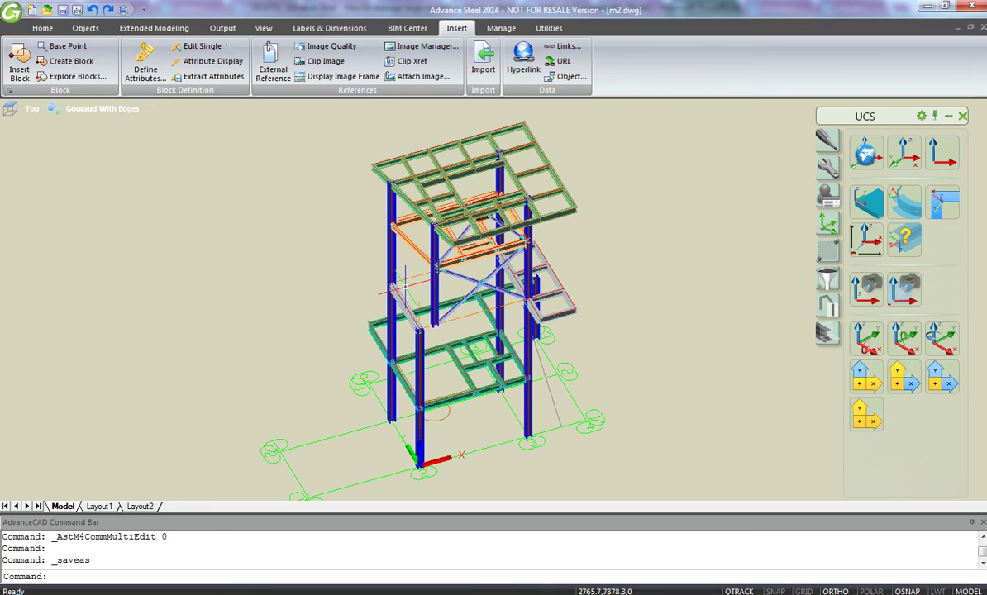
{"action": "middle_click_drag", "start_coordinate": [295, 299], "coordinate": [342, 279]}
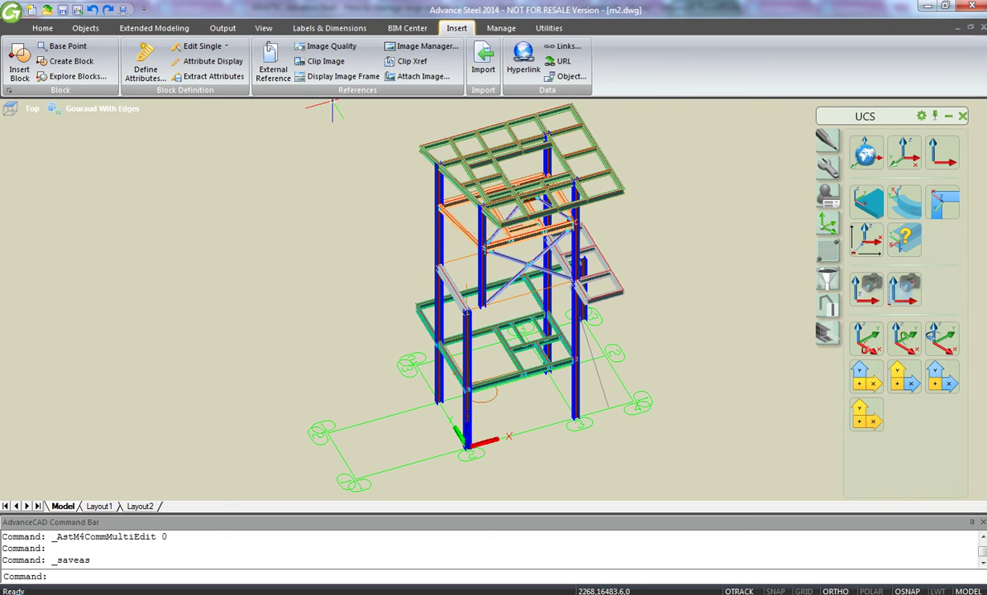
- Choose m1.dwg from the M folder as the external reference to attach to m2.dwg
{"action": "left_click", "coordinate": [271, 68]}
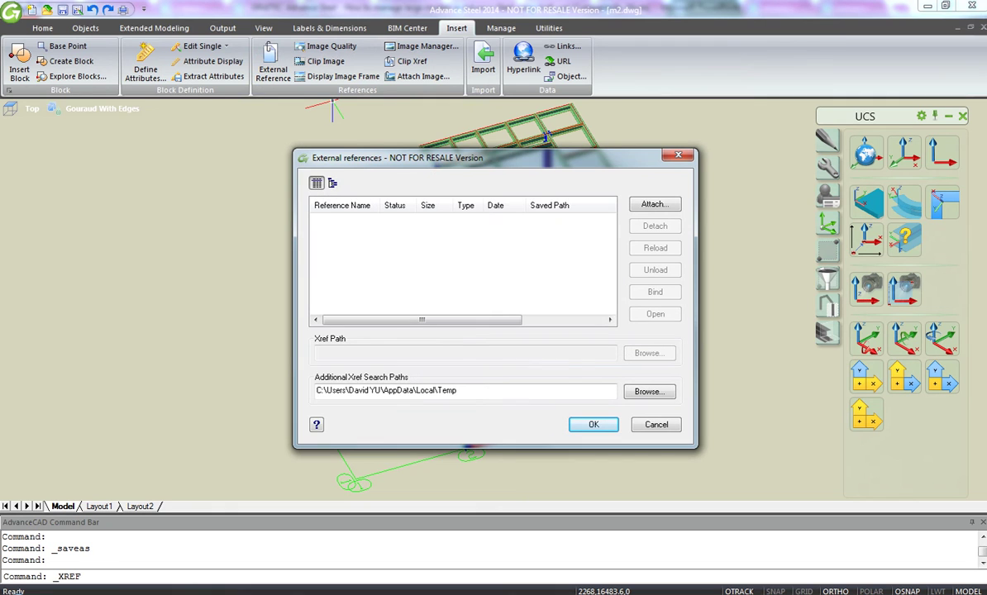
{"action": "key", "text": "Escape"}
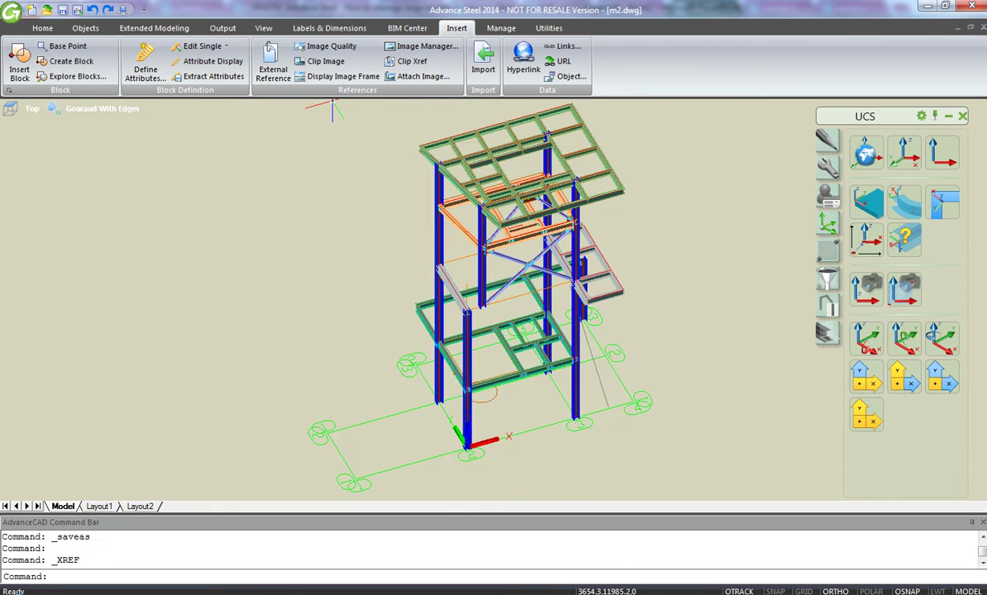
{"action": "type", "text": "xref"}
{"action": "key", "text": "Return"}
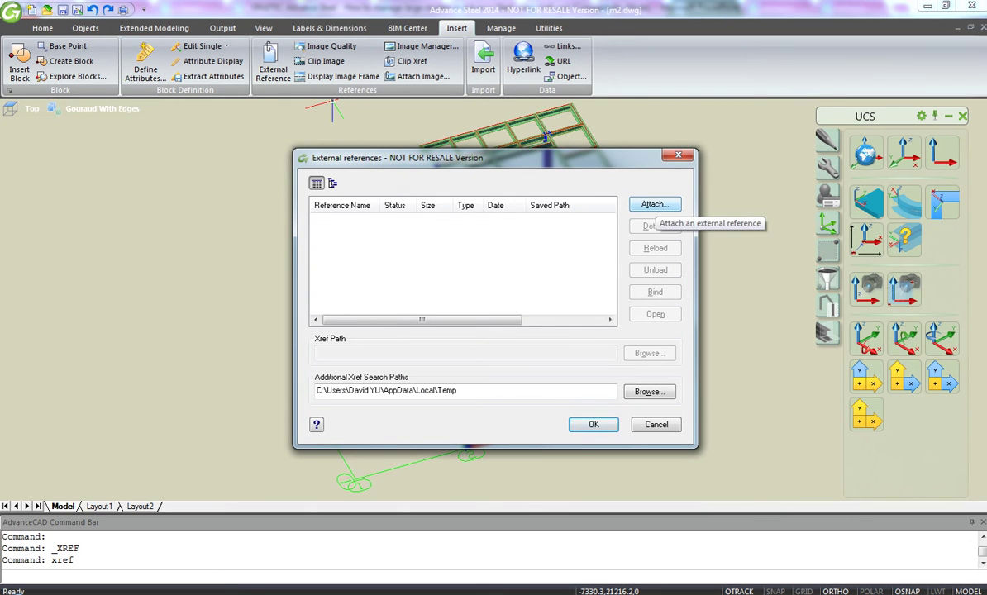
{"action": "left_click", "coordinate": [654, 205]}
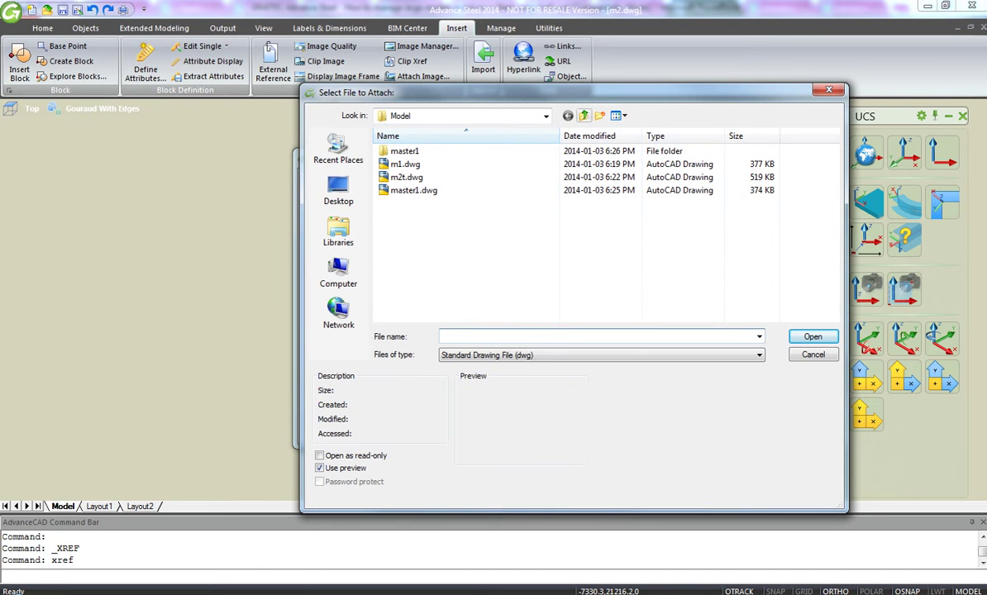
{"action": "left_click", "coordinate": [584, 116]}
{"action": "left_click", "coordinate": [584, 116]}
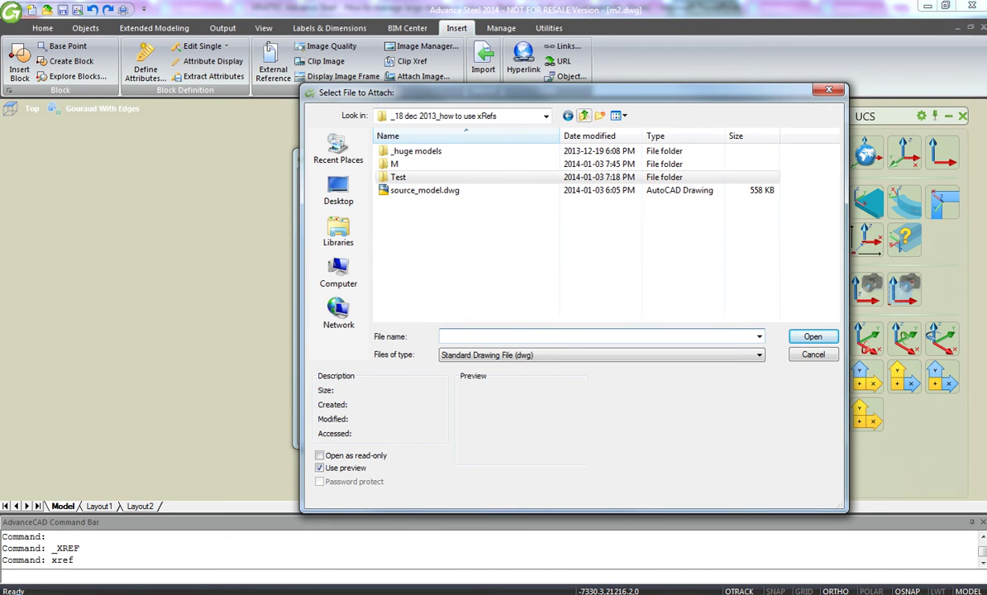
{"action": "double_click", "coordinate": [395, 163]}
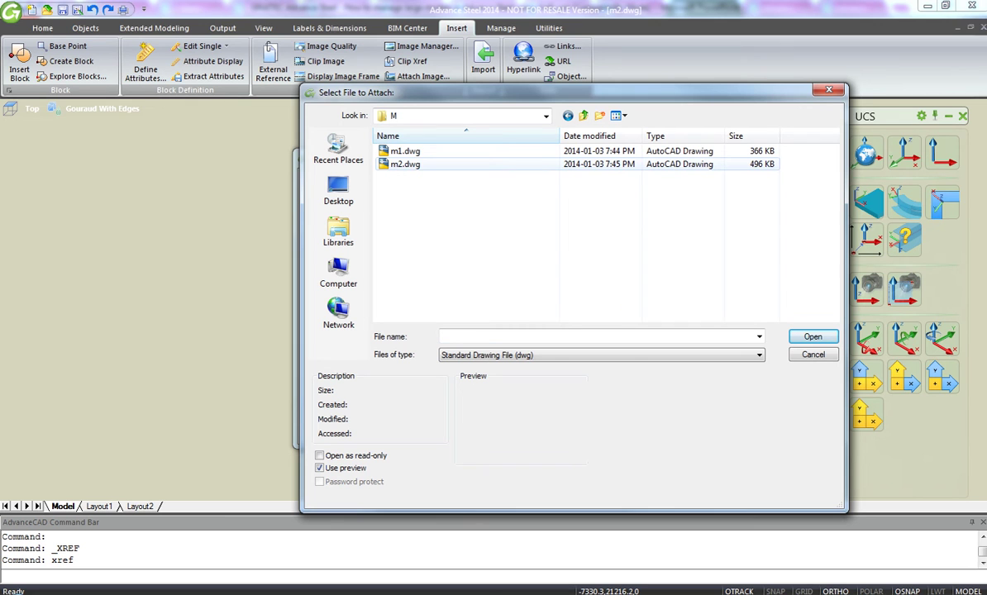
{"action": "left_click", "coordinate": [405, 152]}
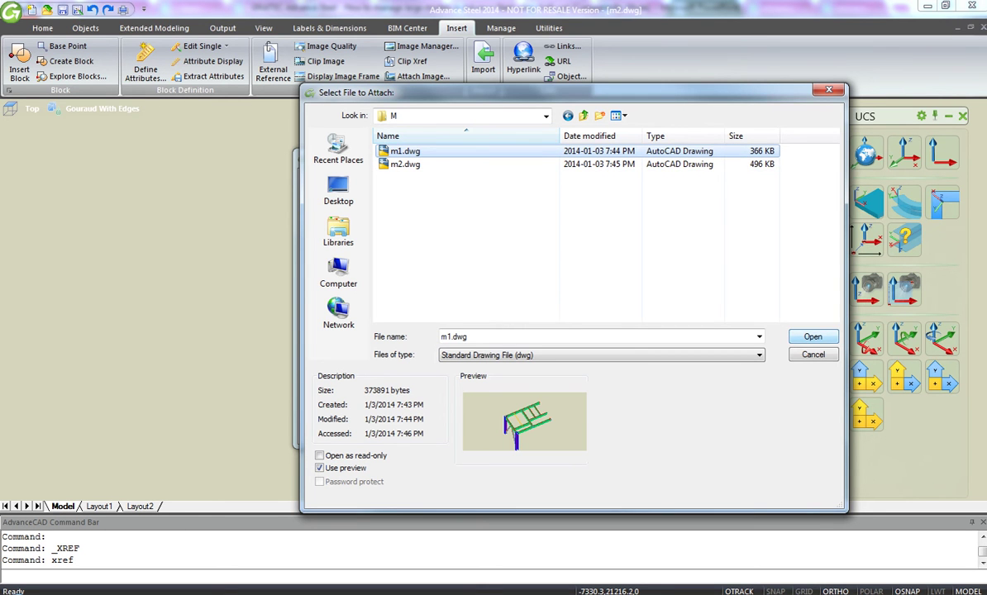
{"action": "left_click", "coordinate": [813, 336]}
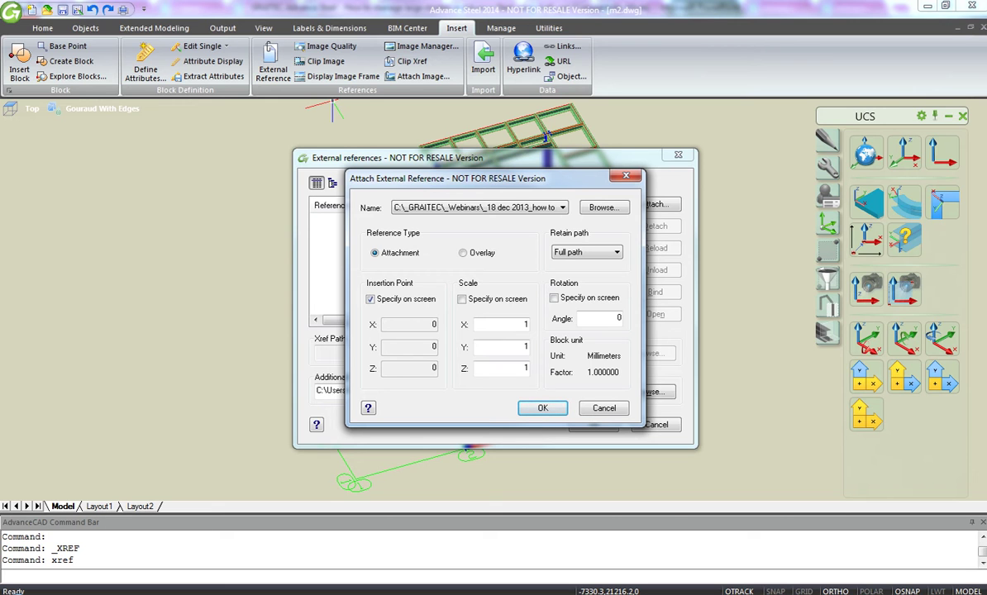
- Place m1.dwg as a full-path attachment at the default insertion point, with X and Y scale factors of 1 and rotation 0
{"action": "left_click", "coordinate": [370, 299]}
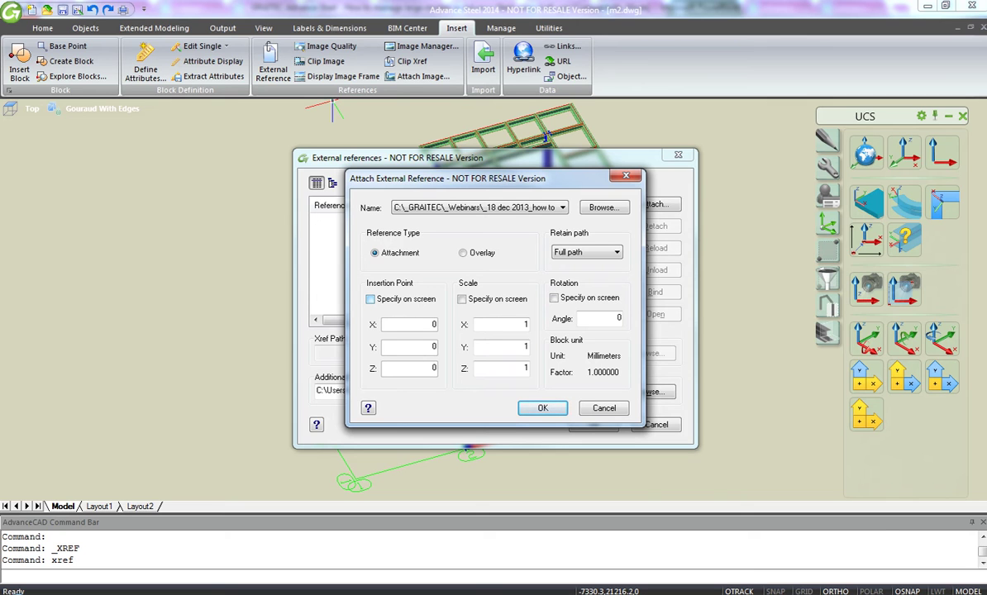
{"action": "left_click", "coordinate": [371, 299]}
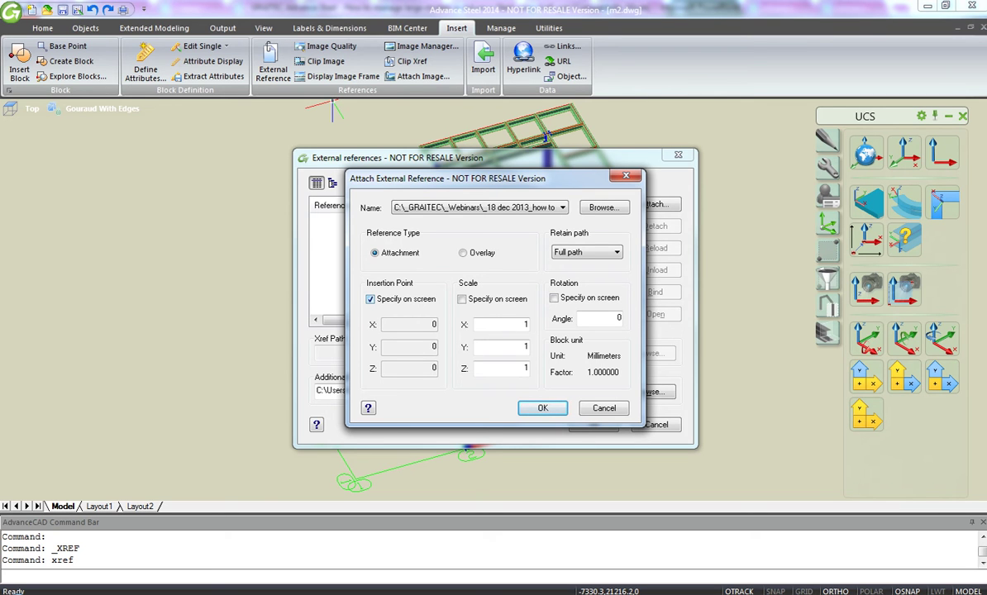
{"action": "left_click", "coordinate": [461, 299]}
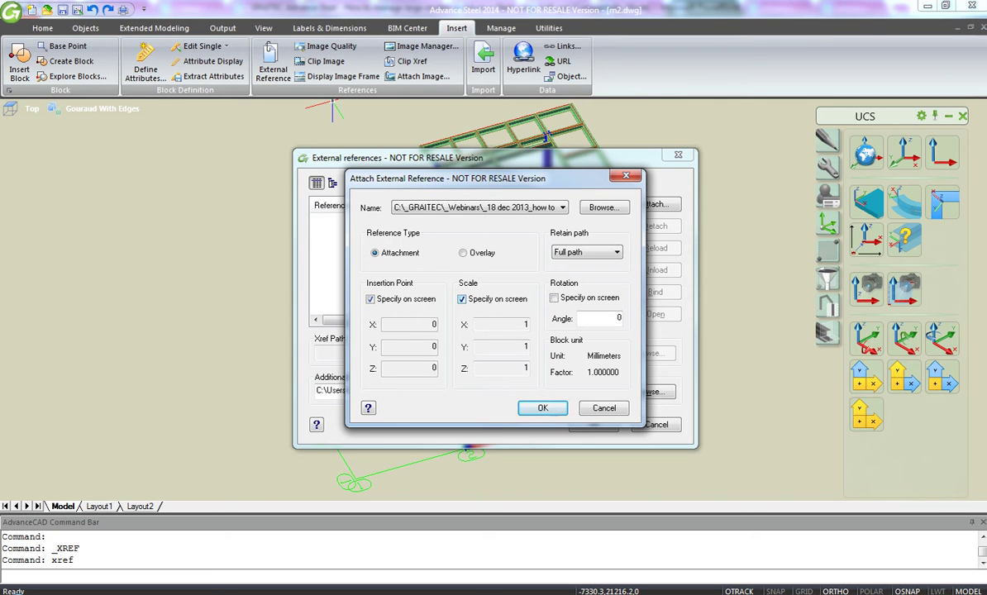
{"action": "left_click", "coordinate": [461, 299]}
{"action": "left_click", "coordinate": [542, 407]}
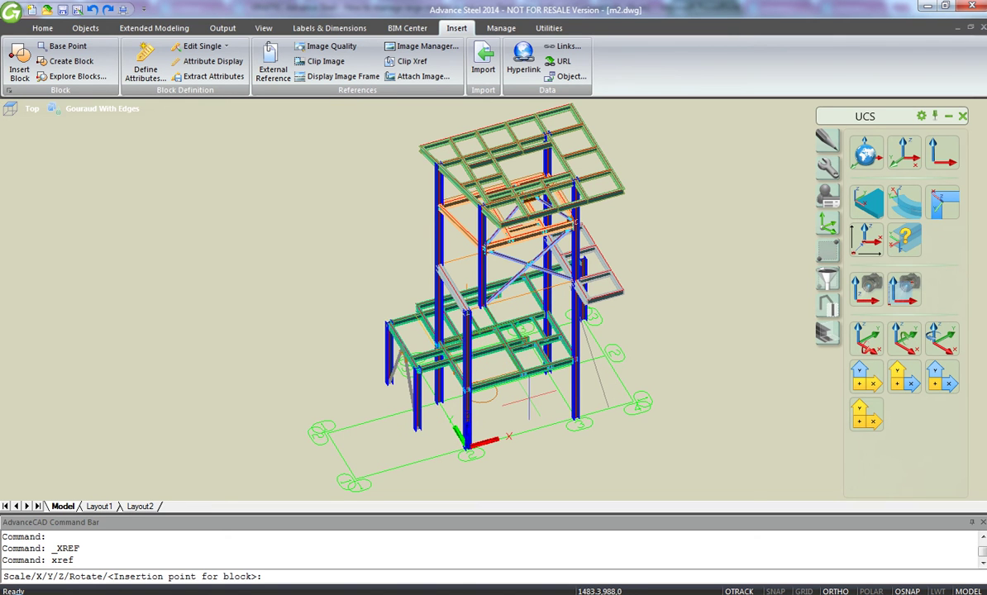
{"action": "key", "text": "Return"}
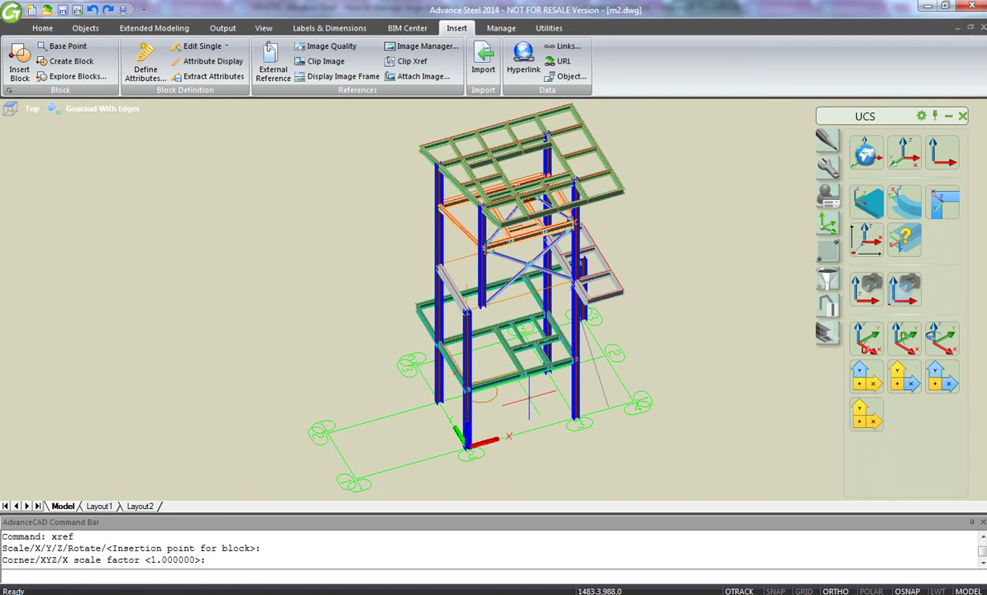
{"action": "key", "text": "Return"}
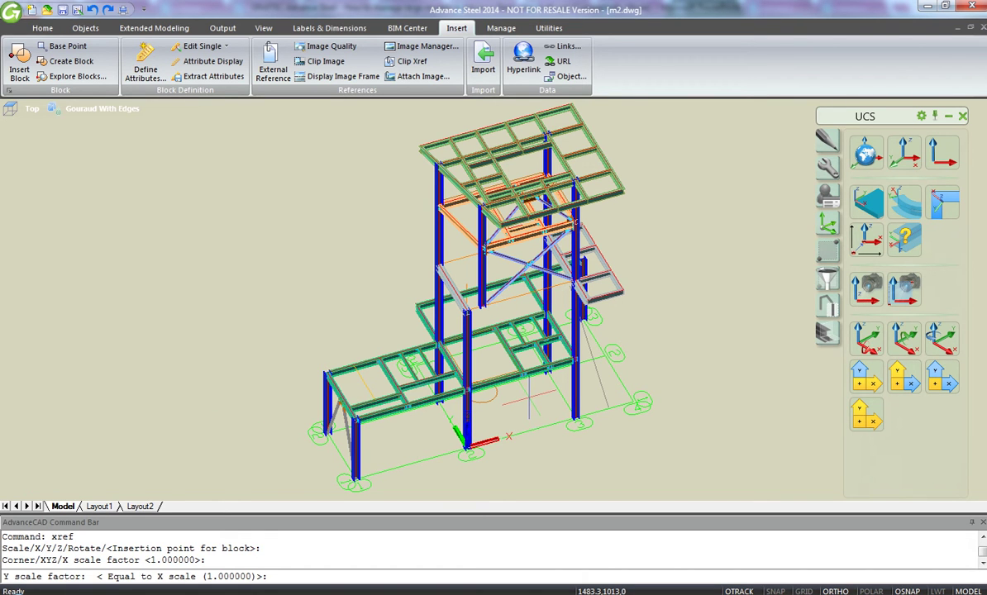
{"action": "key", "text": "Return"}
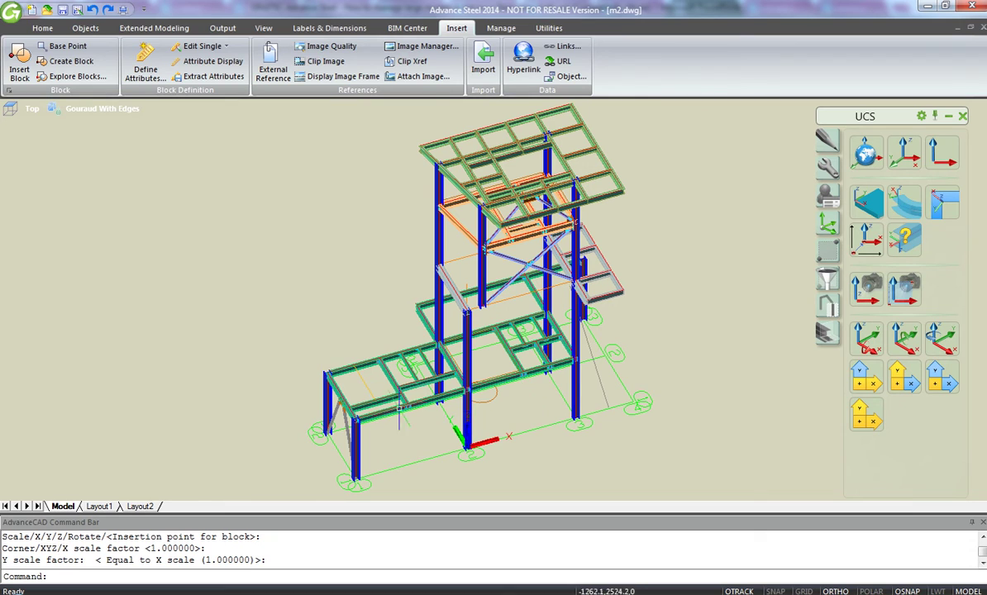
- Examine the attached low platform beside the main structure and review the commands available for it as an external reference
{"action": "scroll", "coordinate": [406, 364], "scroll_direction": "up", "scroll_amount": 6}
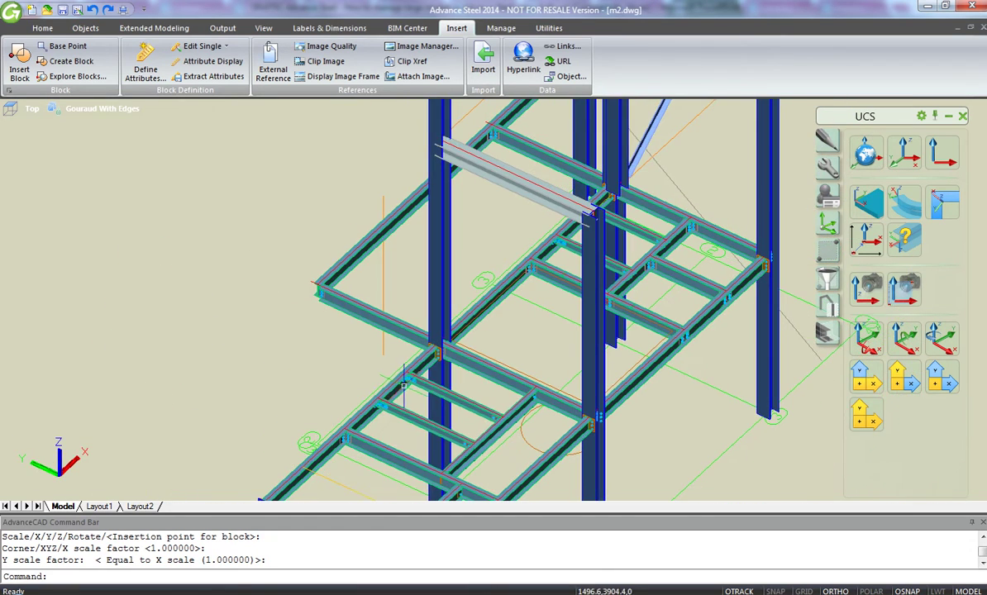
{"action": "left_click", "coordinate": [370, 362]}
{"action": "middle_click_drag", "start_coordinate": [467, 437], "coordinate": [460, 240]}
{"action": "key", "text": "Escape"}
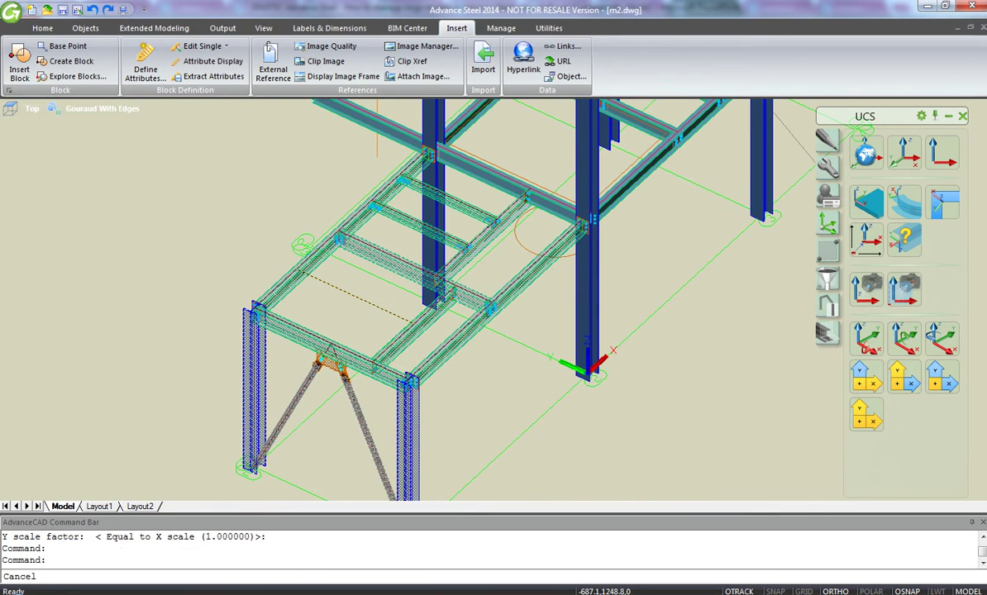
{"action": "left_click", "coordinate": [413, 326]}
{"action": "right_click", "coordinate": [449, 350]}
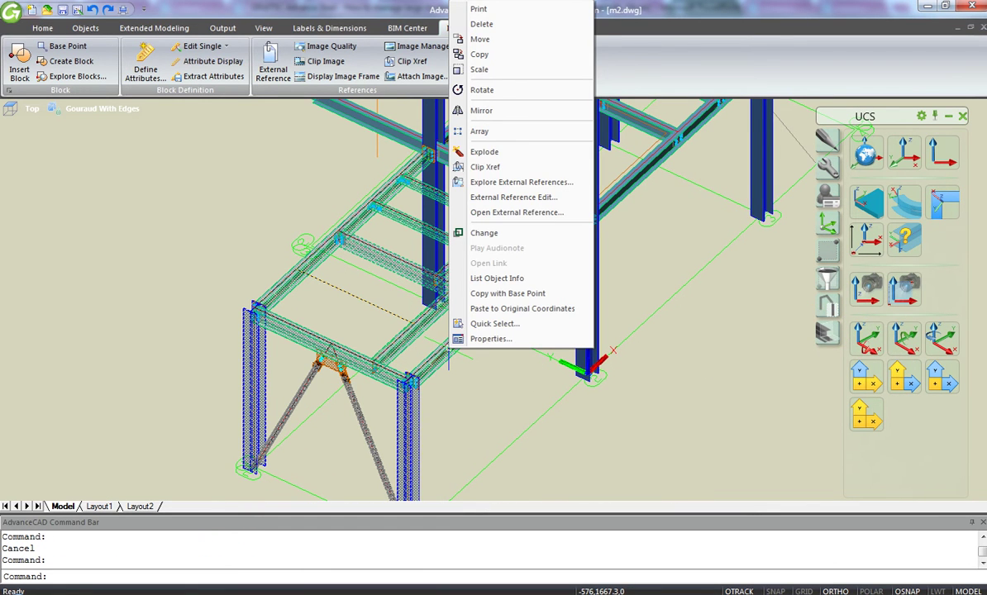
{"action": "key", "text": "Escape"}
{"action": "key", "text": "Escape"}
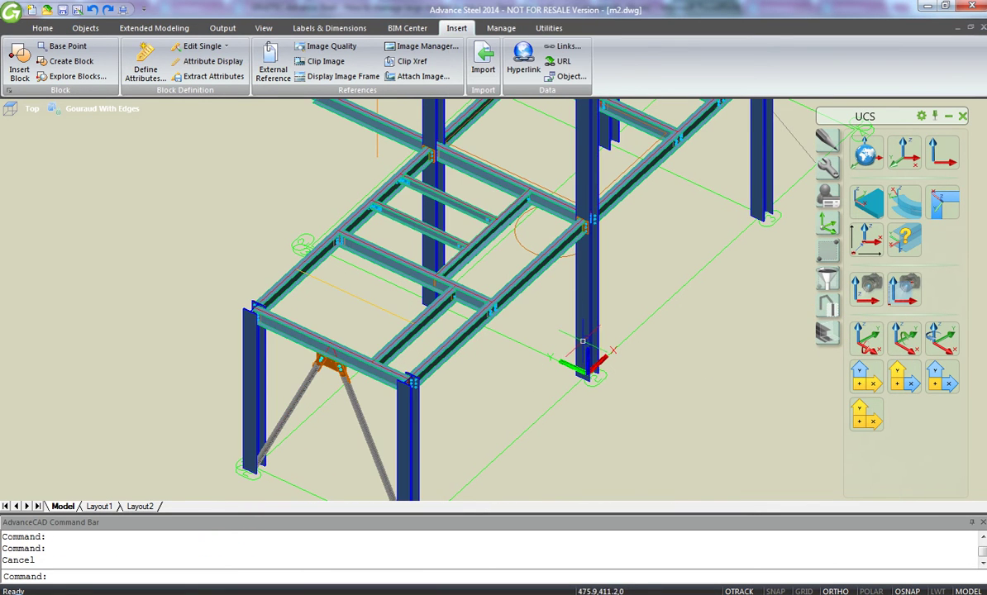
{"action": "scroll", "coordinate": [539, 306], "scroll_direction": "up", "scroll_amount": 2}
{"action": "middle_click_drag", "start_coordinate": [540, 306], "coordinate": [392, 291], "text": "shift"}
{"action": "left_click", "coordinate": [359, 278]}
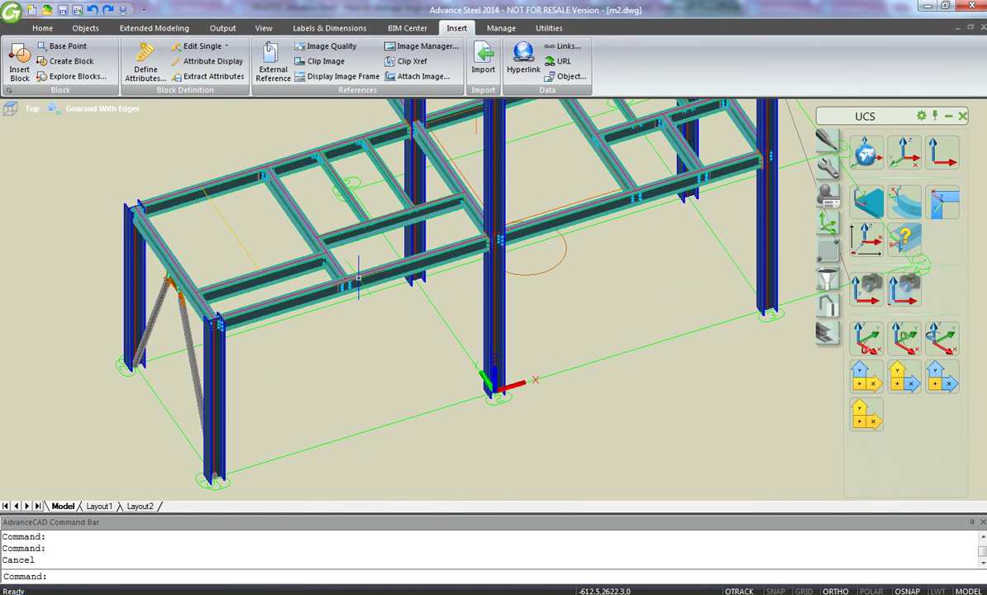
{"action": "right_click", "coordinate": [358, 278]}
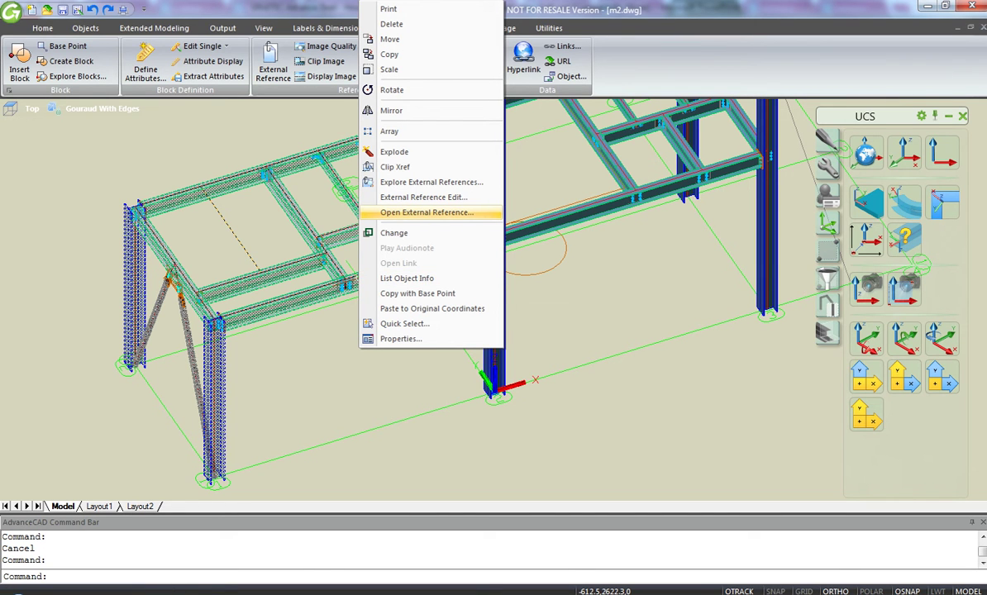
{"action": "key", "text": "Escape"}
{"action": "key", "text": "Escape"}
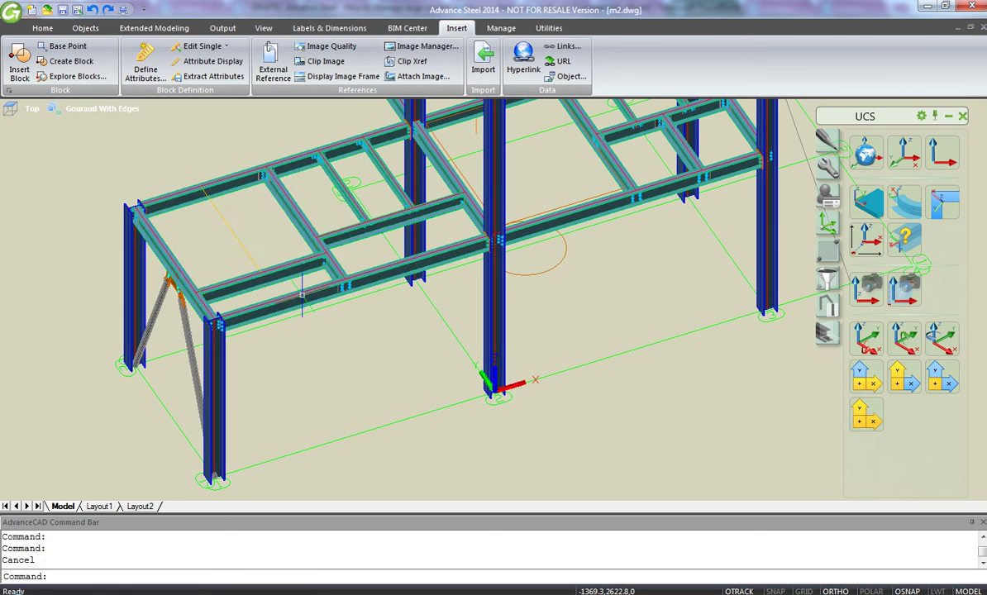
- Open the attached low-platform reference m1.dwg as its own drawing
{"action": "left_click", "coordinate": [303, 290]}
{"action": "right_click", "coordinate": [302, 289]}
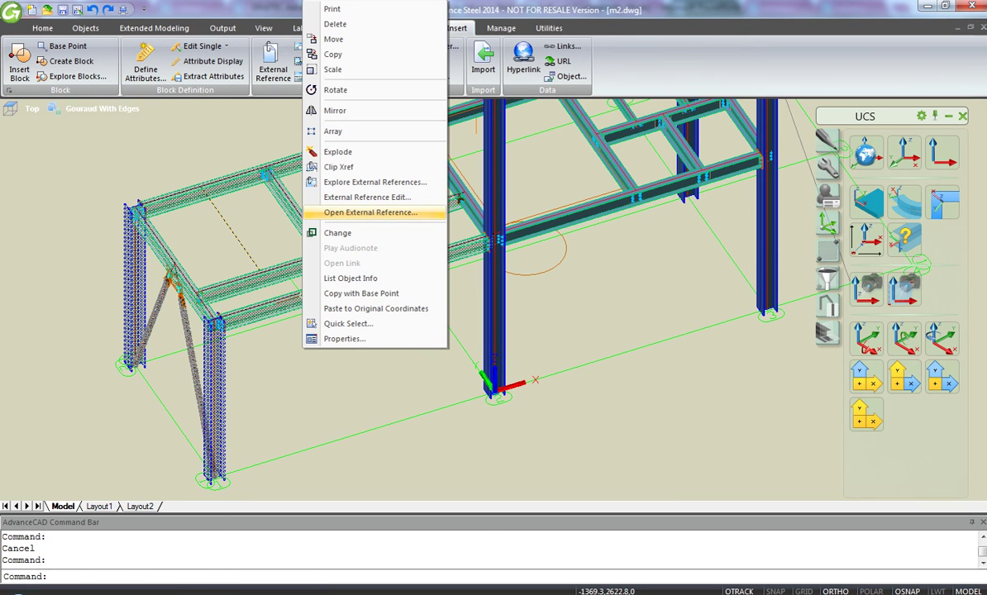
{"action": "left_click", "coordinate": [371, 213]}
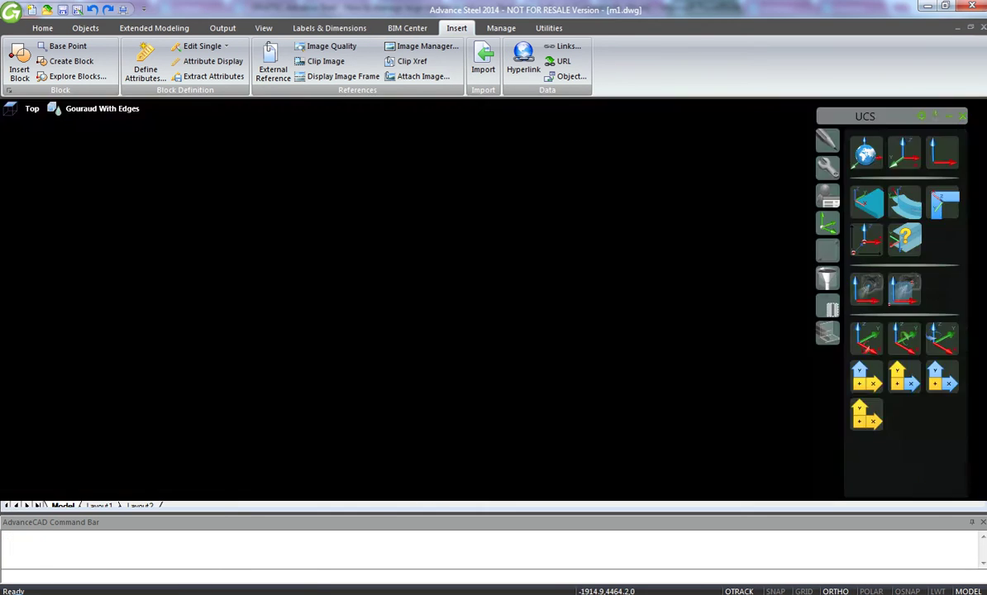
{"action": "key", "text": "Escape"}
{"action": "key", "text": "Escape"}
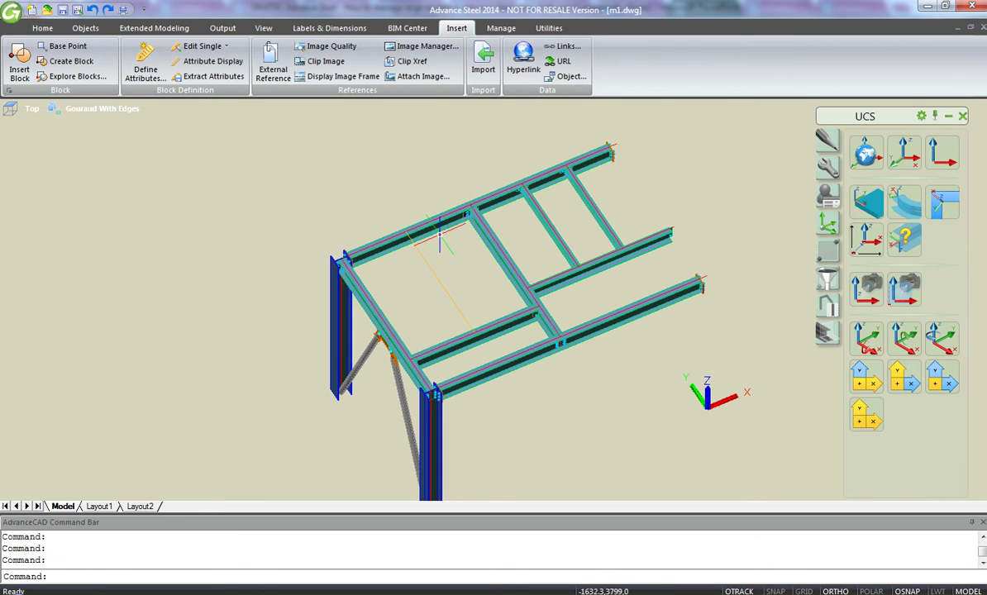
{"action": "middle_click_drag", "start_coordinate": [441, 238], "coordinate": [348, 239]}
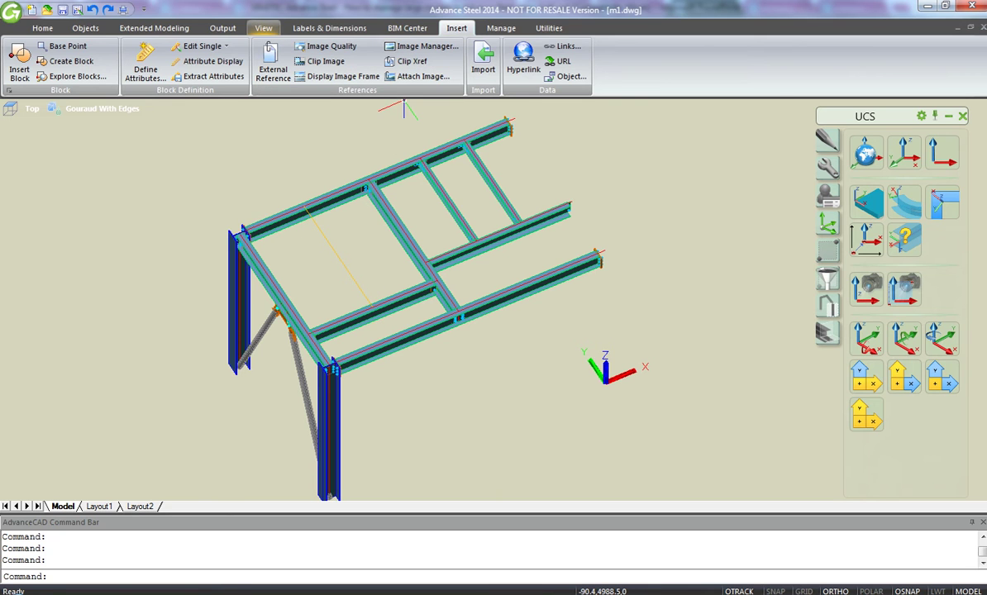
- Number the parts of m1.dwg, starting single parts at 1000 and assemblies at 1, with increment 1 for both
{"action": "left_click", "coordinate": [223, 28]}
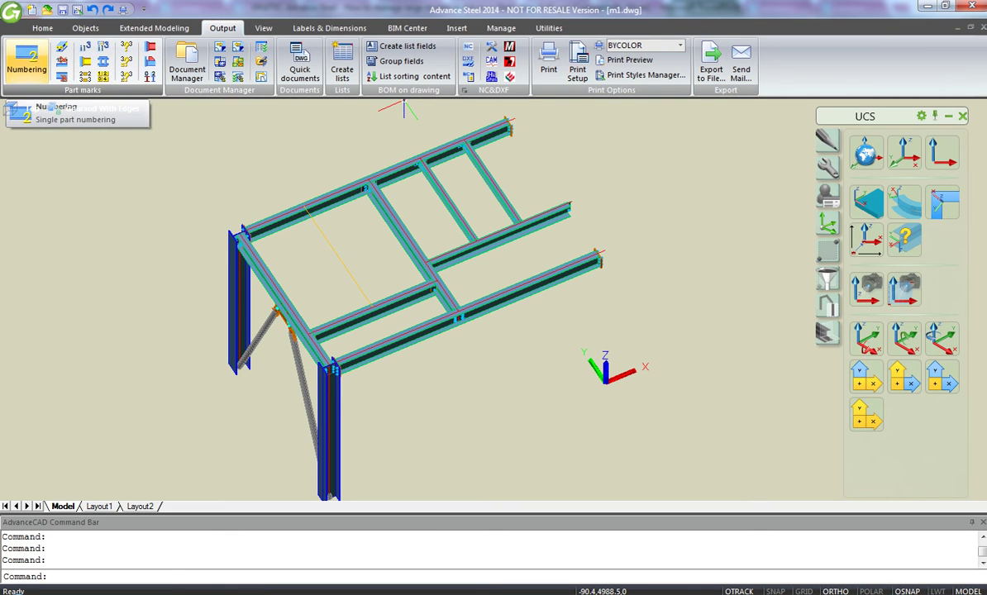
{"action": "left_click", "coordinate": [26, 59]}
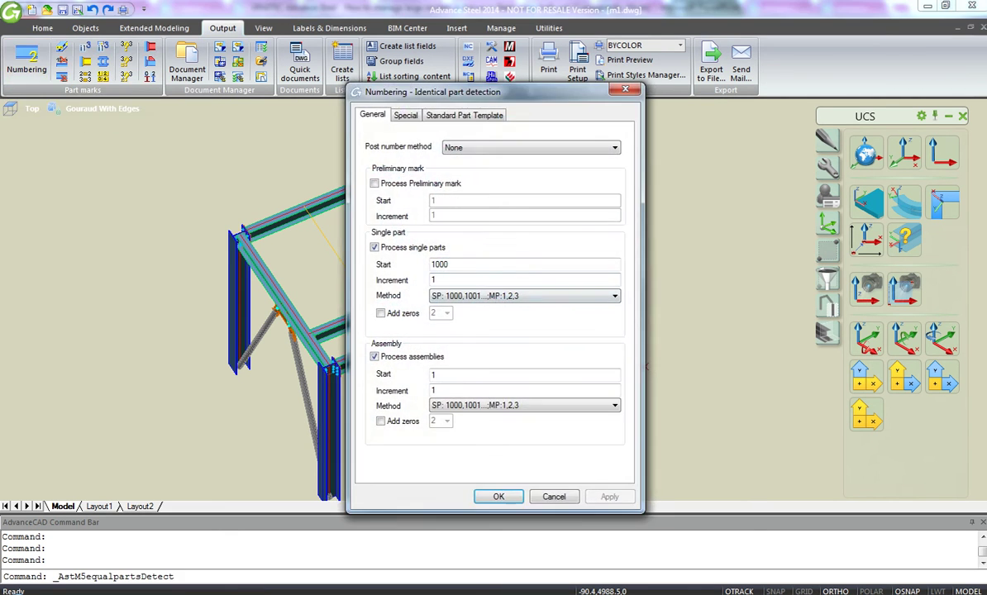
{"action": "left_click", "coordinate": [451, 265]}
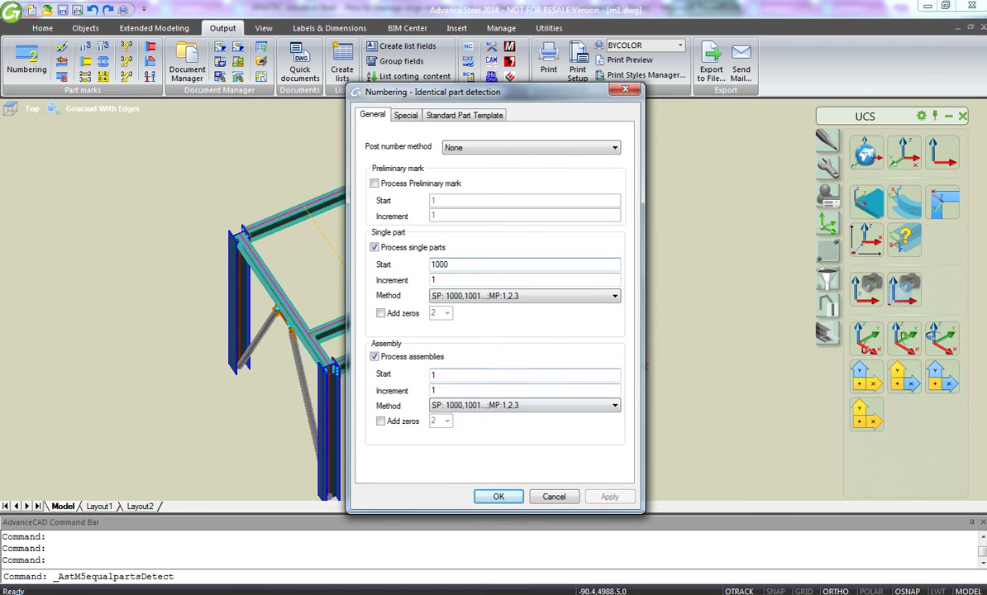
{"action": "left_click", "coordinate": [498, 496]}
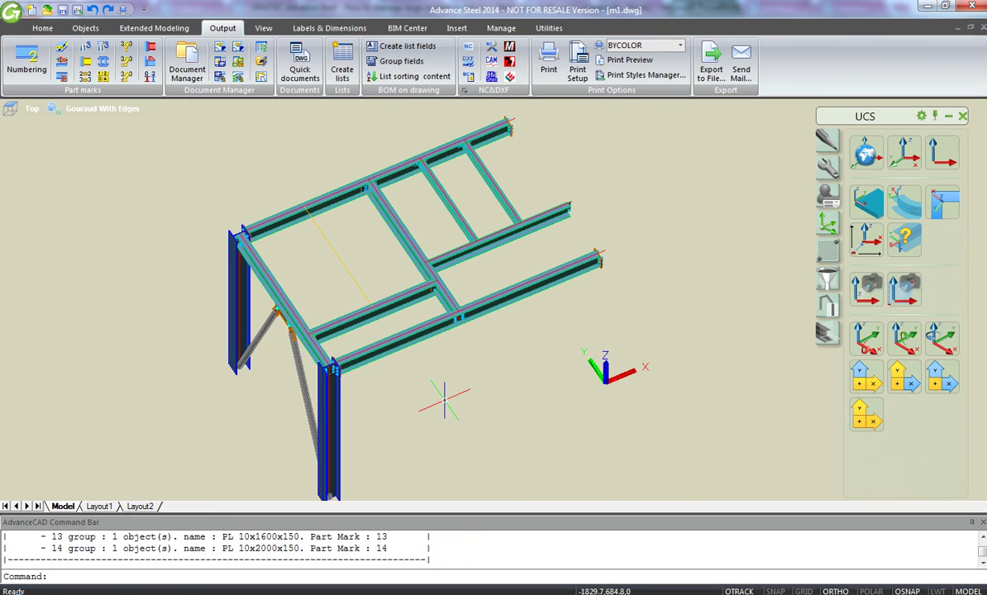
- Save and close m1.dwg, and reload the changed reference in m2.dwg
{"action": "key", "text": "ctrl+s"}
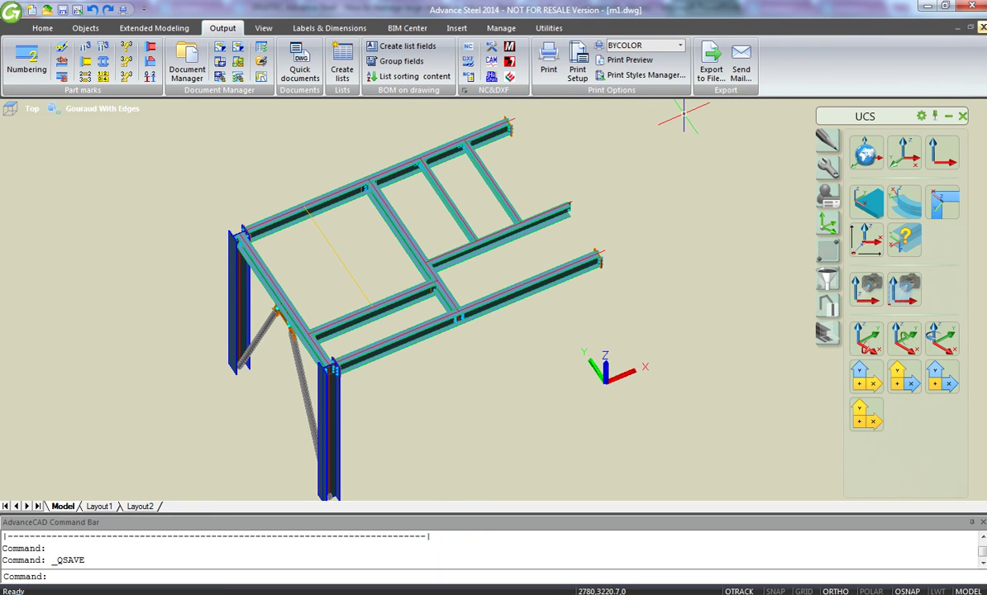
{"action": "key", "text": "ctrl+F4"}
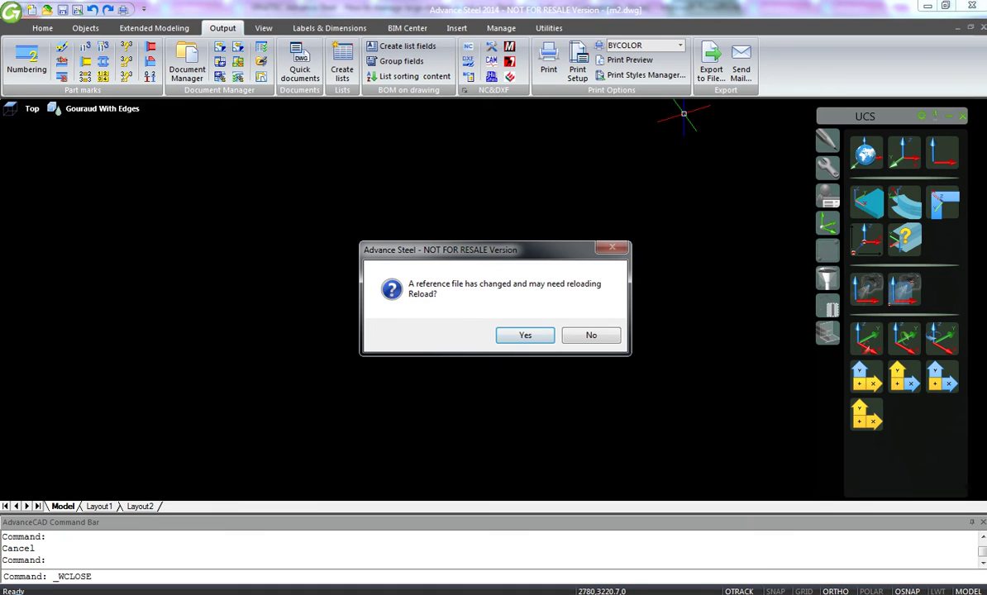
{"action": "key", "text": "Return"}
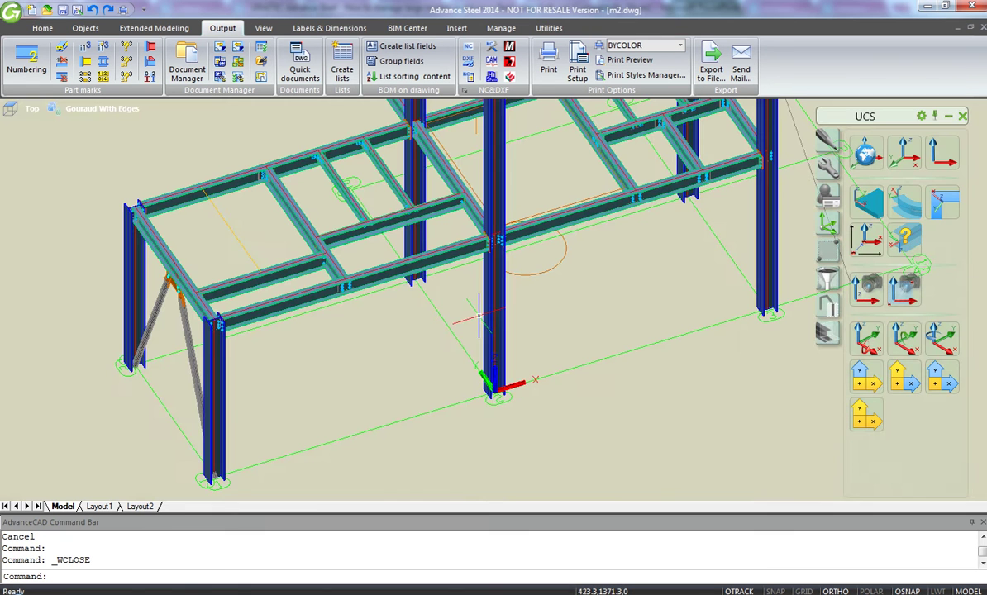
{"action": "middle_click_drag", "start_coordinate": [261, 177], "coordinate": [273, 210]}
{"action": "left_click", "coordinate": [263, 197]}
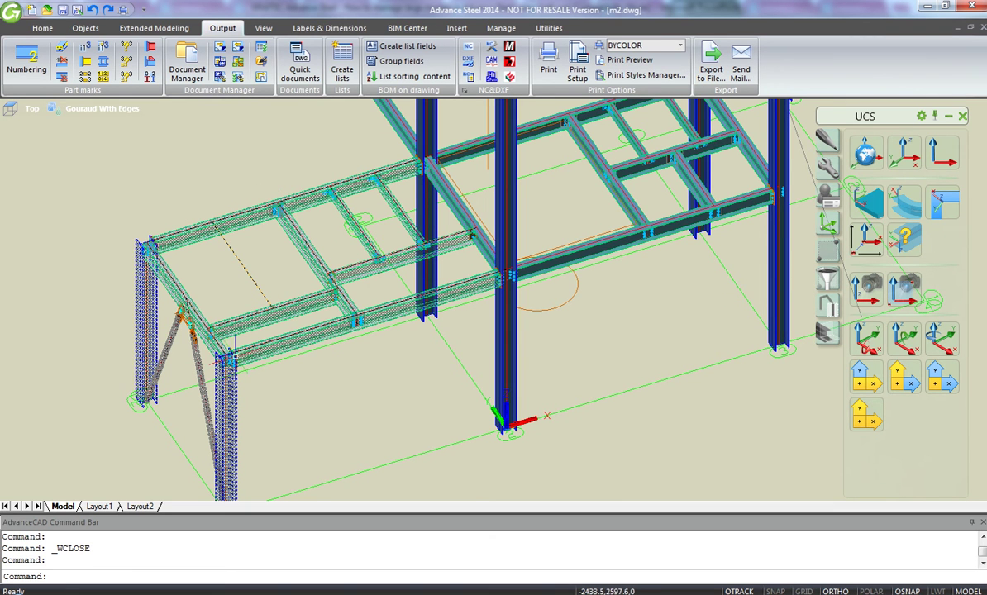
{"action": "right_click", "coordinate": [306, 246]}
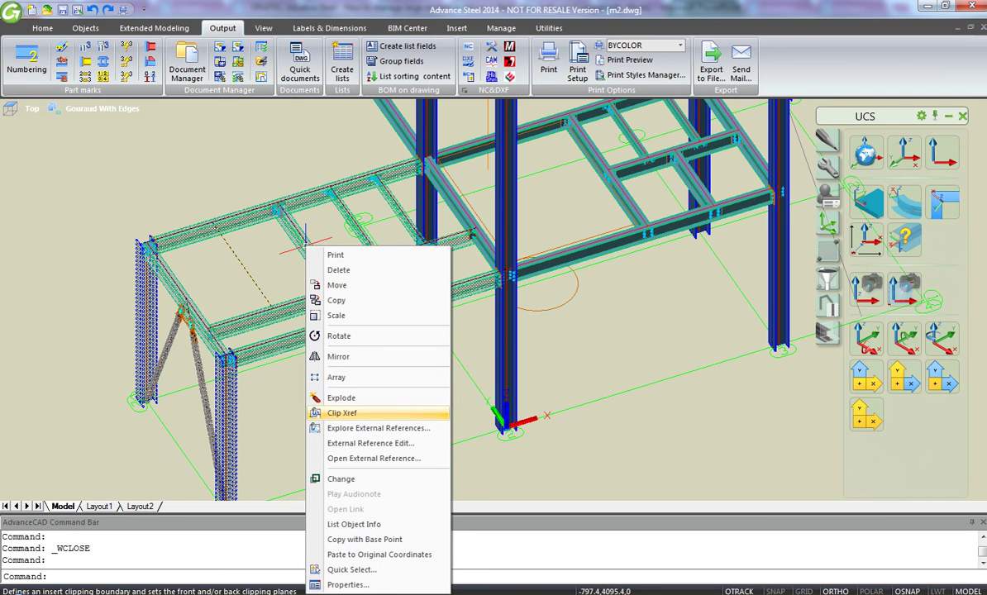
{"action": "left_click", "coordinate": [337, 378]}
{"action": "key", "text": "Escape"}
{"action": "key", "text": "Escape"}
- Detach the M1 external reference from m2.dwg
{"action": "type", "text": "xref"}
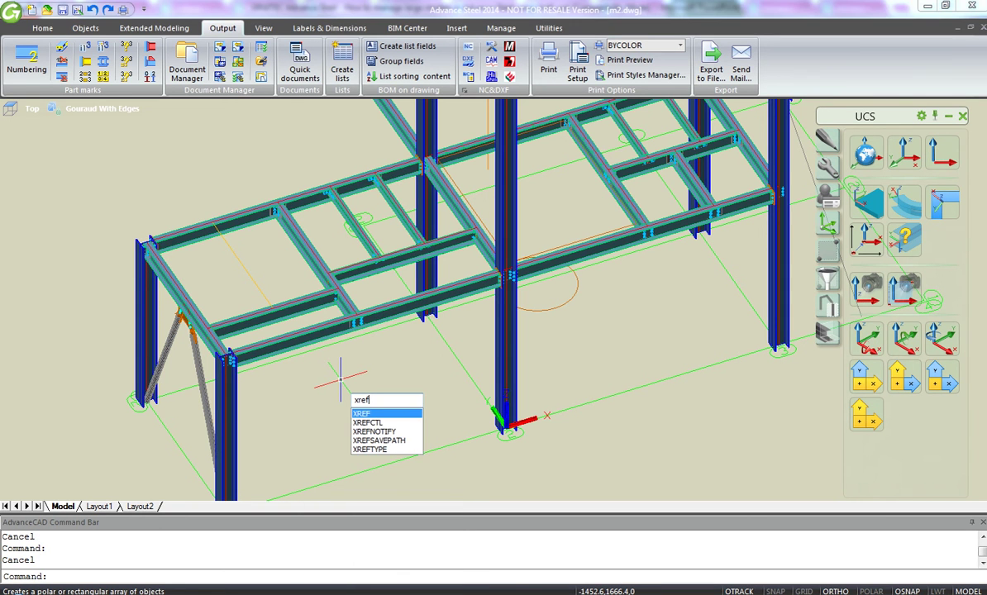
{"action": "key", "text": "Return"}
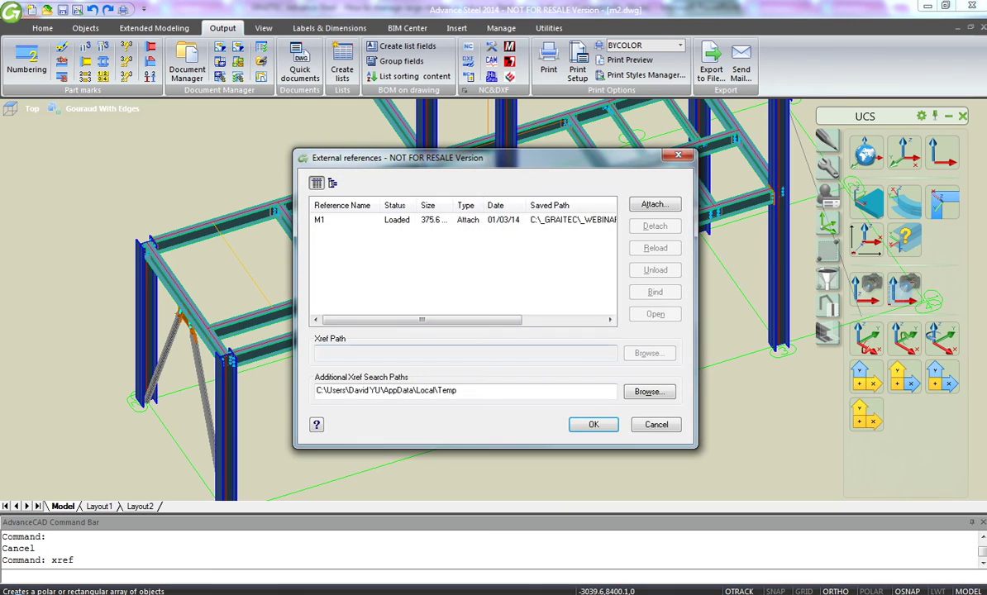
{"action": "left_click", "coordinate": [320, 219]}
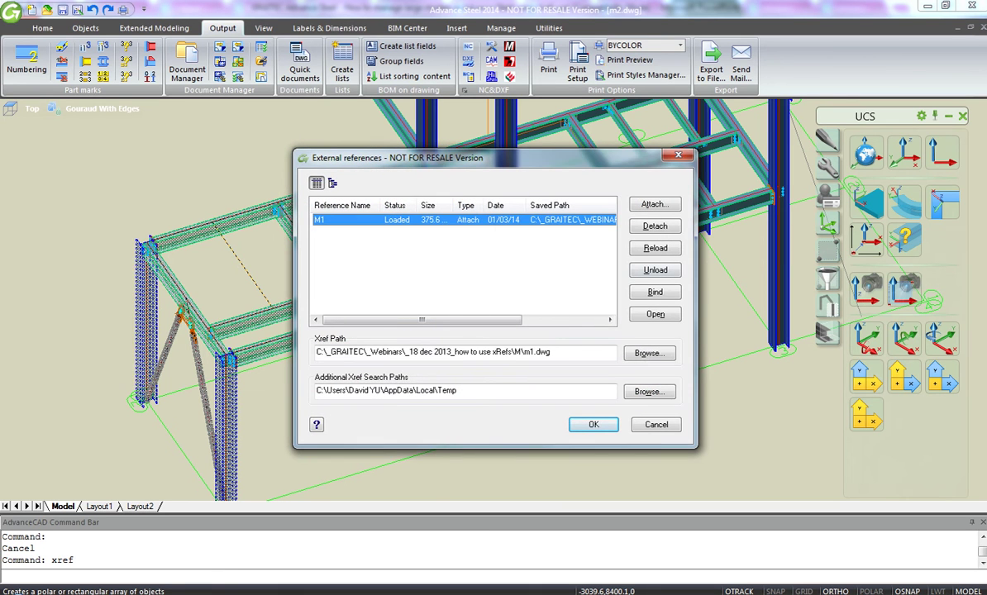
{"action": "left_click", "coordinate": [655, 226]}
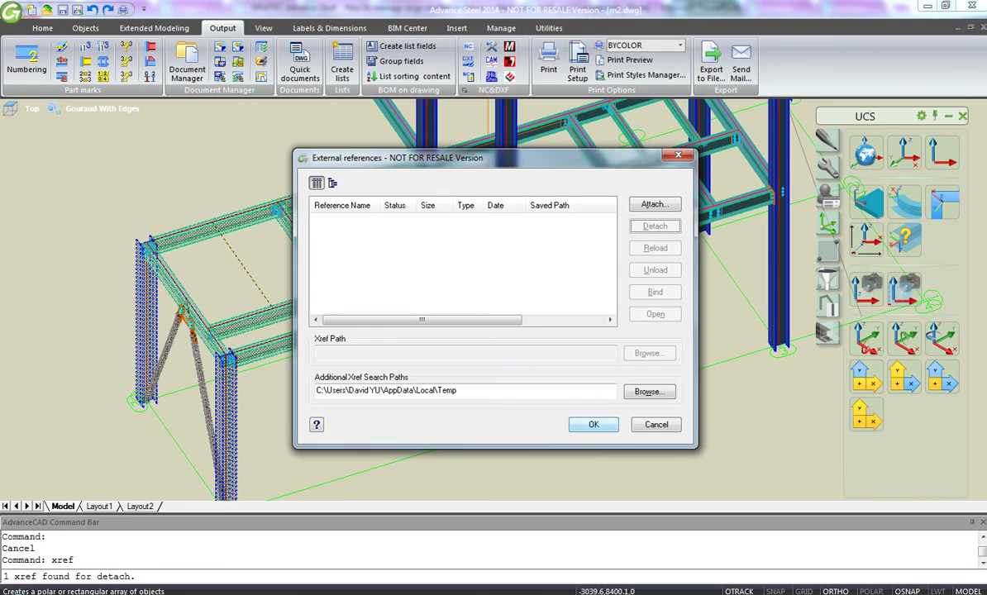
{"action": "left_click", "coordinate": [594, 425]}
- Number the parts of m2.dwg, starting single parts at 2000 and assemblies at 200
{"action": "scroll", "coordinate": [445, 285], "scroll_direction": "down", "scroll_amount": 3}
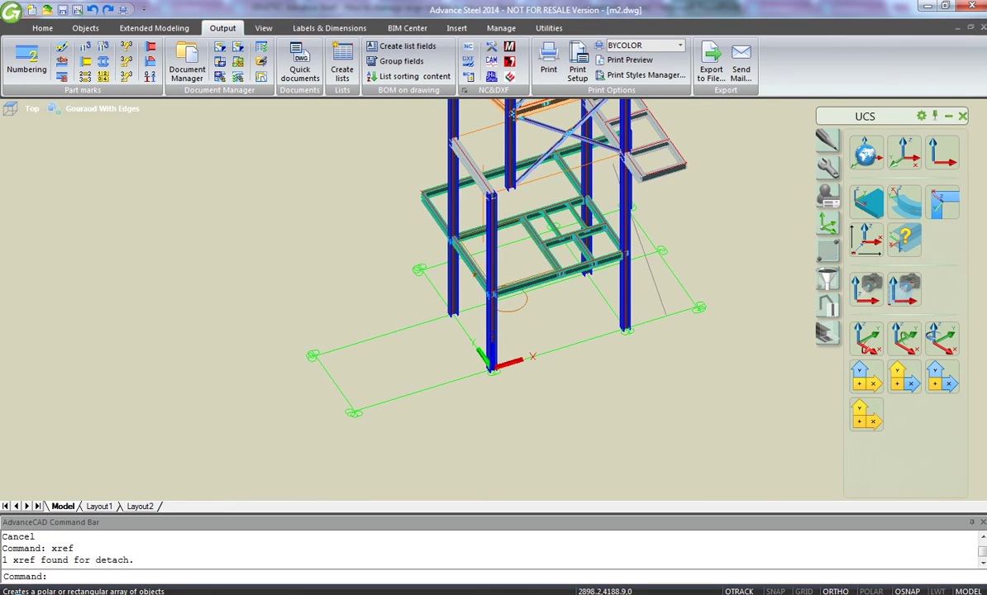
{"action": "middle_click_drag", "start_coordinate": [489, 218], "coordinate": [429, 314]}
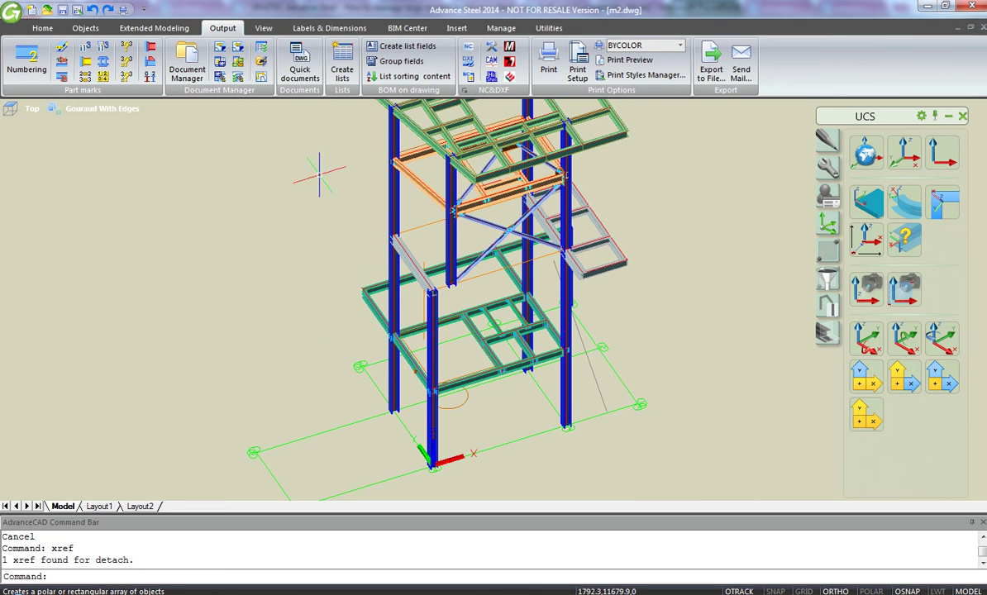
{"action": "left_click", "coordinate": [26, 62]}
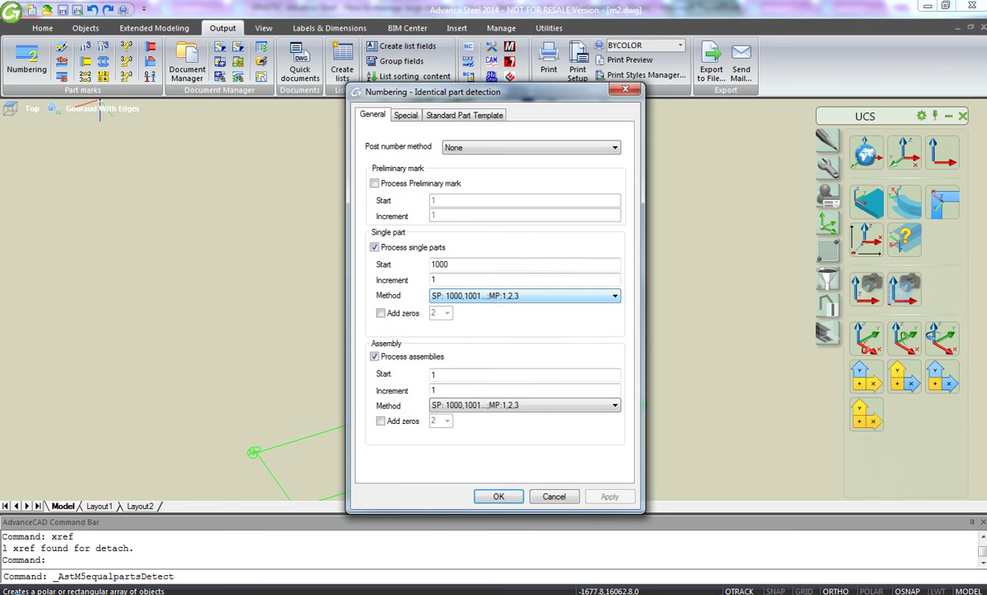
{"action": "left_click", "coordinate": [432, 264]}
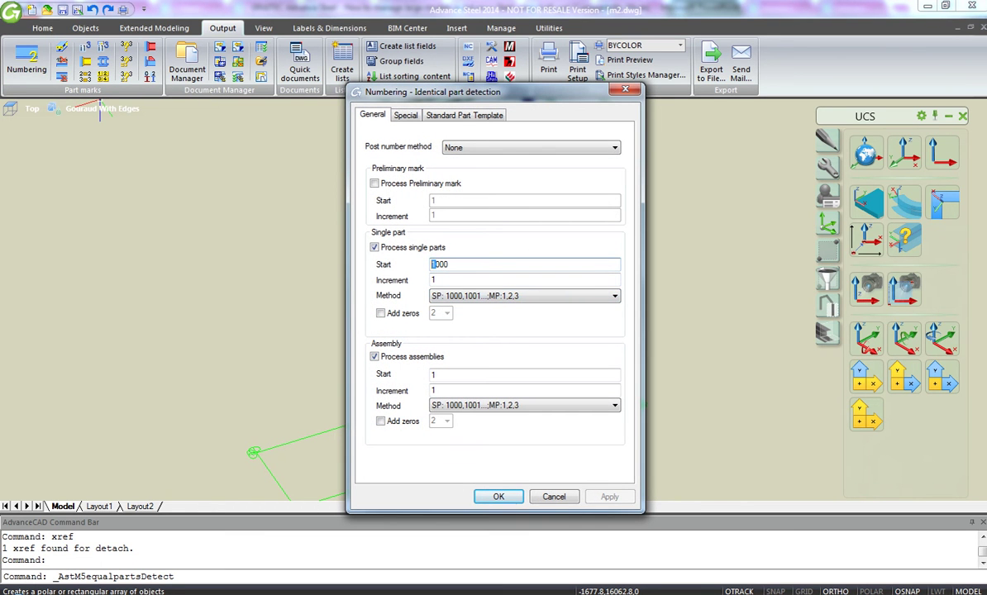
{"action": "key", "text": "Delete"}
{"action": "type", "text": "2"}
{"action": "left_click", "coordinate": [432, 375]}
{"action": "double_click", "coordinate": [432, 374]}
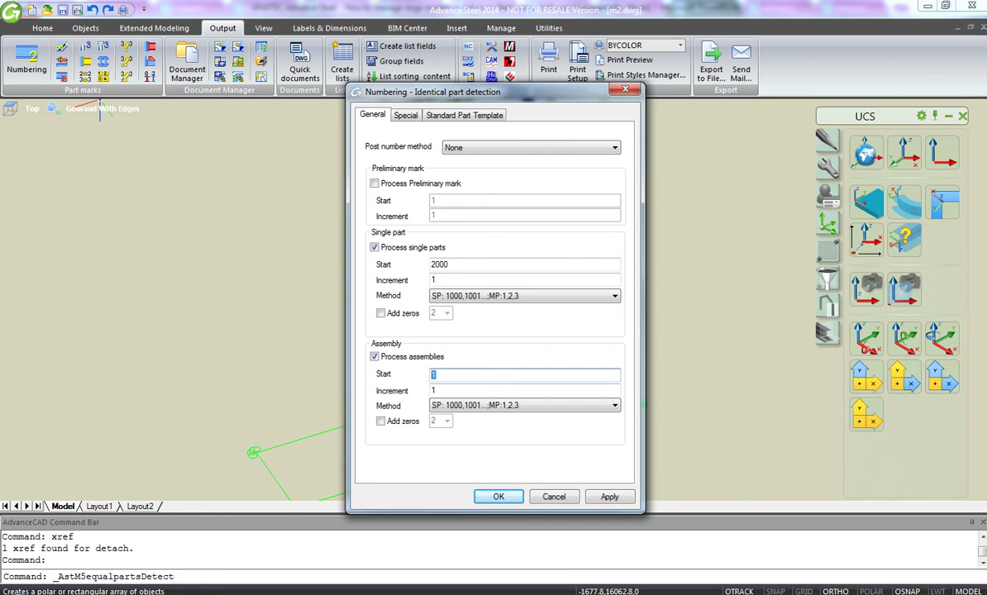
{"action": "type", "text": "200"}
{"action": "left_click", "coordinate": [610, 496]}
{"action": "left_click", "coordinate": [499, 497]}
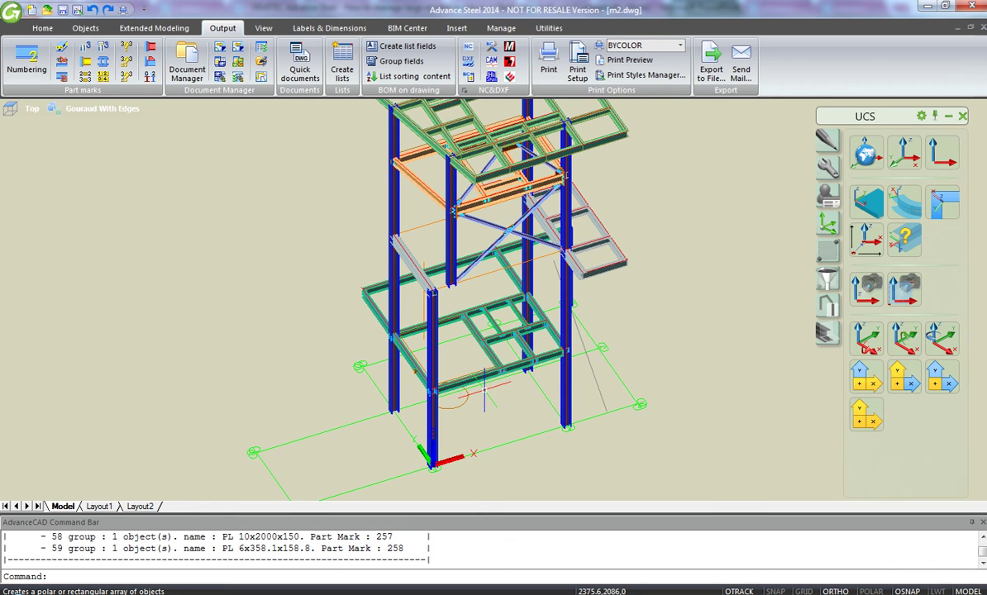
- Save and close m2.dwg, and create a new drawing from the template ASTemplate.dwt
{"action": "key", "text": "ctrl+s"}
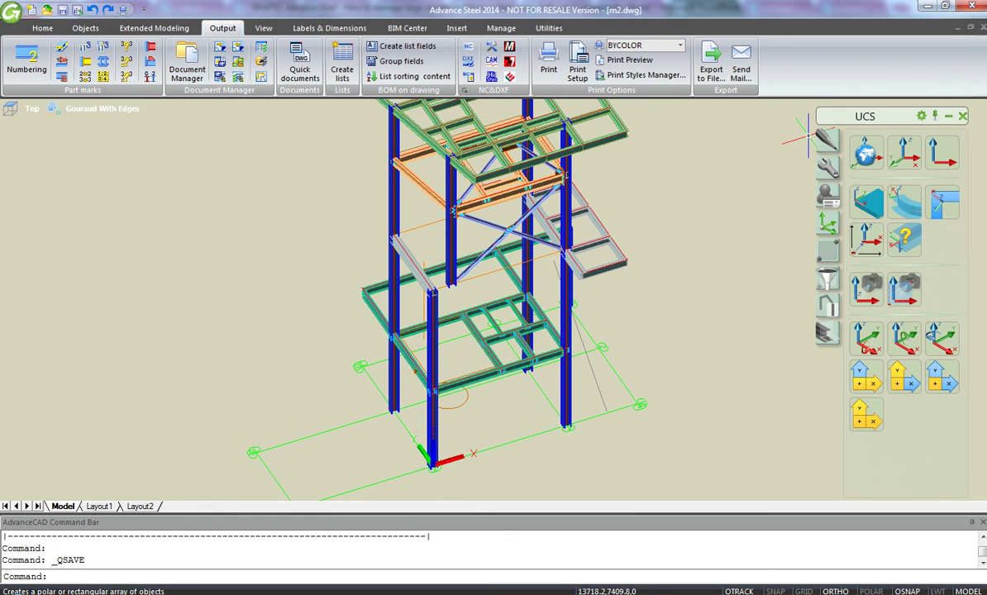
{"action": "key", "text": "ctrl+F4"}
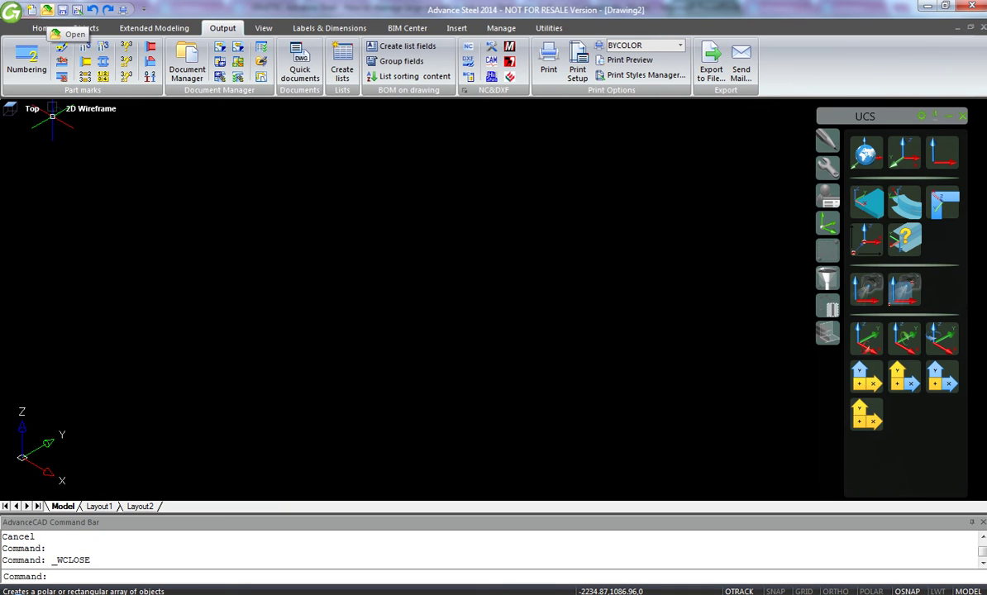
{"action": "left_click", "coordinate": [31, 10]}
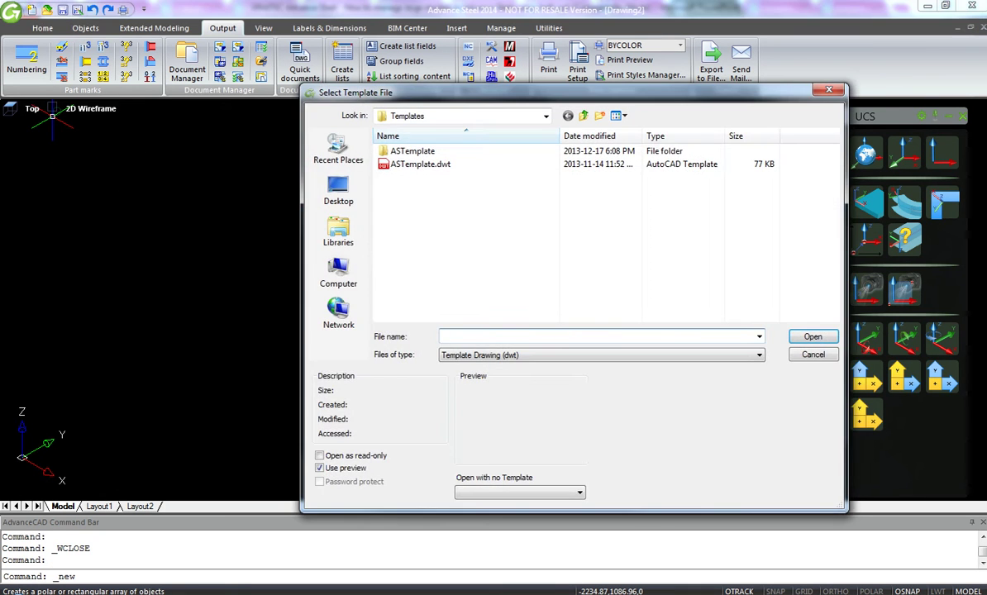
{"action": "left_click", "coordinate": [420, 164]}
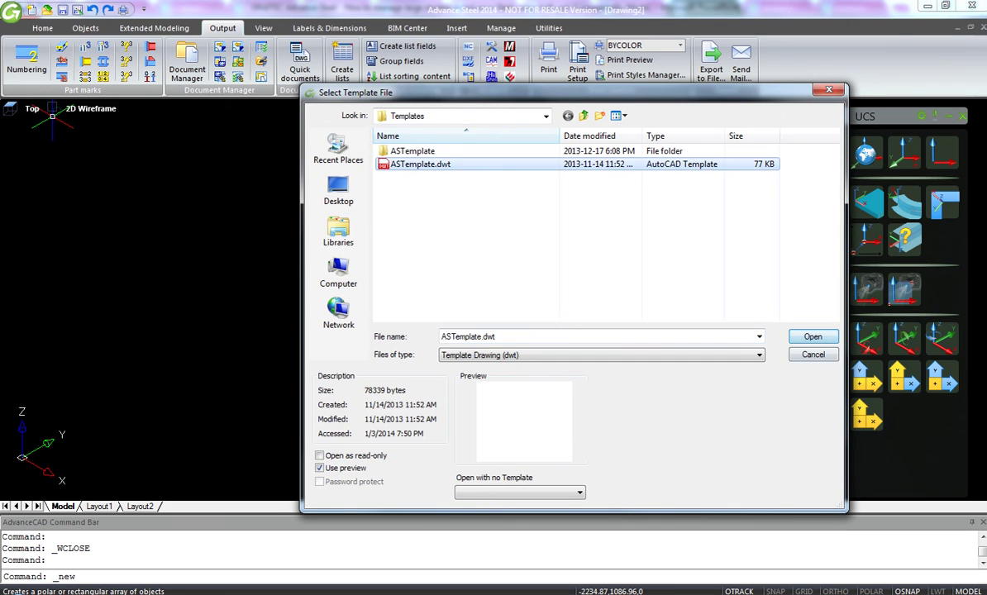
{"action": "left_click", "coordinate": [812, 337]}
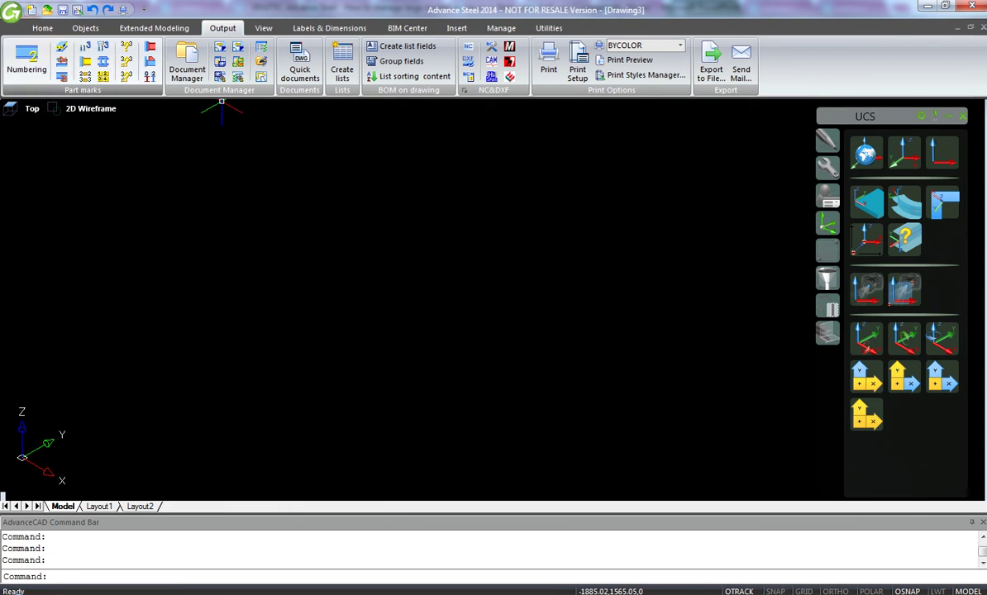
- Save the new drawing as "master model" in folder M of the webinar folder "_18 dec 2013_how to use xRefs"
{"action": "key", "text": "ctrl+shift+s"}
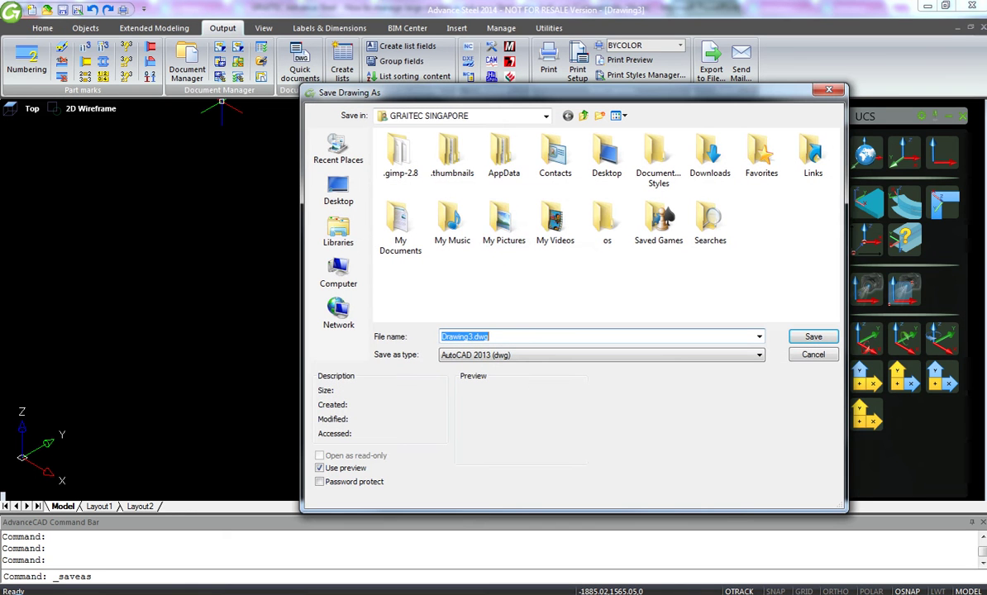
{"action": "left_click", "coordinate": [545, 116]}
{"action": "left_click", "coordinate": [416, 197]}
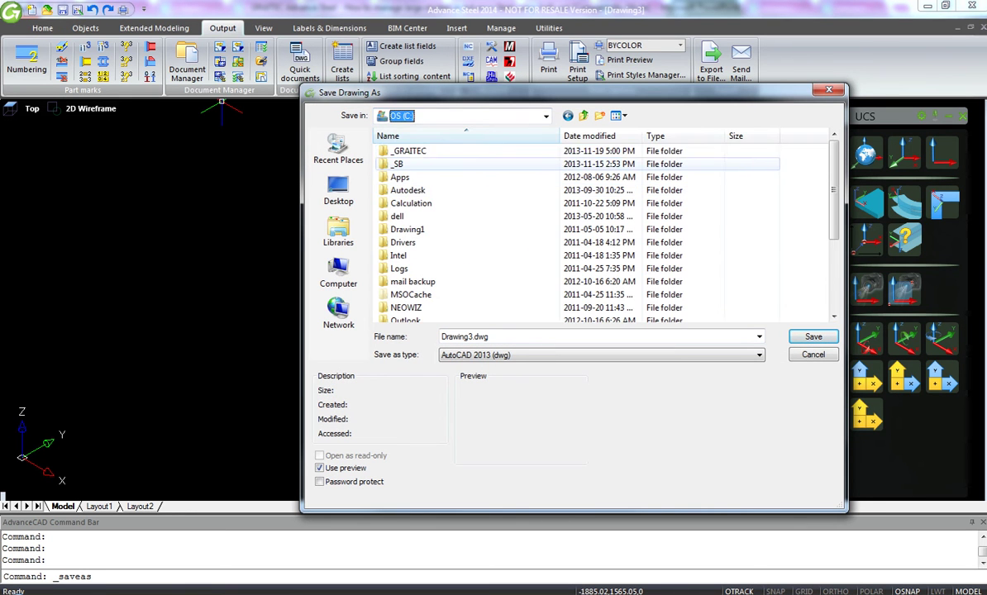
{"action": "double_click", "coordinate": [409, 150]}
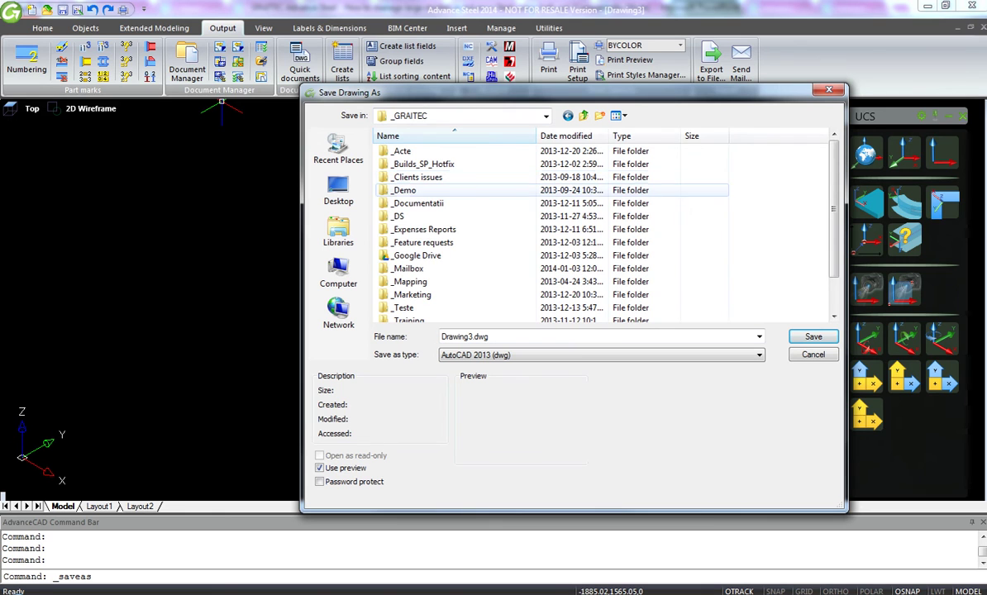
{"action": "left_click", "coordinate": [412, 294]}
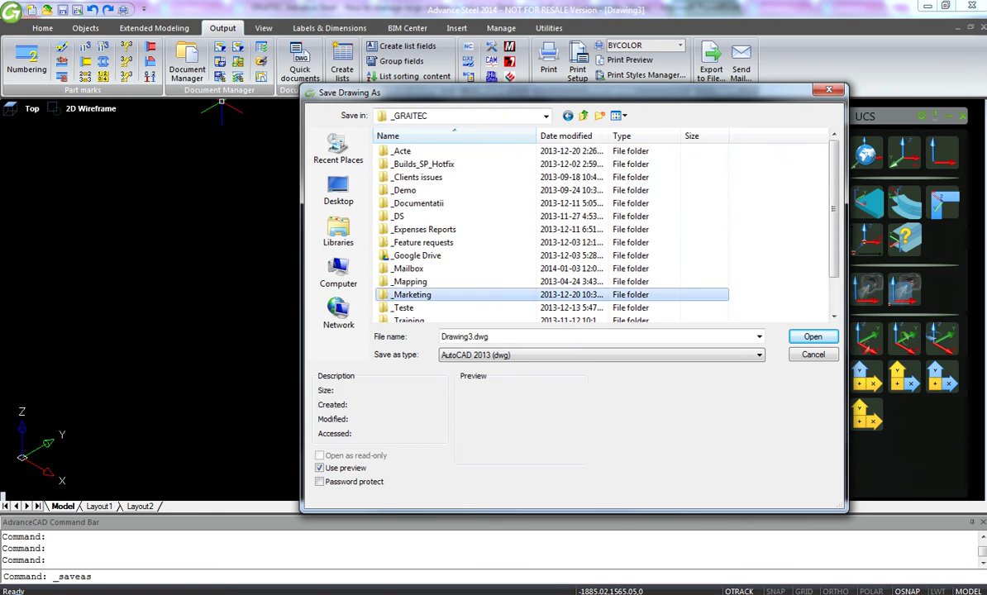
{"action": "scroll", "coordinate": [412, 285], "scroll_direction": "down", "scroll_amount": 1}
{"action": "double_click", "coordinate": [411, 307]}
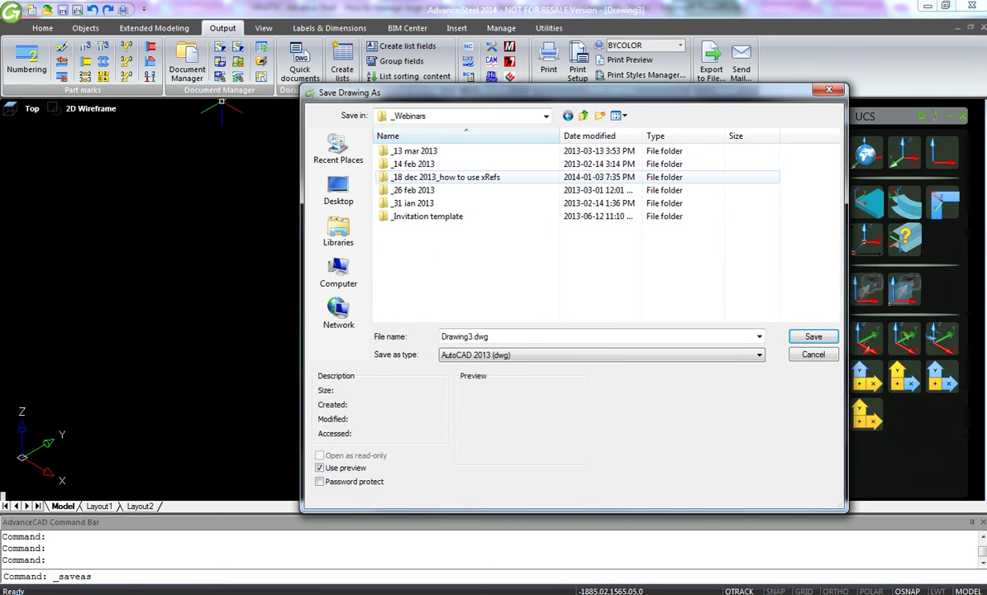
{"action": "double_click", "coordinate": [454, 177]}
{"action": "double_click", "coordinate": [396, 164]}
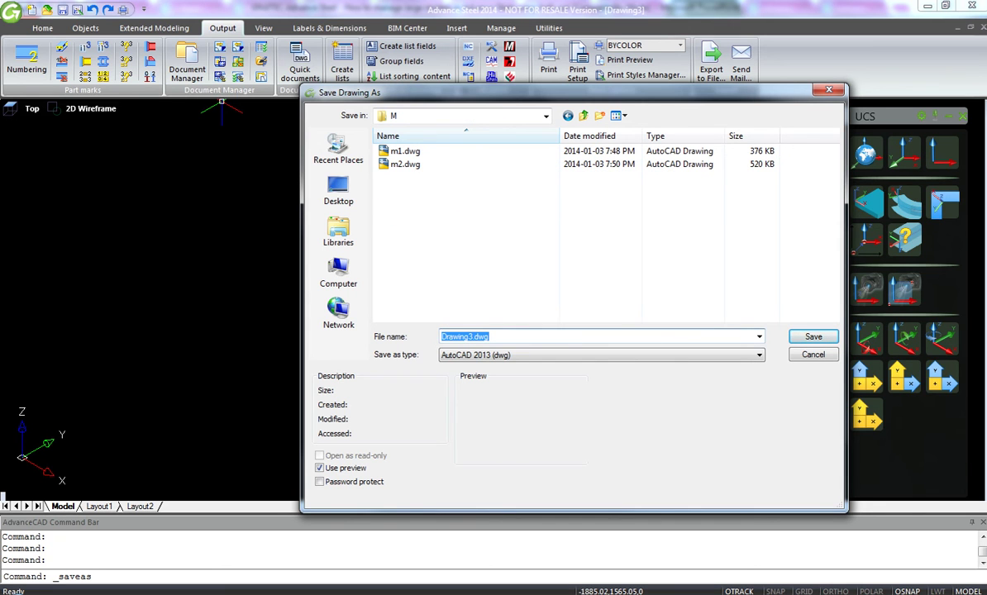
{"action": "type", "text": "master model"}
{"action": "key", "text": "Return"}
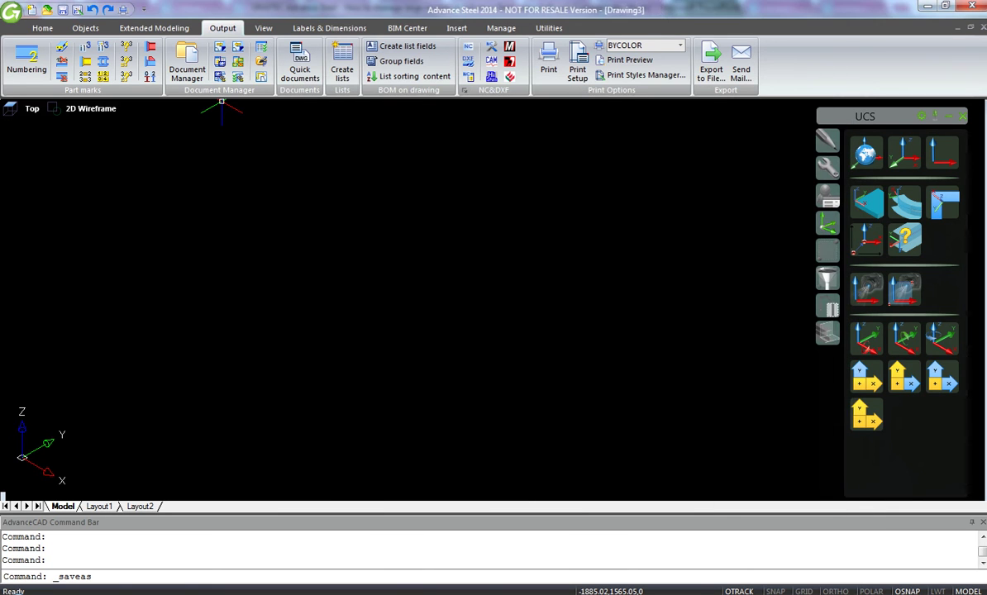
- Attach m1.dwg to the master model as an external reference at the origin with scale factor 1
{"action": "type", "text": "xref"}
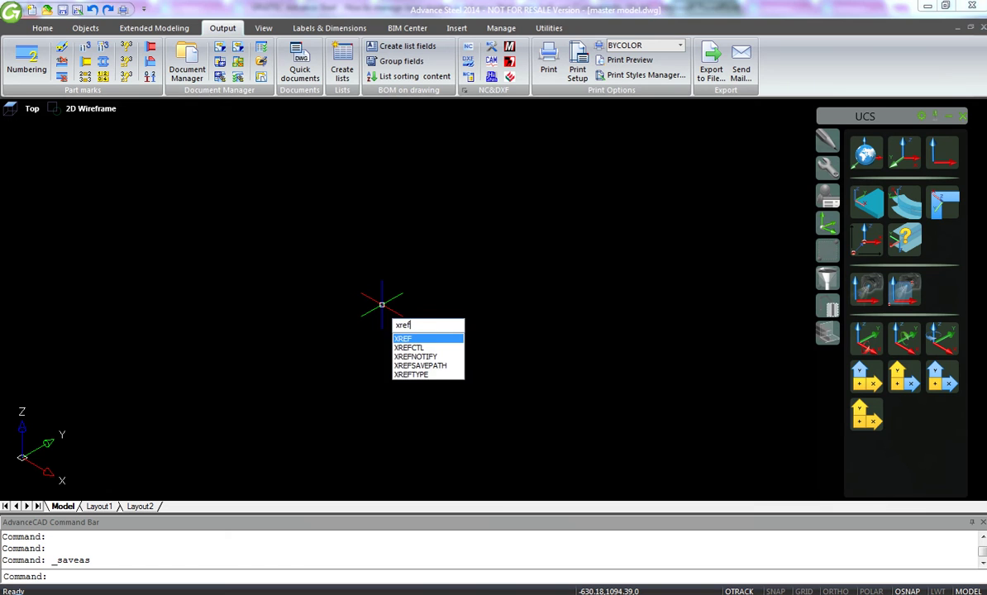
{"action": "key", "text": "Return"}
{"action": "left_click", "coordinate": [655, 205]}
{"action": "left_click", "coordinate": [406, 152]}
{"action": "left_click", "coordinate": [406, 164]}
{"action": "left_click", "coordinate": [405, 151]}
{"action": "left_click", "coordinate": [813, 337]}
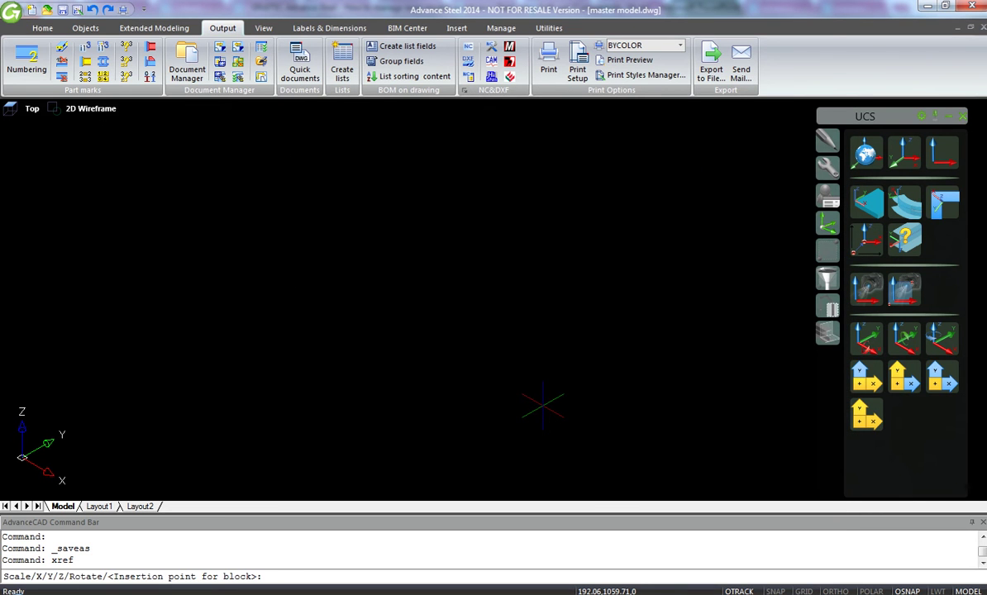
{"action": "left_click", "coordinate": [542, 405]}
{"action": "key", "text": "Return"}
{"action": "key", "text": "Return"}
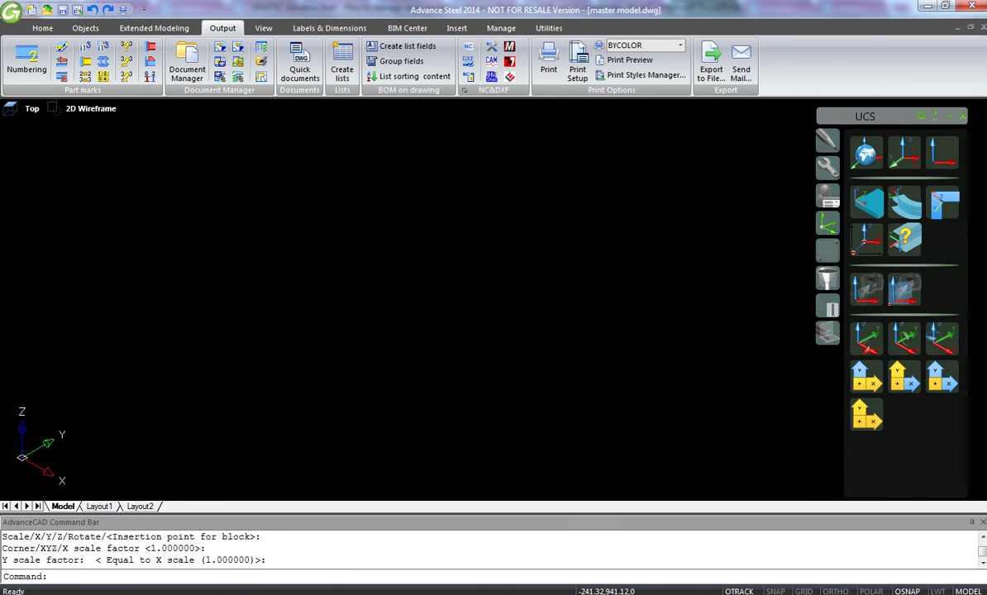
- Attach m2.dwg to the master model as an external reference at the origin with scale factor 1, retaining the full path
{"action": "middle_click", "coordinate": [428, 368]}
{"action": "middle_click", "coordinate": [428, 368]}
{"action": "middle_click_drag", "start_coordinate": [379, 397], "coordinate": [480, 335], "text": "shift"}
{"action": "middle_click_drag", "start_coordinate": [446, 294], "coordinate": [480, 387], "text": "shift"}
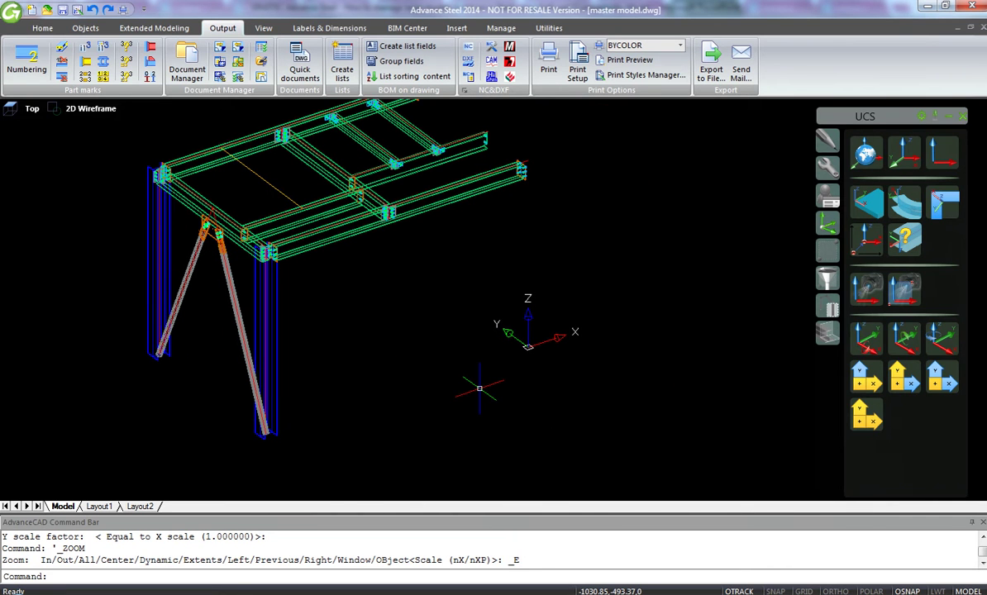
{"action": "type", "text": "xref"}
{"action": "key", "text": "Return"}
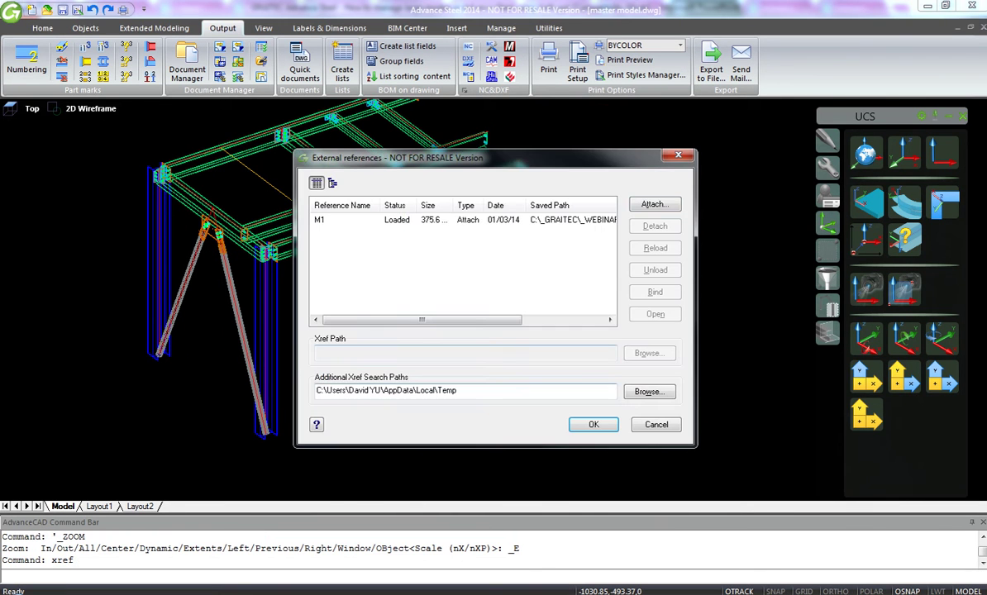
{"action": "left_click", "coordinate": [655, 204]}
{"action": "left_click", "coordinate": [406, 165]}
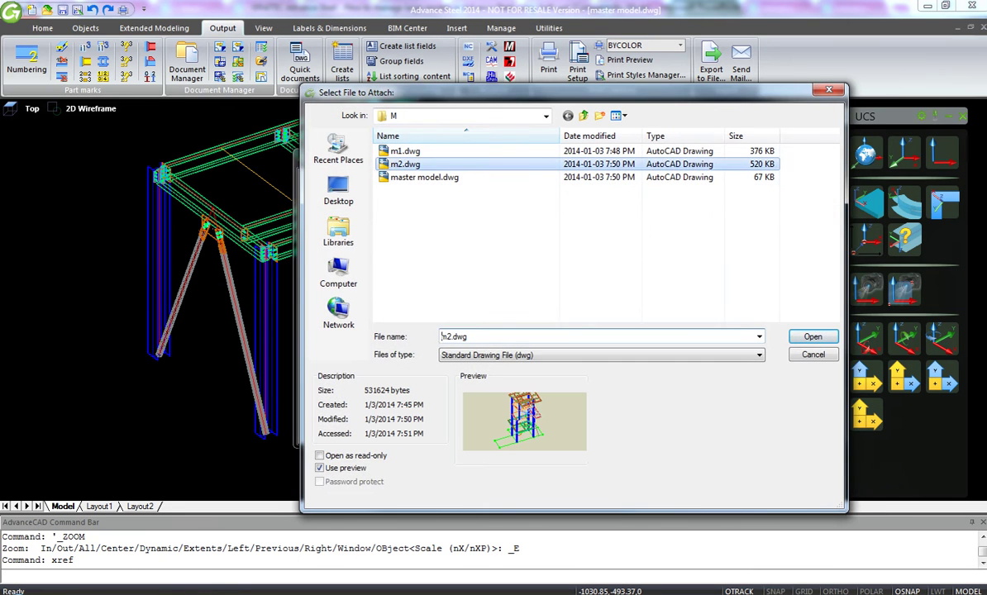
{"action": "left_click", "coordinate": [813, 337]}
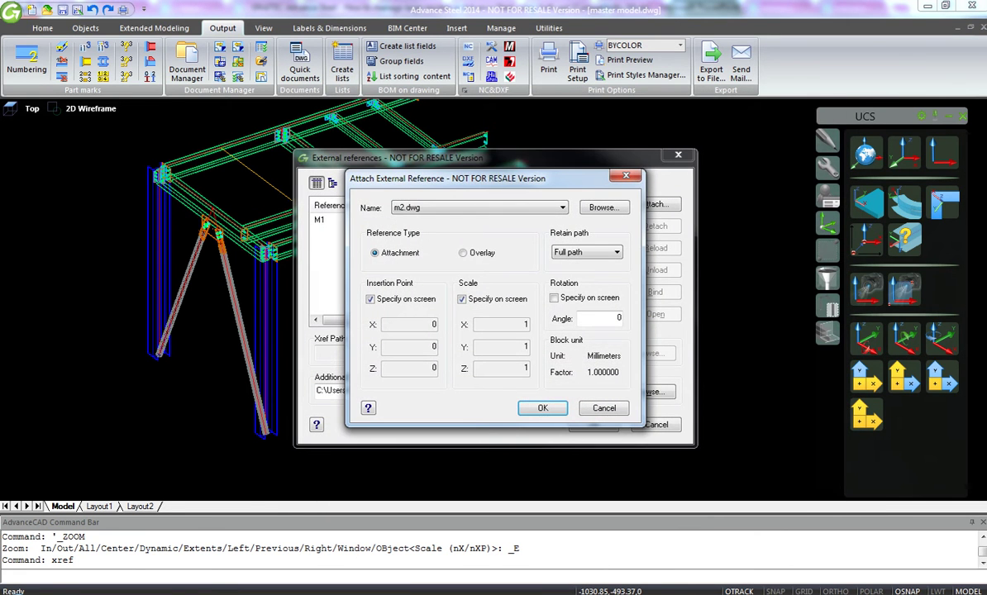
{"action": "left_click", "coordinate": [542, 408]}
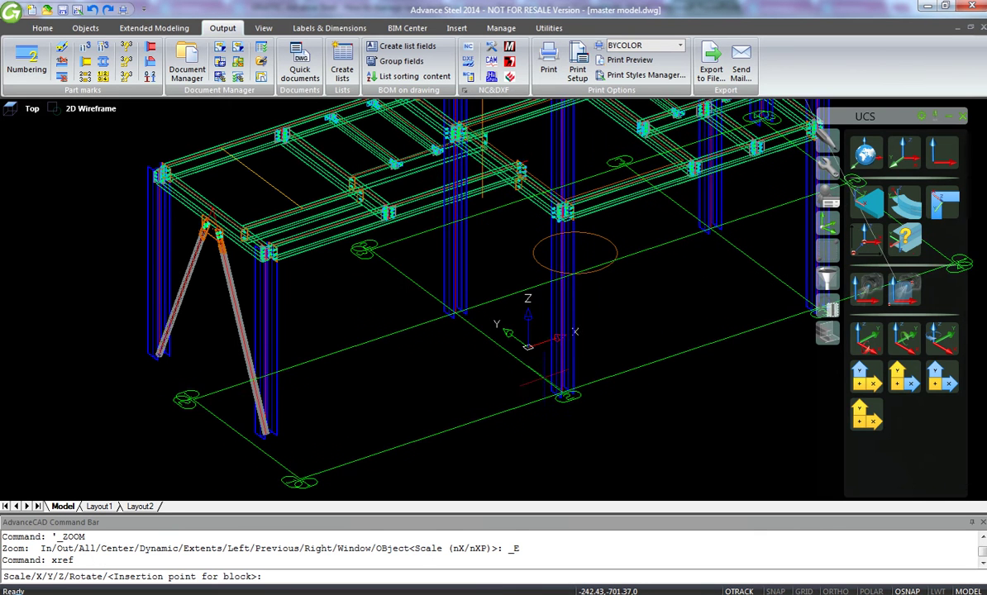
{"action": "left_click", "coordinate": [529, 347]}
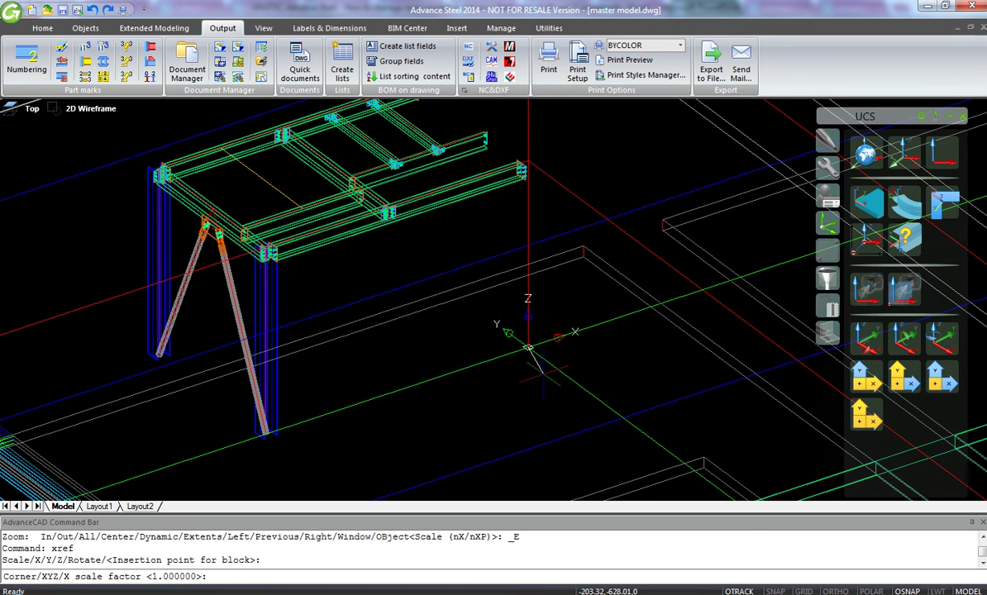
{"action": "key", "text": "Return"}
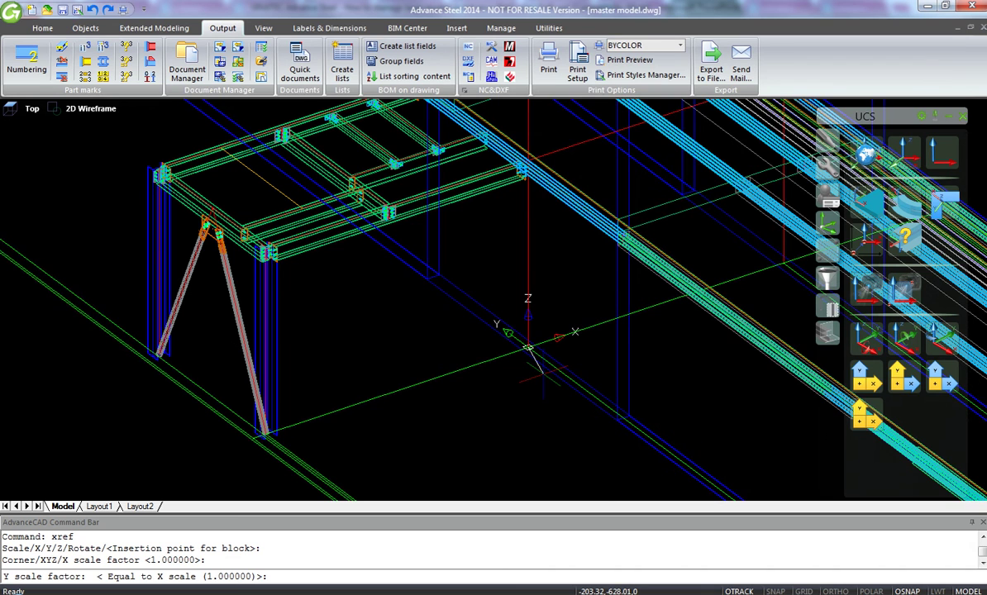
{"action": "key", "text": "Return"}
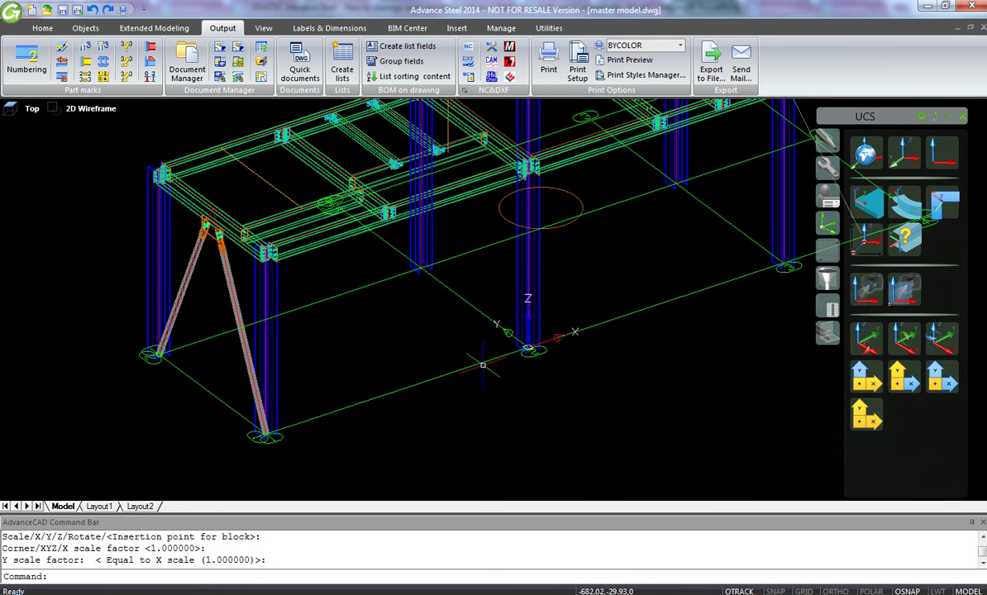
- Examine the combined master model, highlighting each of the two attached references to distinguish the m1 and m2 portions
{"action": "scroll", "coordinate": [480, 339], "scroll_direction": "down", "scroll_amount": 3}
{"action": "left_click", "coordinate": [417, 250]}
{"action": "left_click", "coordinate": [372, 235]}
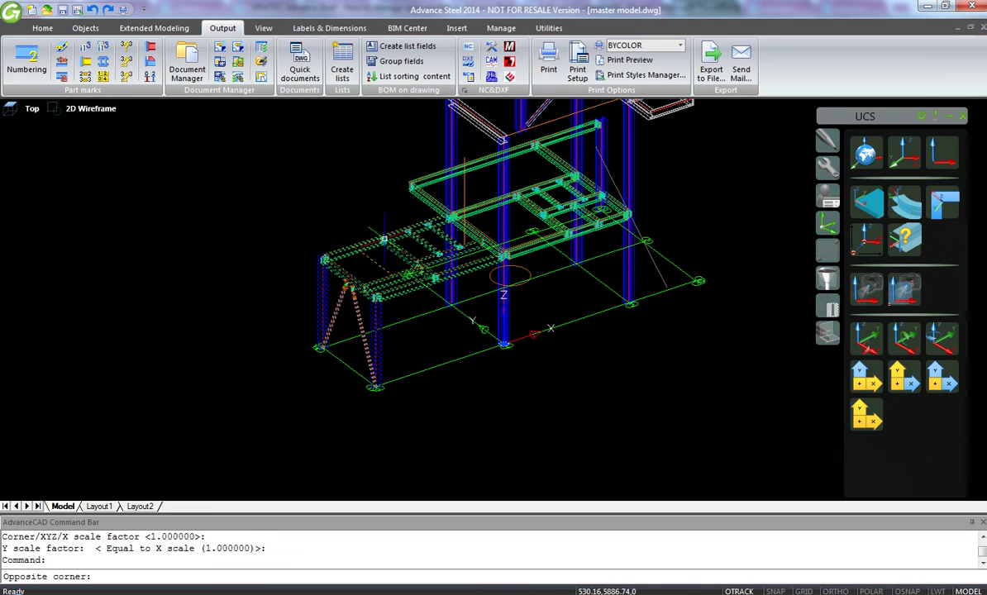
{"action": "key", "text": "Escape"}
{"action": "left_click", "coordinate": [452, 143]}
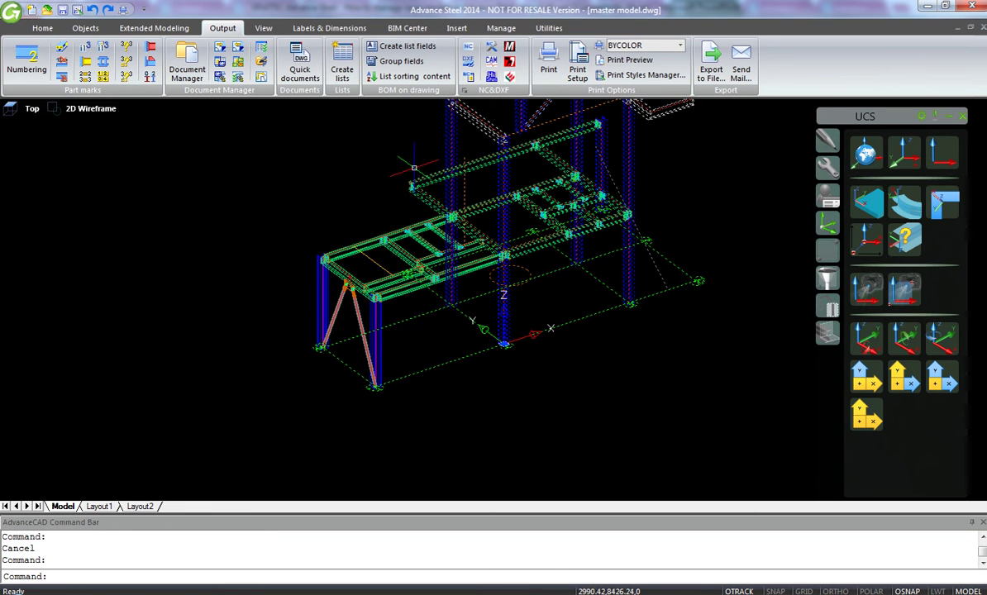
{"action": "middle_click_drag", "start_coordinate": [405, 180], "coordinate": [345, 279]}
{"action": "key", "text": "Escape"}
{"action": "scroll", "coordinate": [336, 316], "scroll_direction": "down", "scroll_amount": 3}
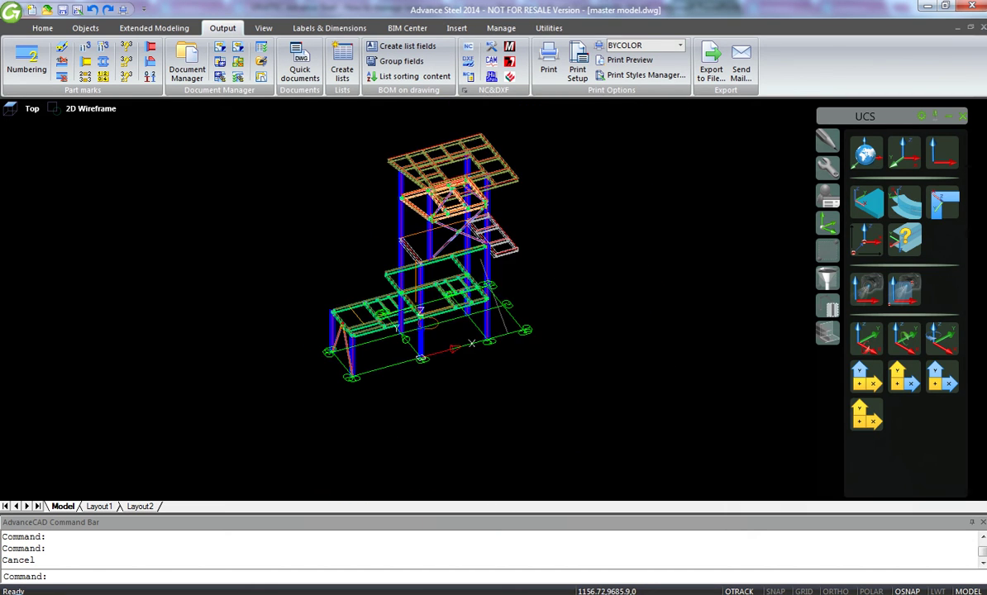
{"action": "middle_click_drag", "start_coordinate": [339, 315], "coordinate": [383, 261], "text": "shift"}
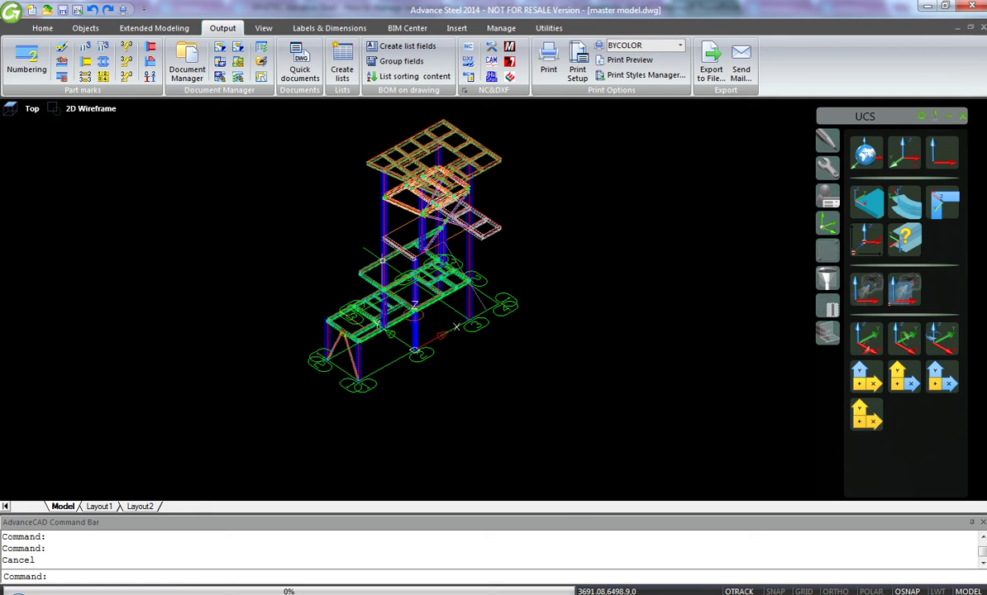
- Save and close the master model, and open m1.dwg from folder M
{"action": "key", "text": "ctrl+s"}
{"action": "left_click", "coordinate": [983, 27]}
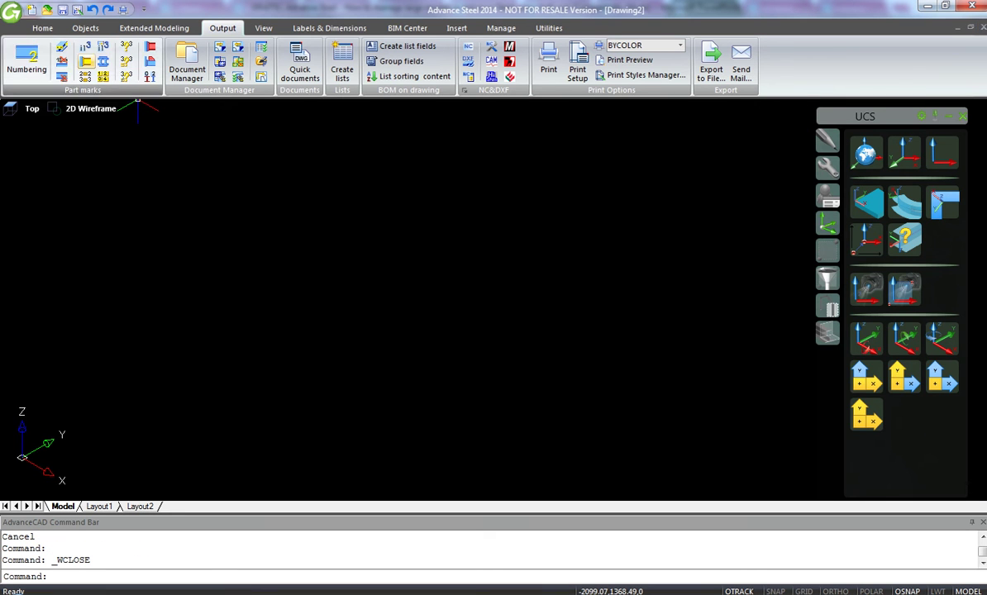
{"action": "left_click", "coordinate": [47, 9]}
{"action": "left_click", "coordinate": [405, 151]}
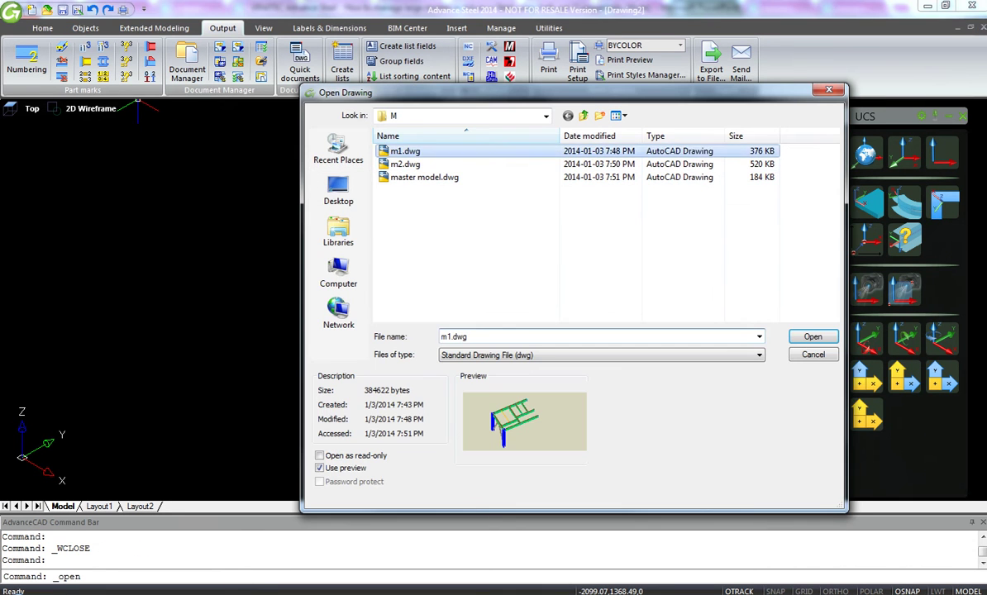
{"action": "left_click", "coordinate": [814, 336]}
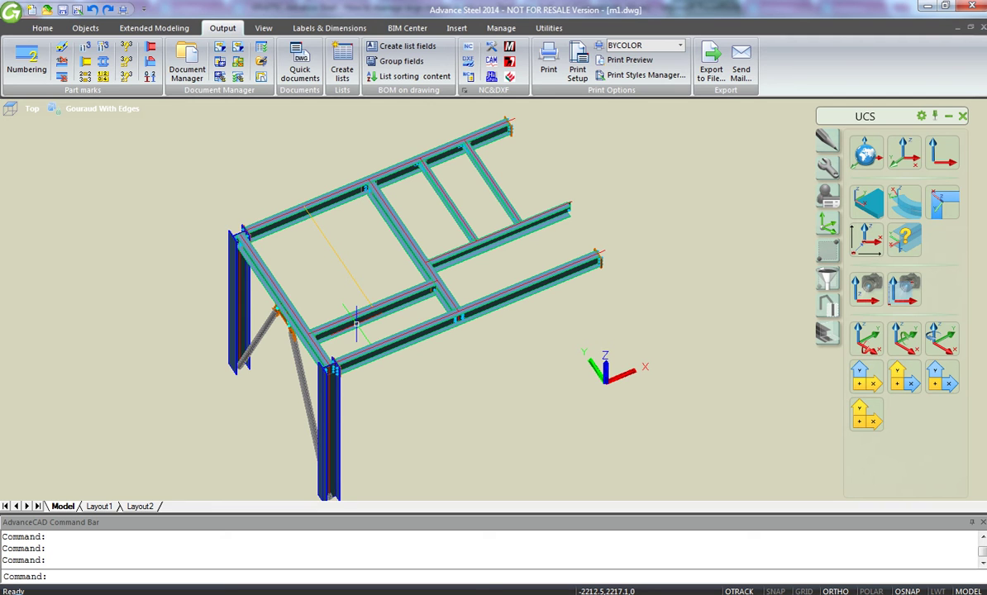
- Attach m2.dwg to m1.dwg as an external reference at the origin with scale factor 1
{"action": "type", "text": "xre"}
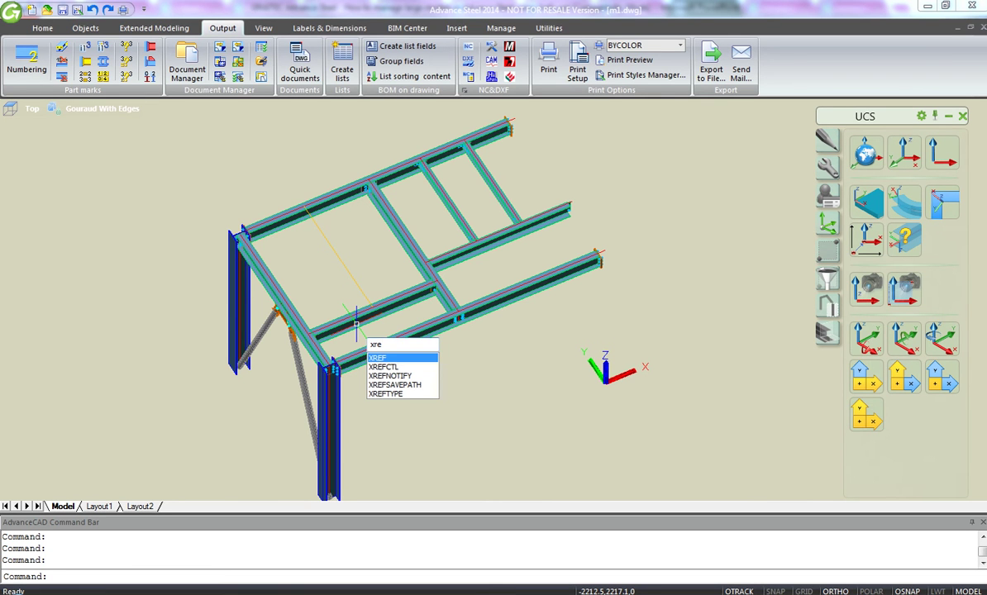
{"action": "key", "text": "Return"}
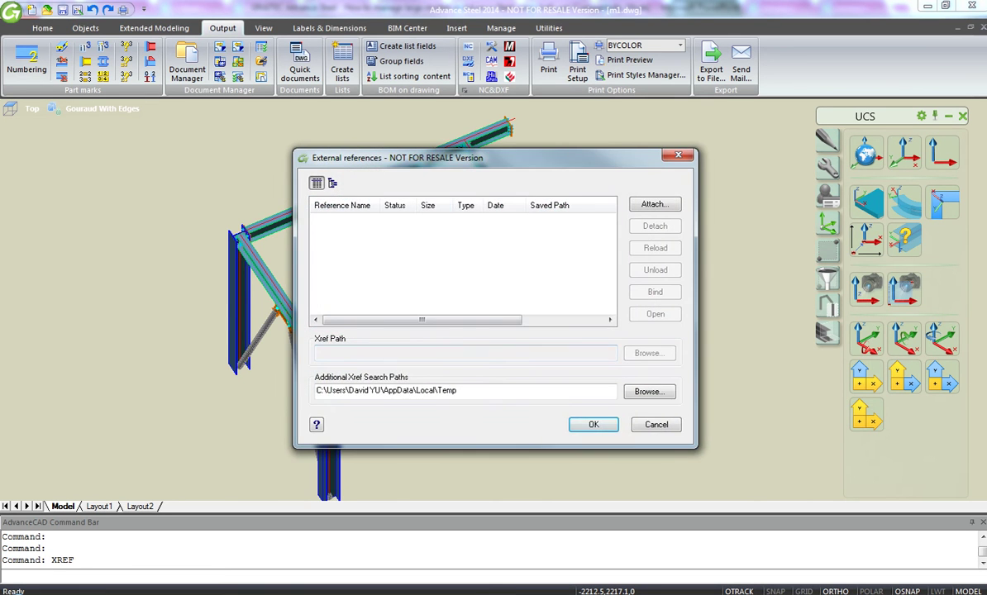
{"action": "left_click", "coordinate": [655, 205]}
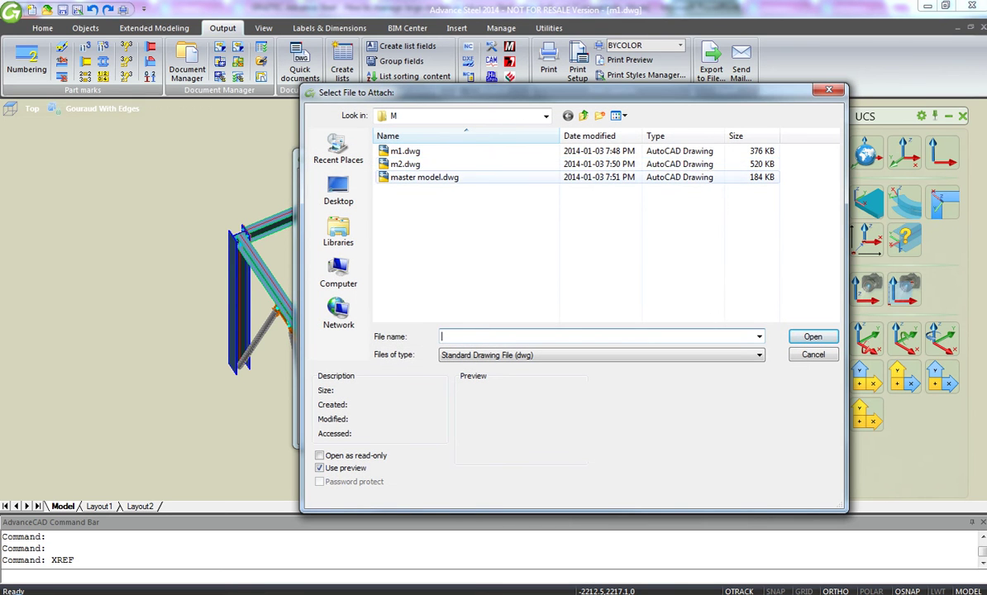
{"action": "left_click", "coordinate": [406, 165]}
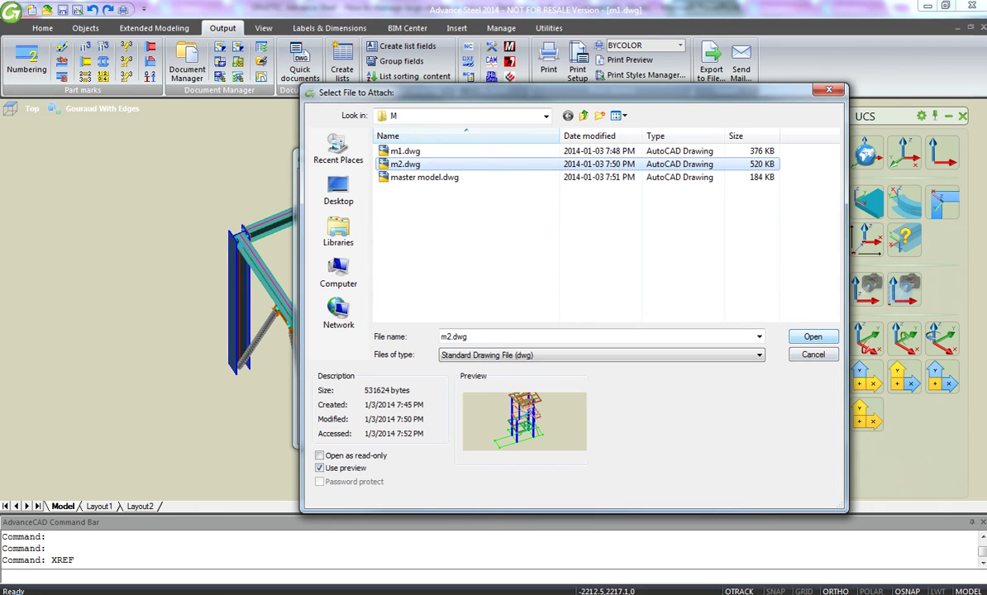
{"action": "left_click", "coordinate": [813, 337]}
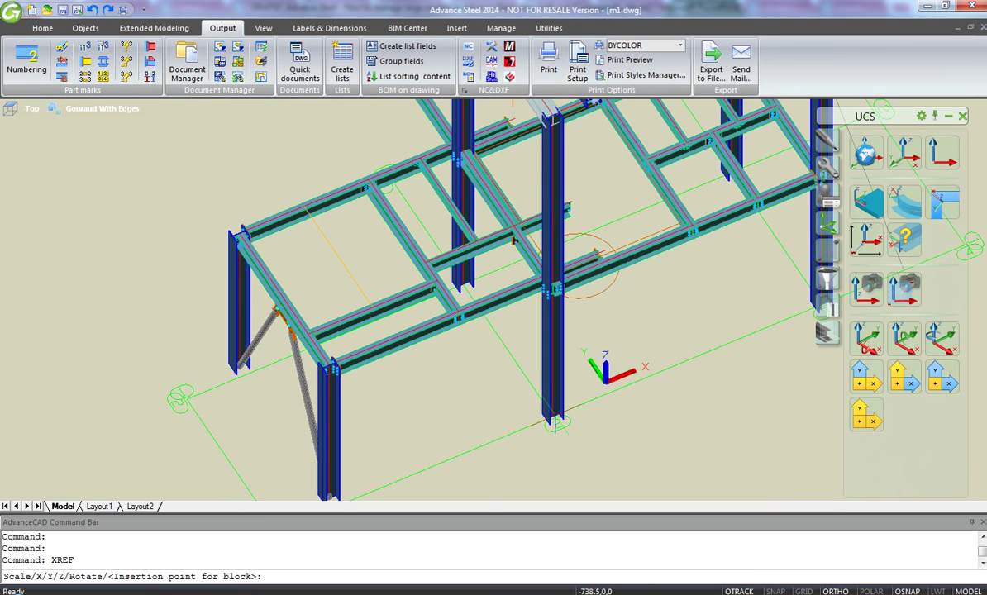
{"action": "left_click", "coordinate": [557, 422]}
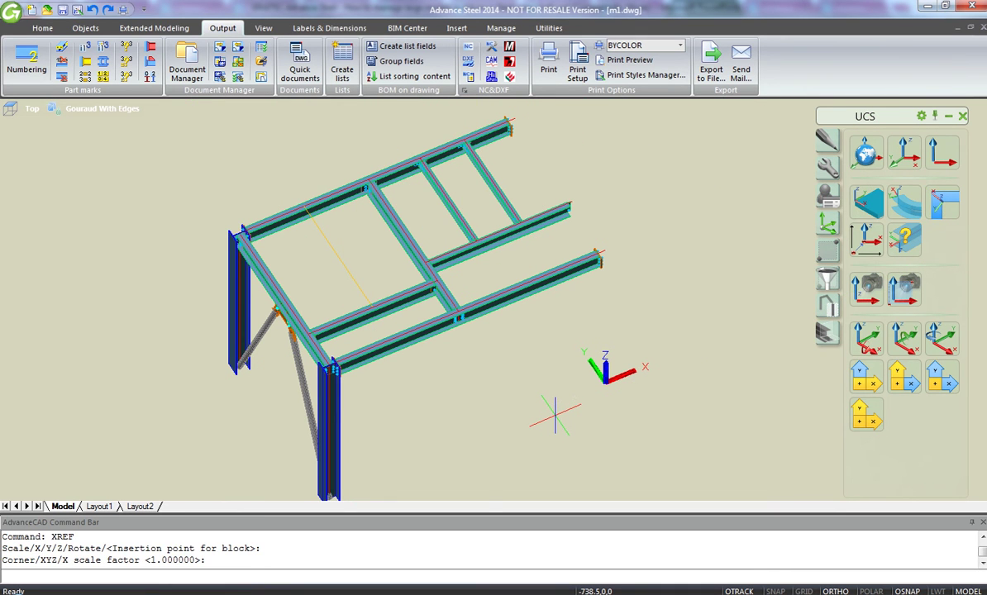
{"action": "key", "text": "Return"}
{"action": "key", "text": "Return"}
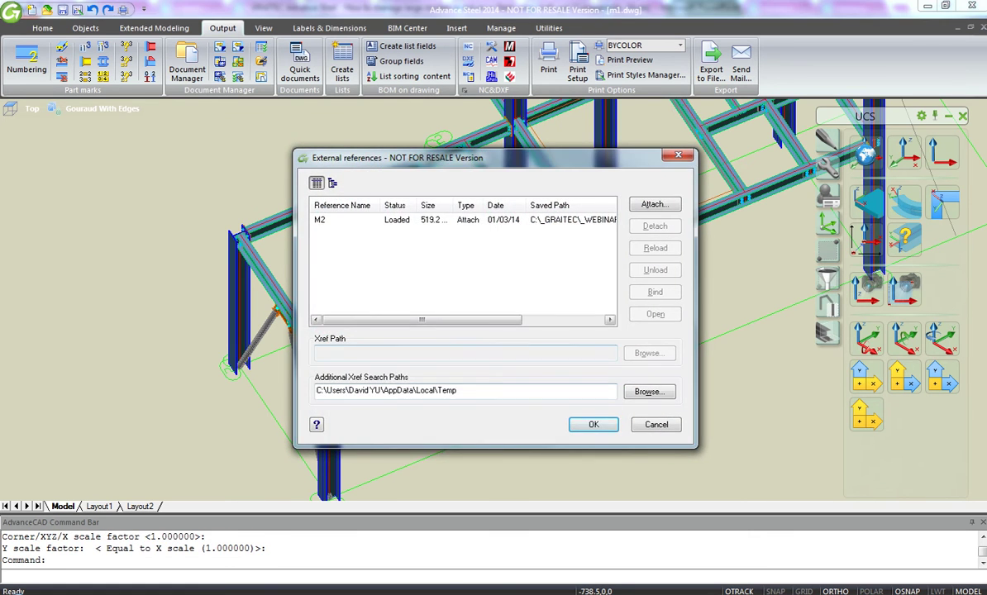
{"action": "key", "text": "Return"}
{"action": "key", "text": "Return"}
{"action": "left_click", "coordinate": [678, 155]}
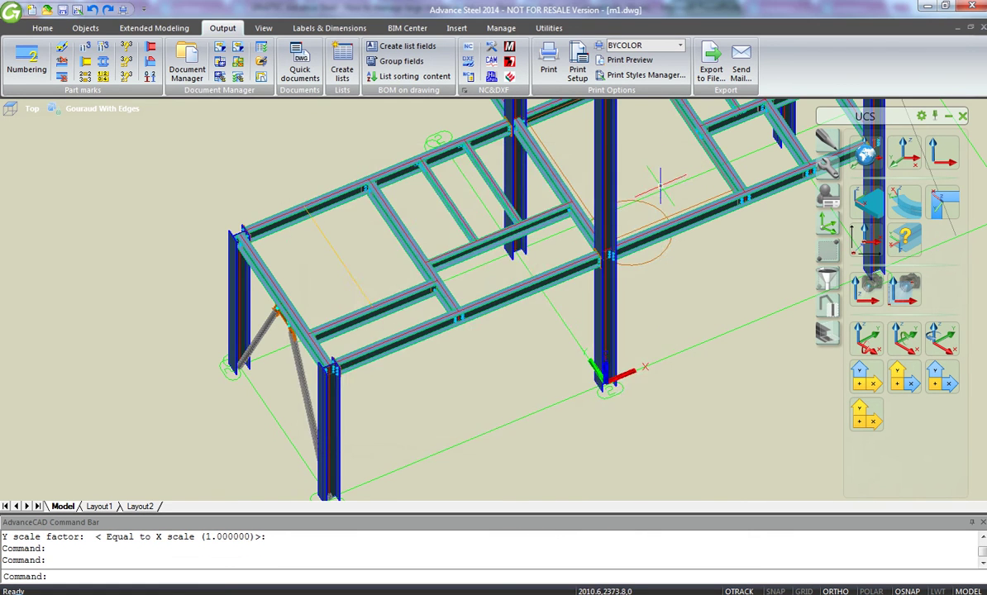
- Align the UCS with the current 3D view showing the whole combined structure
{"action": "scroll", "coordinate": [654, 192], "scroll_direction": "down", "scroll_amount": 3}
{"action": "middle_click_drag", "start_coordinate": [649, 195], "coordinate": [417, 308]}
{"action": "scroll", "coordinate": [486, 305], "scroll_direction": "down", "scroll_amount": 2}
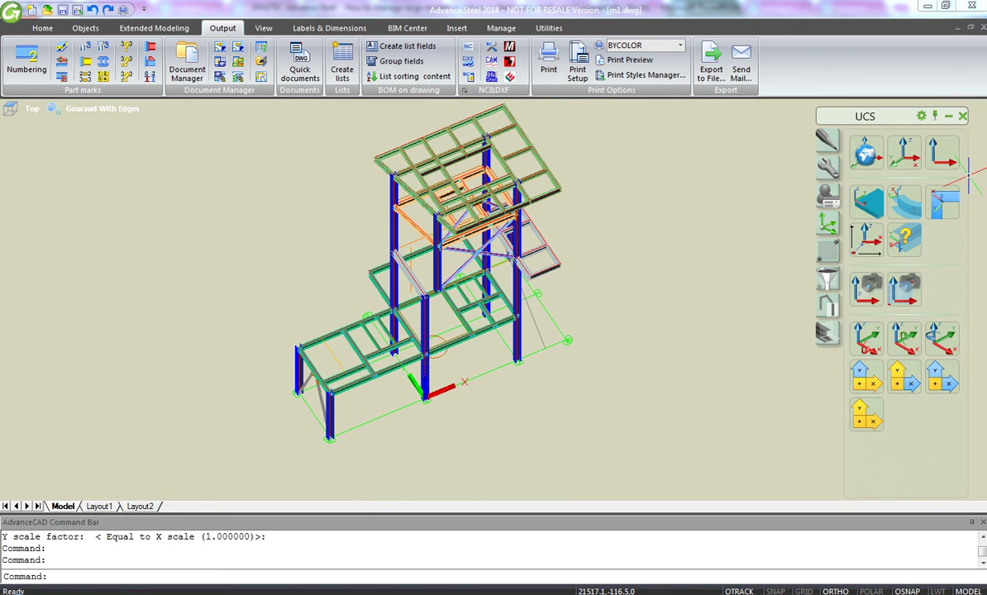
{"action": "left_click", "coordinate": [866, 153]}
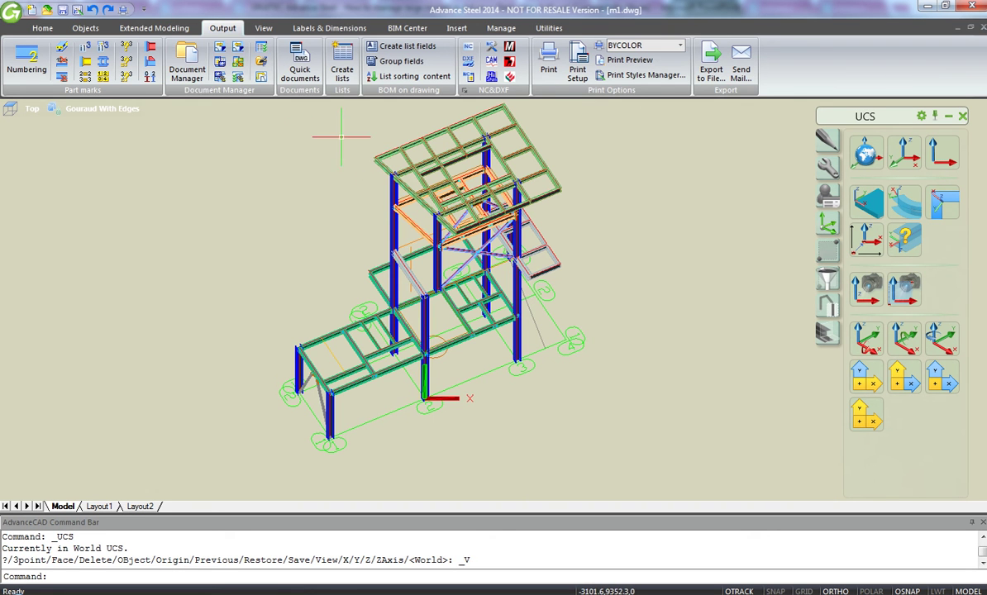
- Create detail drawing 001 of the combined model with the GA 3D style "View V - NoDim Mp PosSmGuid" at scale 1:20
{"action": "left_click", "coordinate": [197, 70]}
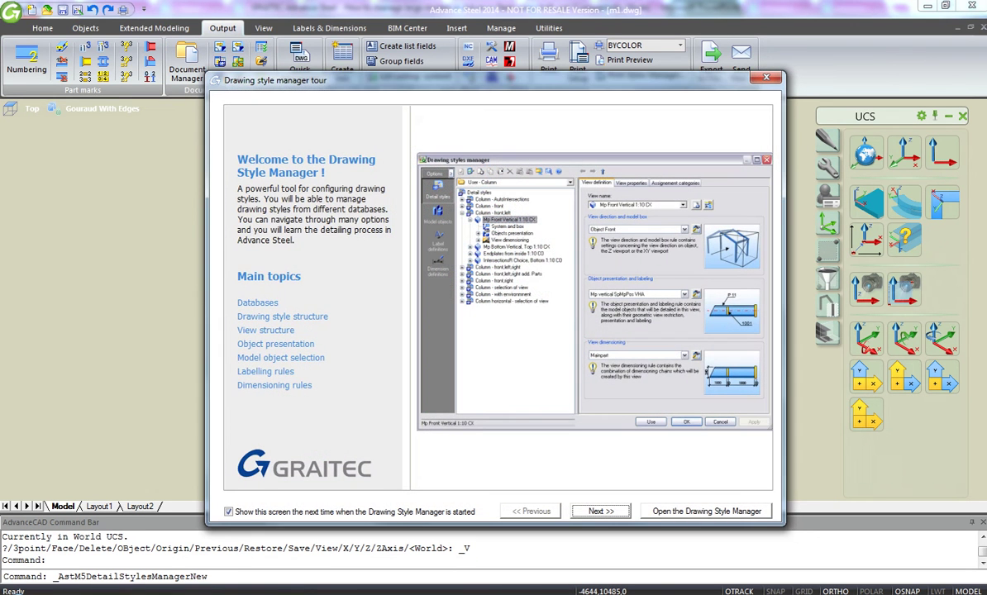
{"action": "left_click", "coordinate": [707, 511]}
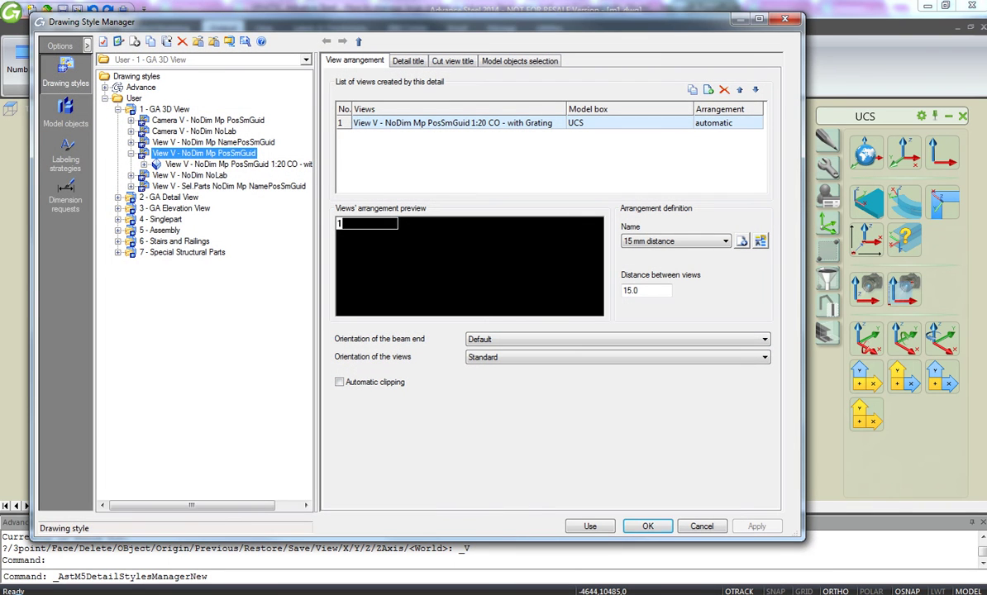
{"action": "left_click", "coordinate": [591, 527]}
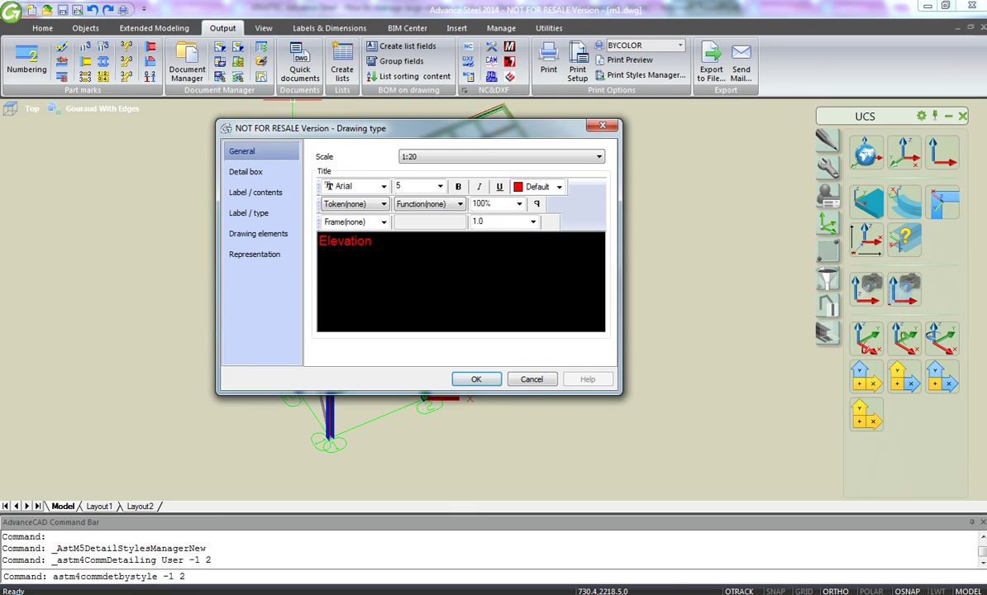
{"action": "key", "text": "Return"}
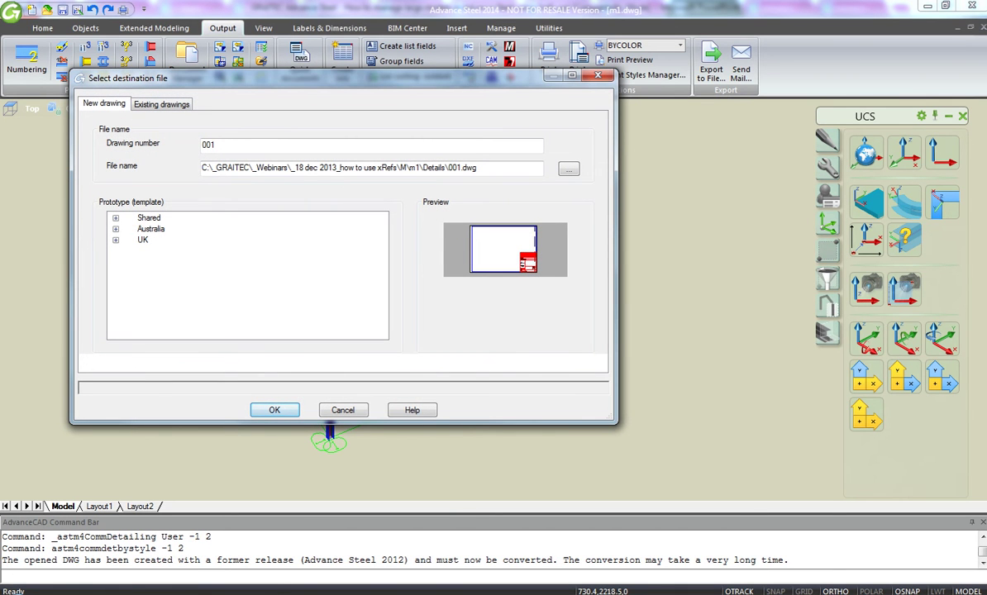
{"action": "key", "text": "Return"}
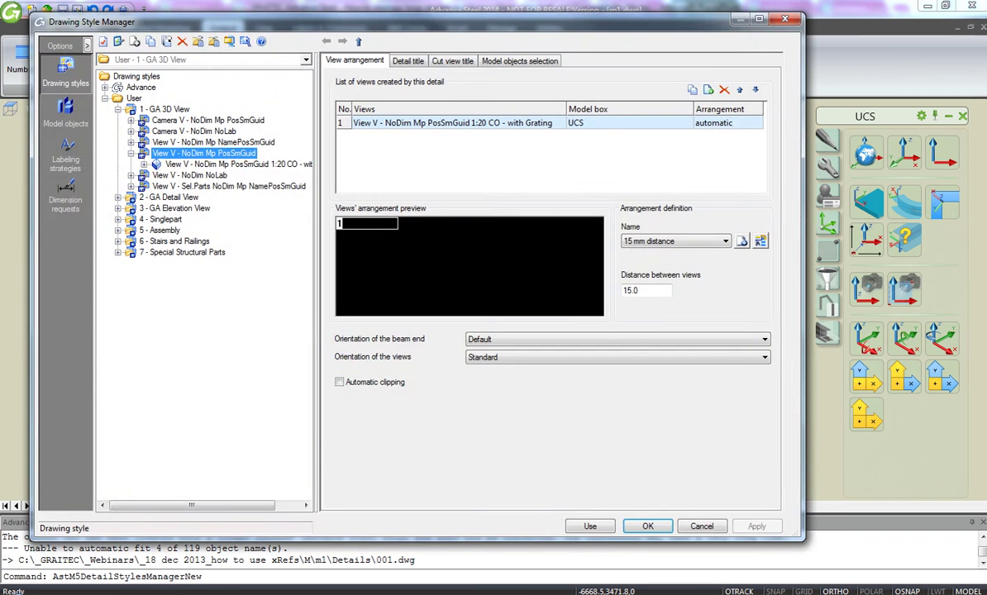
{"action": "left_click", "coordinate": [647, 526]}
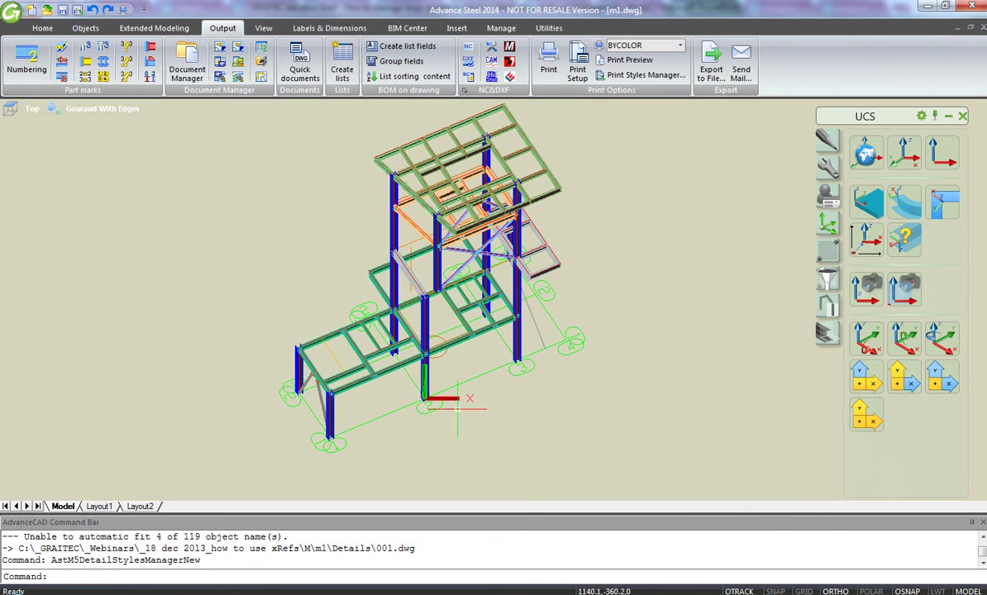
- Preview detail drawing 001.dwg in the Document Manager and open it
{"action": "left_click", "coordinate": [187, 64]}
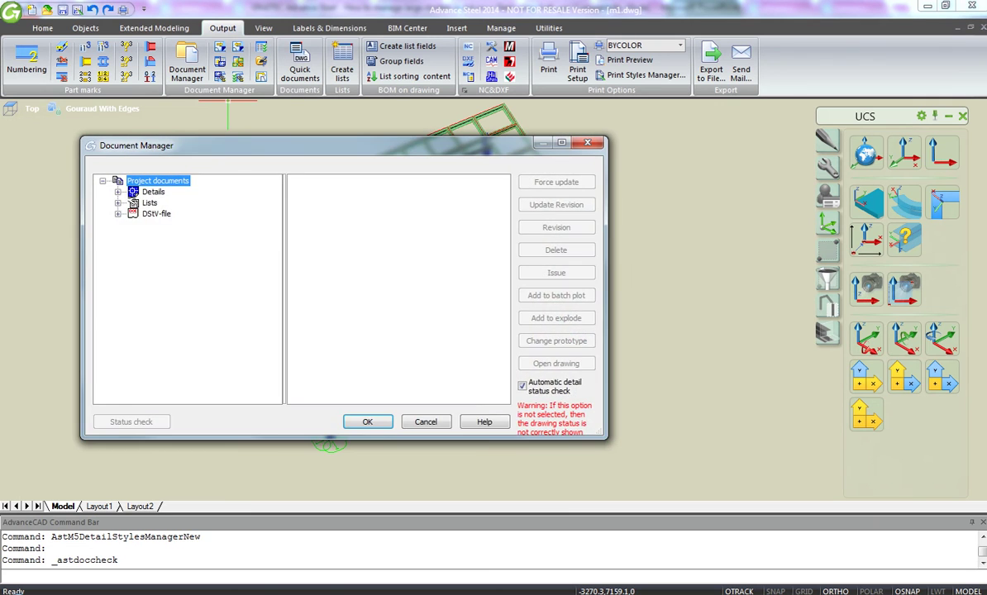
{"action": "left_click", "coordinate": [200, 214]}
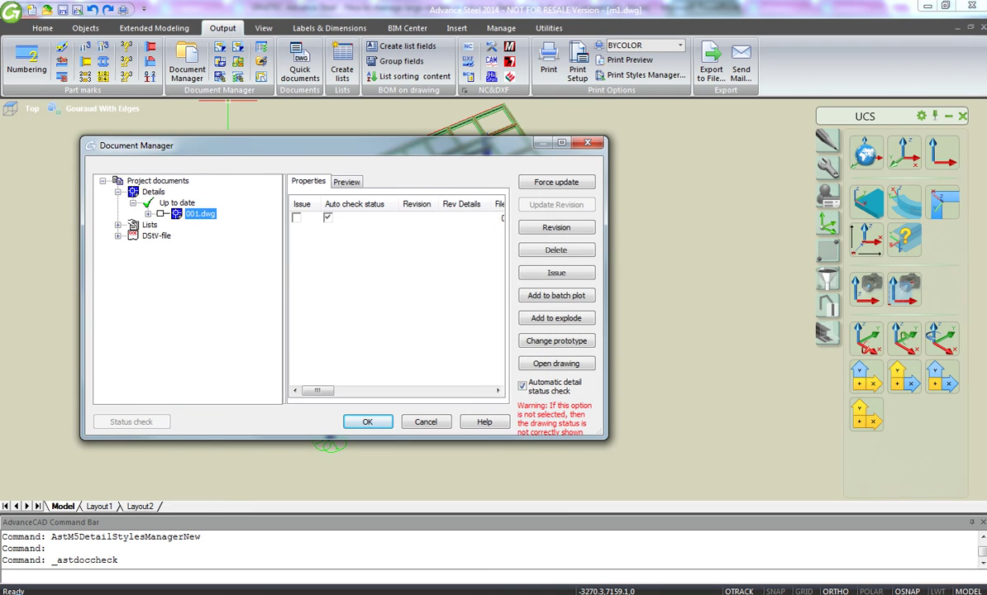
{"action": "left_click", "coordinate": [347, 181]}
{"action": "double_click", "coordinate": [200, 214]}
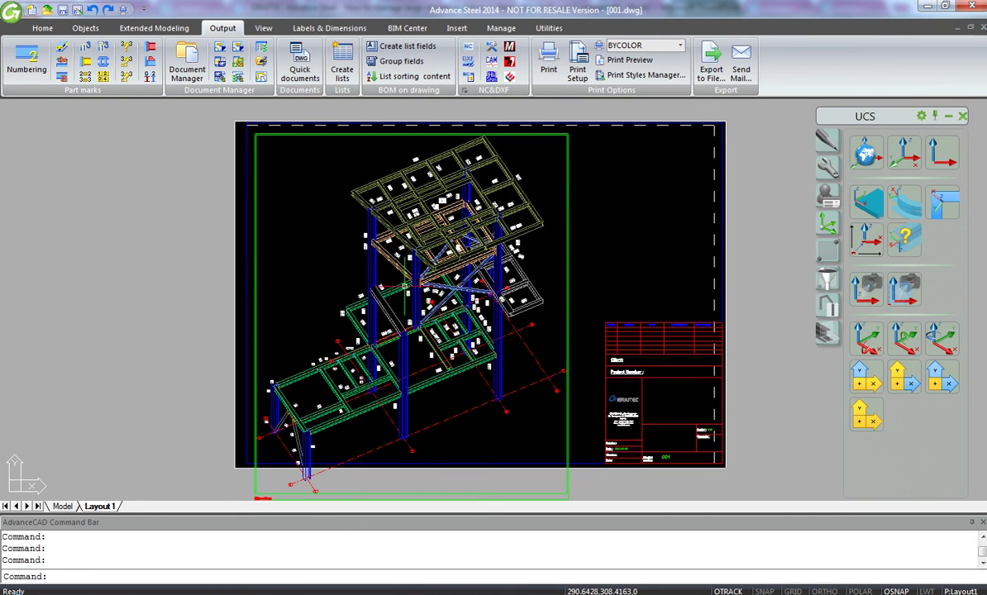
- Examine the part mark labels on both portions of the structure in drawing 001 and compare their number ranges
{"action": "middle_click_drag", "start_coordinate": [409, 299], "coordinate": [408, 199]}
{"action": "middle_click_drag", "start_coordinate": [430, 372], "coordinate": [430, 306]}
{"action": "scroll", "coordinate": [430, 305], "scroll_direction": "up", "scroll_amount": 5}
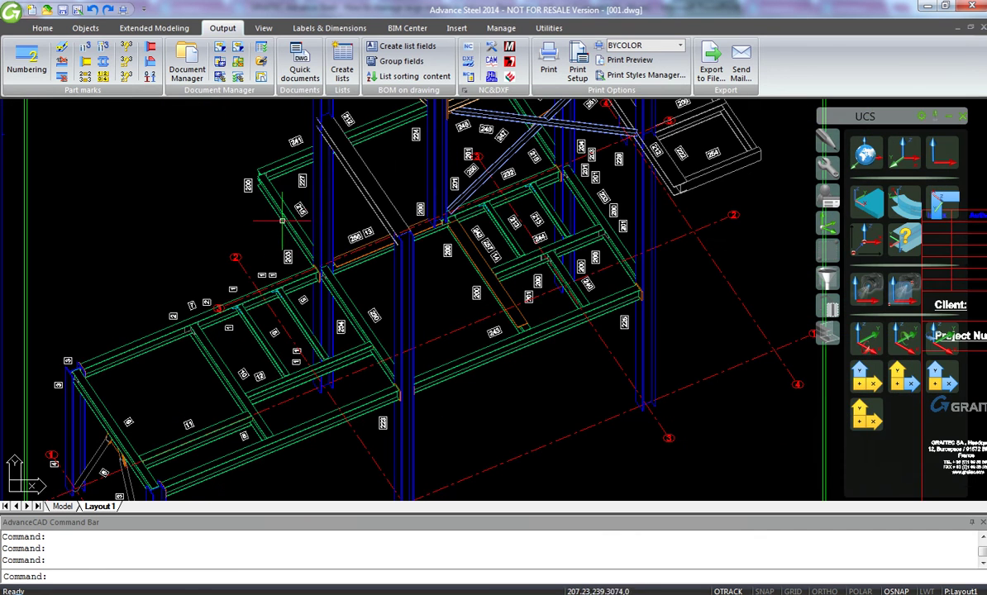
{"action": "middle_click_drag", "start_coordinate": [272, 253], "coordinate": [354, 221]}
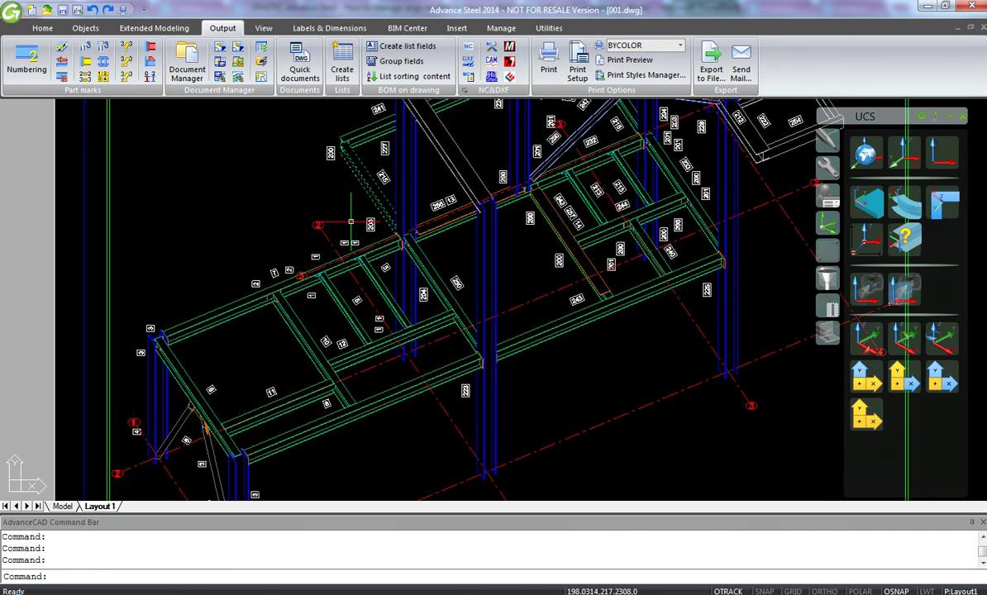
{"action": "middle_click_drag", "start_coordinate": [286, 277], "coordinate": [290, 235]}
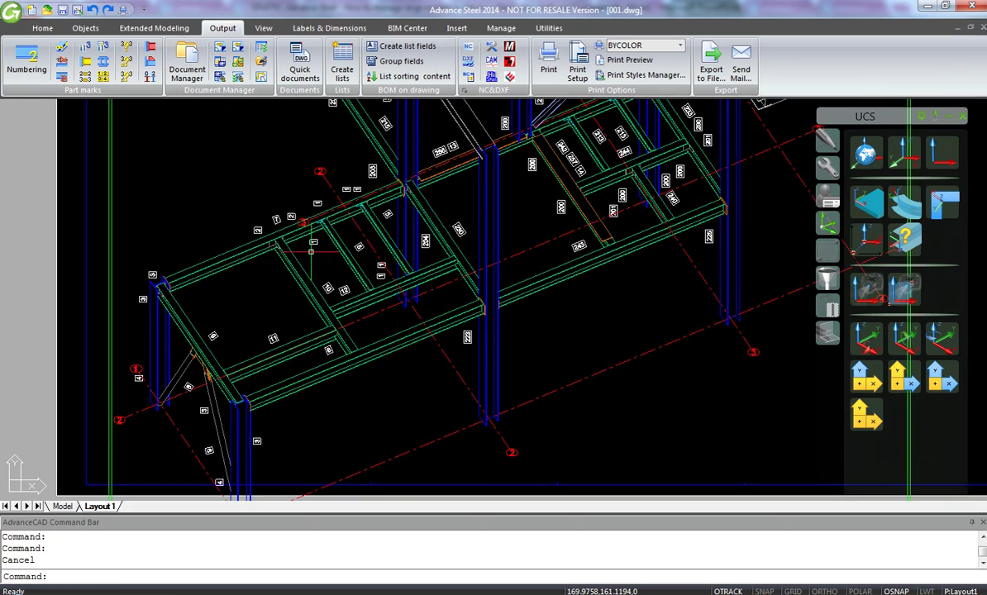
{"action": "scroll", "coordinate": [290, 235], "scroll_direction": "down", "scroll_amount": 2}
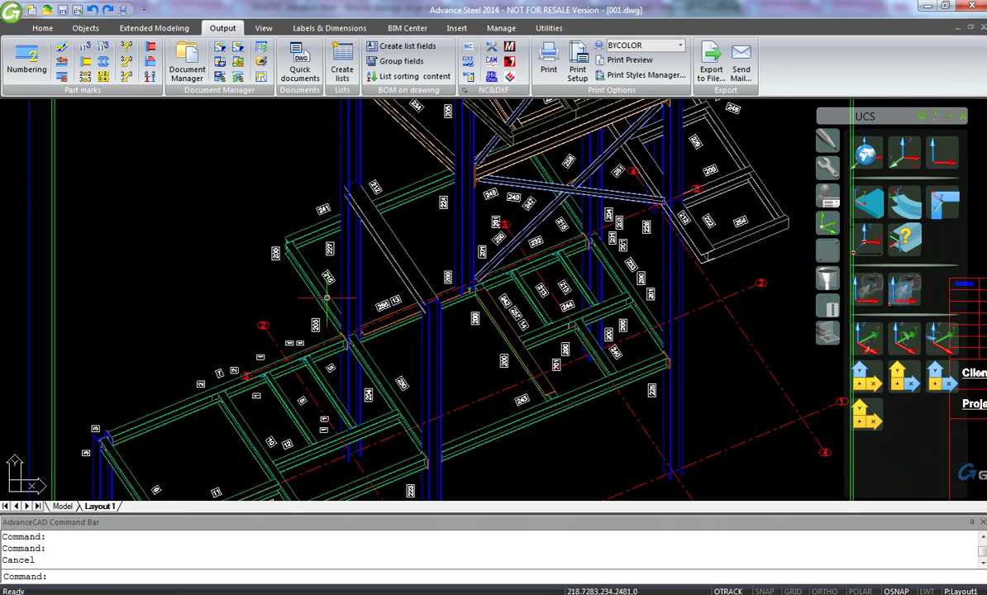
{"action": "middle_click_drag", "start_coordinate": [381, 194], "coordinate": [339, 320]}
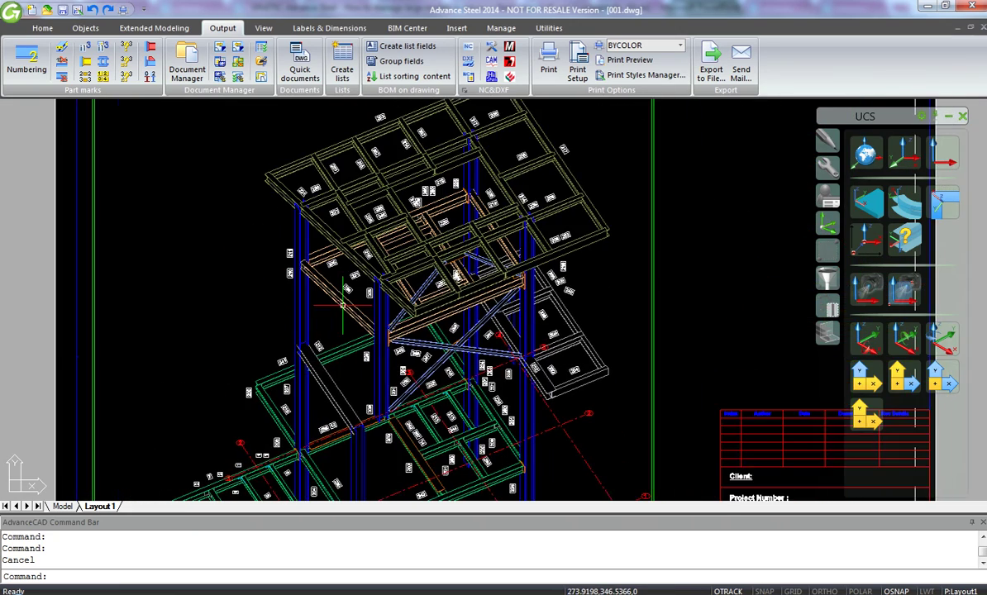
{"action": "middle_click_drag", "start_coordinate": [412, 371], "coordinate": [407, 283]}
{"action": "scroll", "coordinate": [355, 228], "scroll_direction": "up", "scroll_amount": 5}
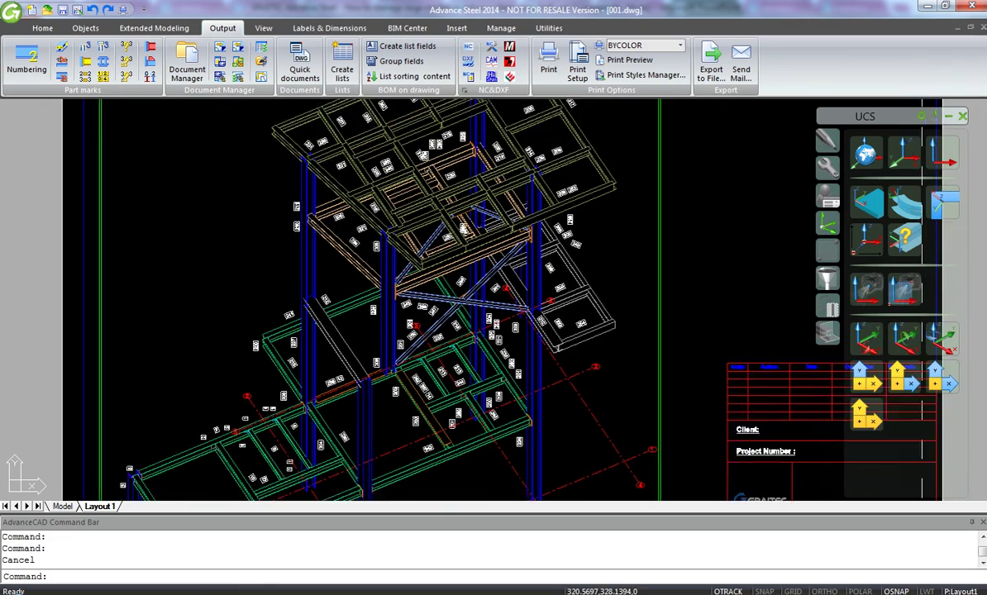
{"action": "middle_click_drag", "start_coordinate": [314, 409], "coordinate": [353, 174]}
{"action": "scroll", "coordinate": [343, 180], "scroll_direction": "down", "scroll_amount": 3}
{"action": "middle_click_drag", "start_coordinate": [335, 366], "coordinate": [429, 130]}
{"action": "middle_click_drag", "start_coordinate": [372, 322], "coordinate": [420, 206]}
{"action": "mouse_move", "coordinate": [406, 334]}
{"action": "middle_mouse_down"}
{"action": "mouse_move", "coordinate": [392, 230]}
{"action": "mouse_move", "coordinate": [372, 191]}
{"action": "middle_mouse_up"}
{"action": "middle_click_drag", "start_coordinate": [554, 141], "coordinate": [310, 301]}
{"action": "scroll", "coordinate": [329, 228], "scroll_direction": "down", "scroll_amount": 8}
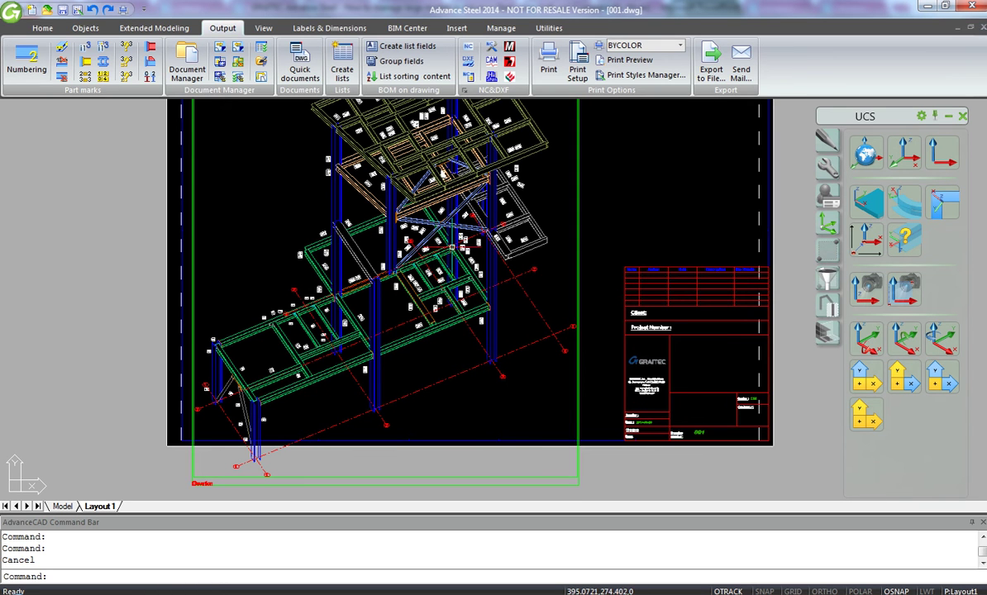
- Save drawing 001.dwg with the full sheet in view, and close it
{"action": "middle_click", "coordinate": [637, 207]}
{"action": "middle_click", "coordinate": [637, 207]}
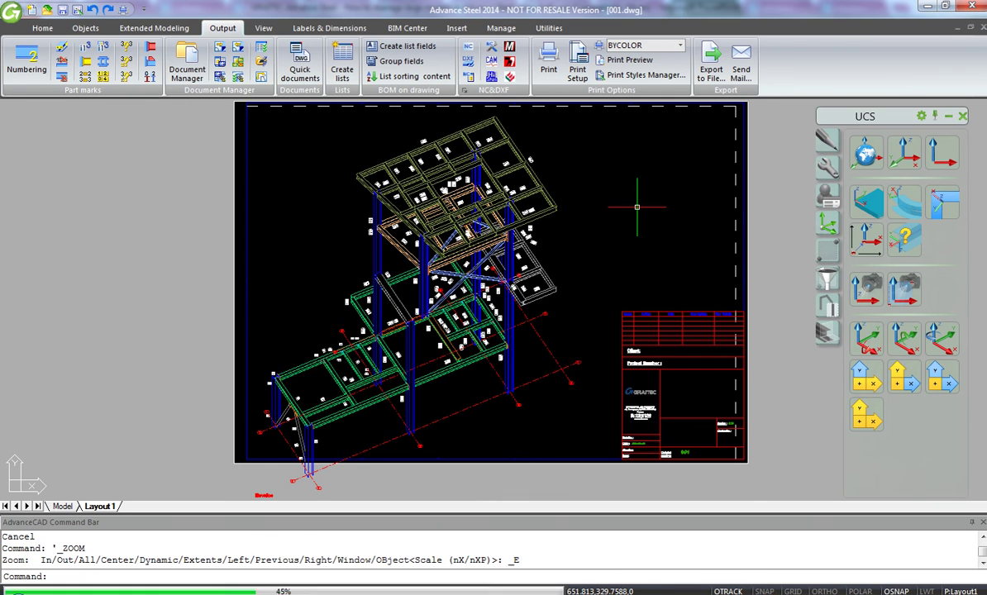
{"action": "key", "text": "ctrl+s"}
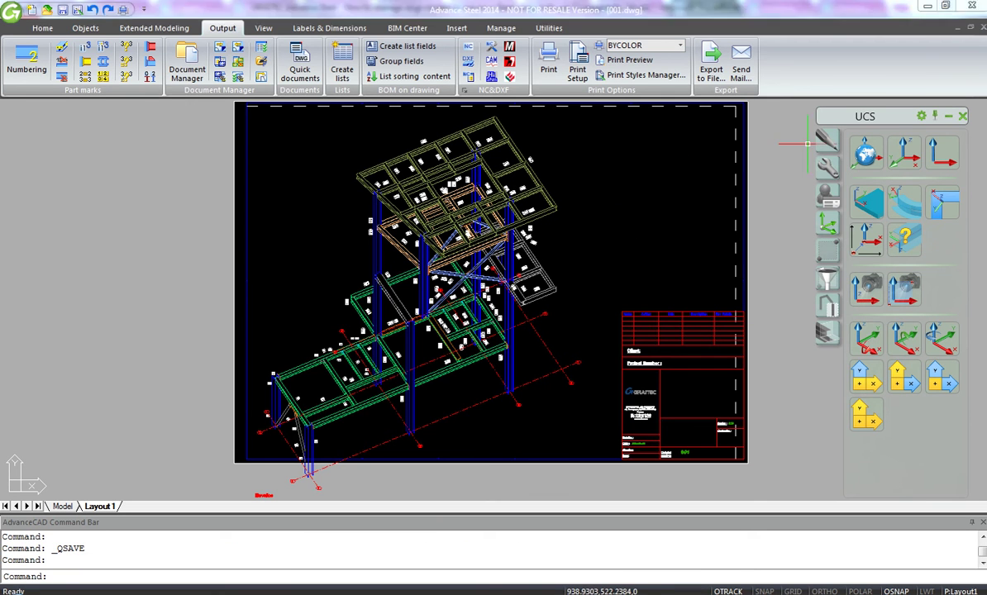
{"action": "left_click", "coordinate": [982, 28]}
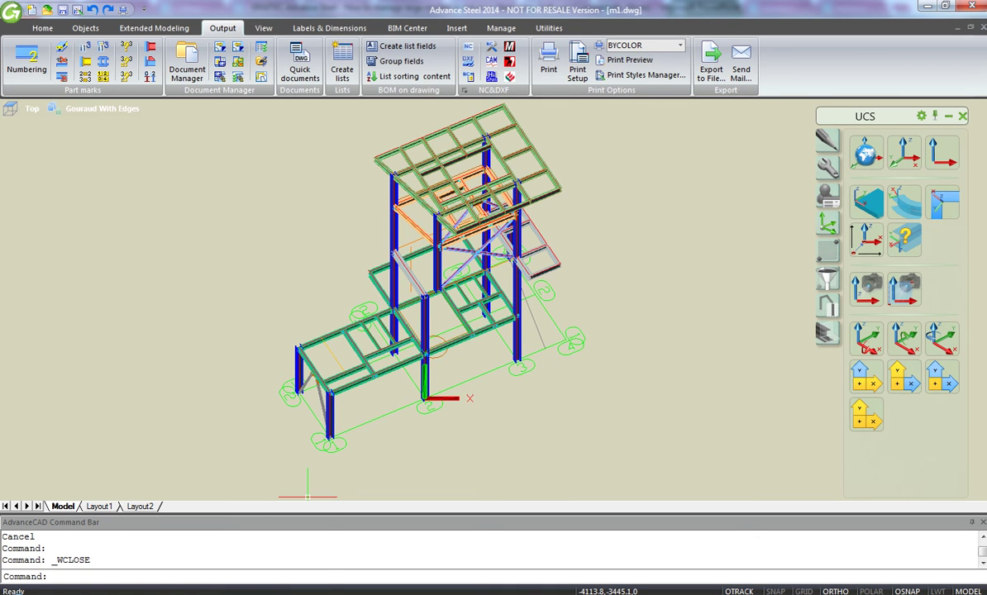
- Switch to the PowerPoint presentation and run the slide show from slide 3 to the slide "Advantages of using XREFs"
{"action": "left_click", "coordinate": [243, 530]}
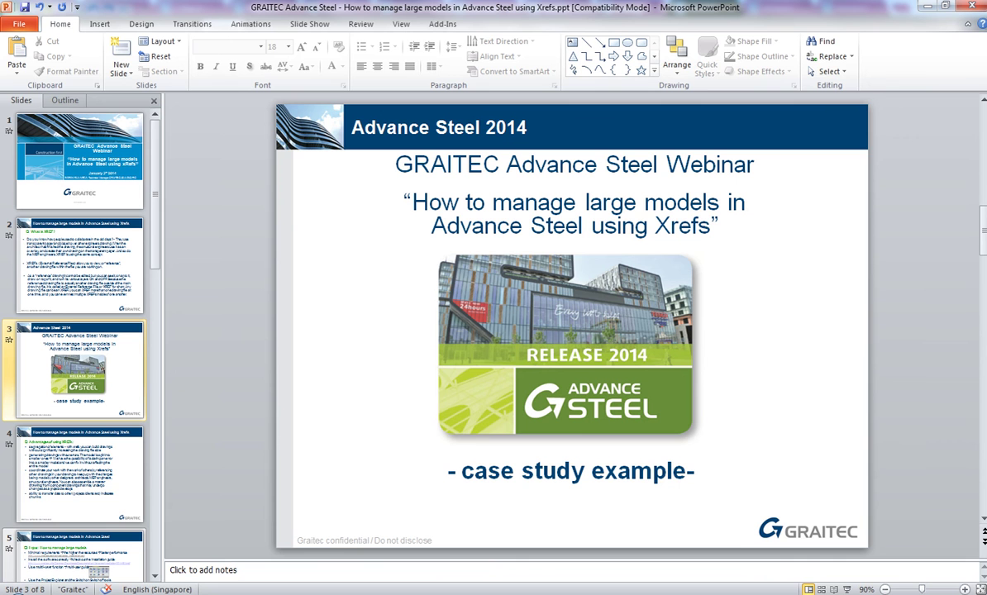
{"action": "key", "text": "shift+F5"}
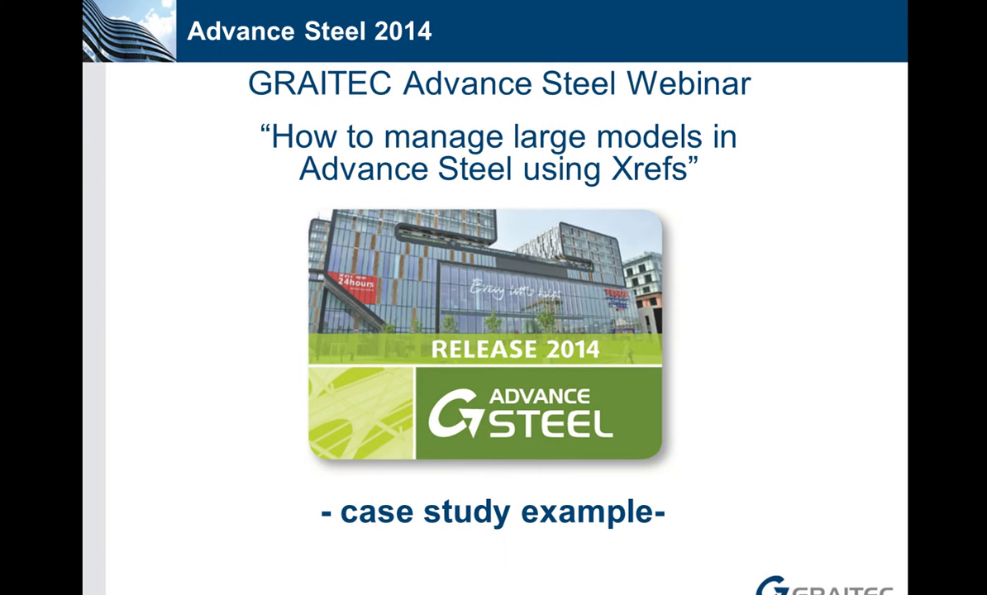
{"action": "key", "text": "Right"}
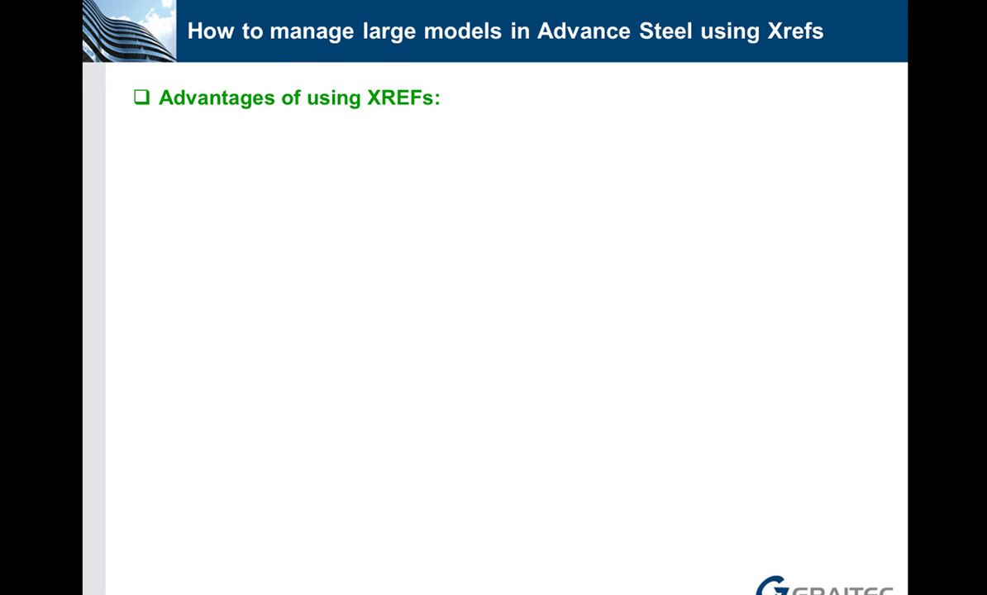